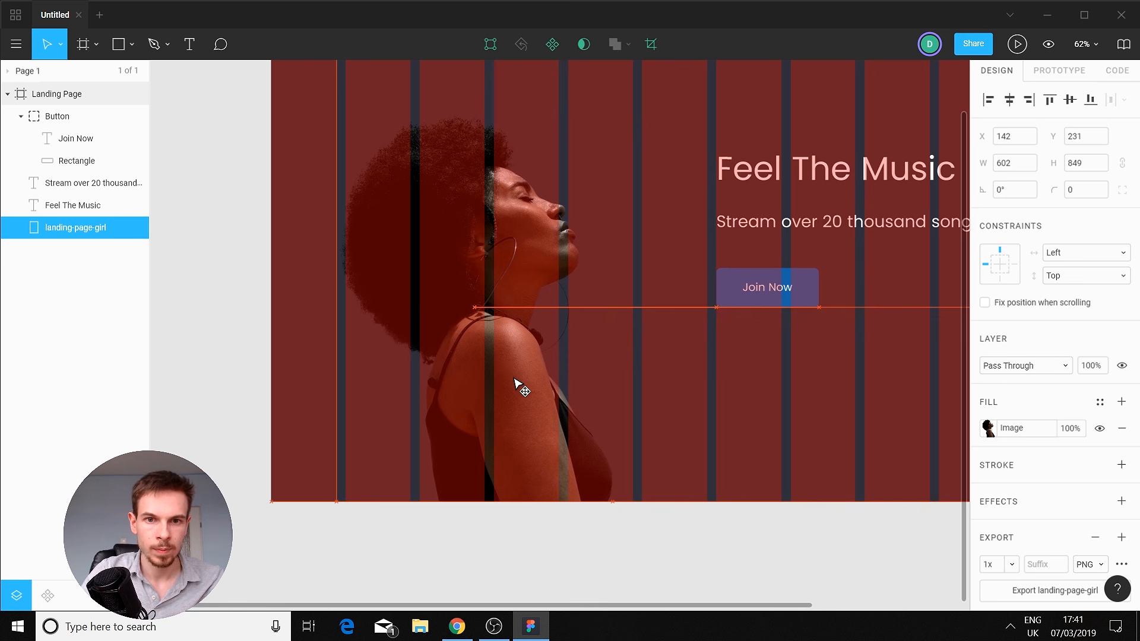
Position the landing-page-girl image at X 142, Y 231, flush with the frame's lower edge.
drag(517, 386, 526, 377)
drag(765, 279, 590, 384)
drag(744, 199, 689, 208)
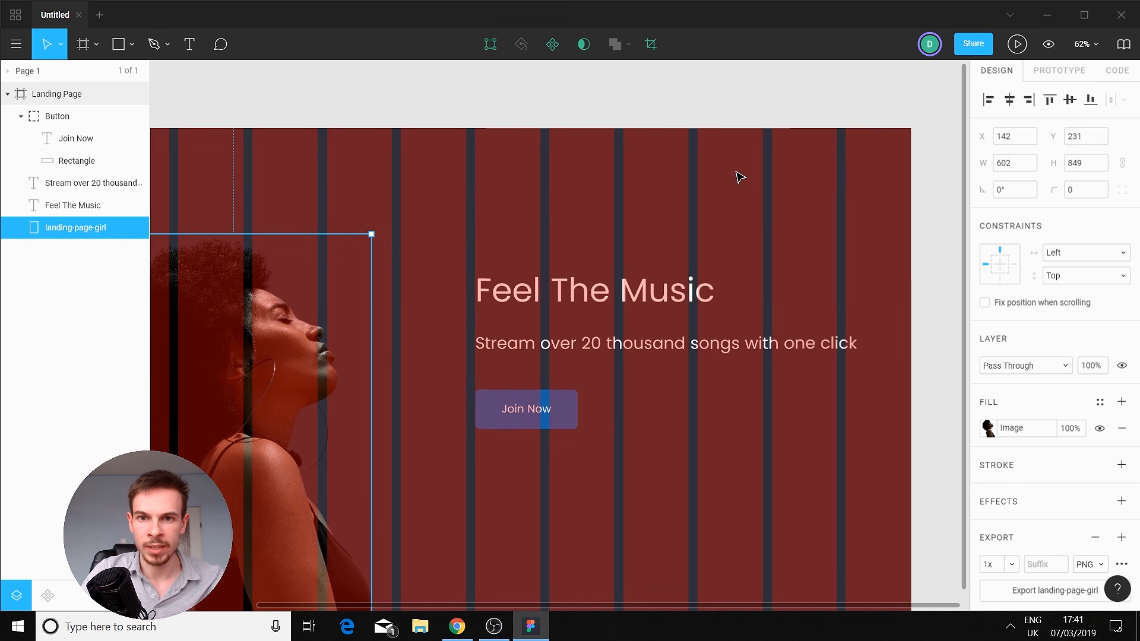
Hide the Landing Page frame's 12-column layout grid and move the frame to X 163, Y -22.
click(92, 94)
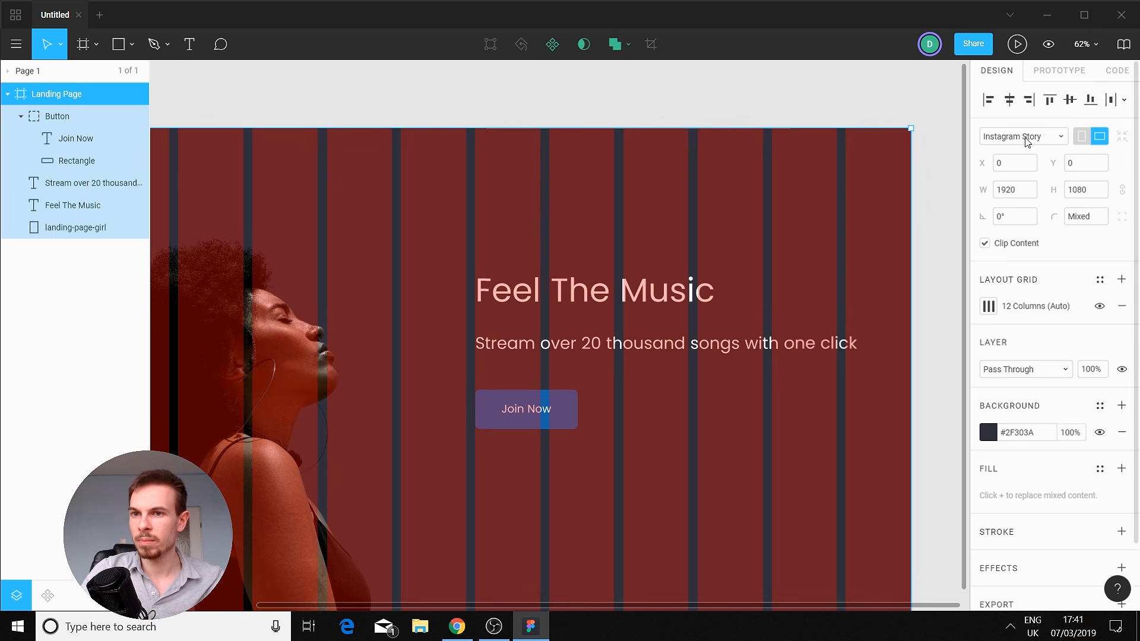
click(1099, 306)
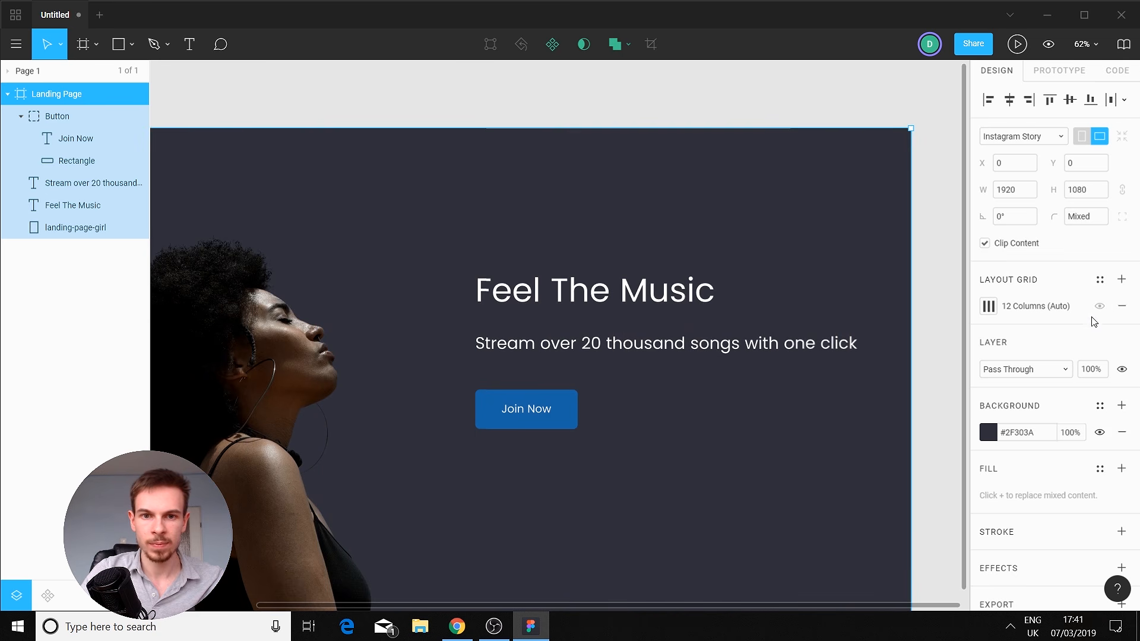
drag(693, 387, 740, 316)
drag(850, 172, 944, 142)
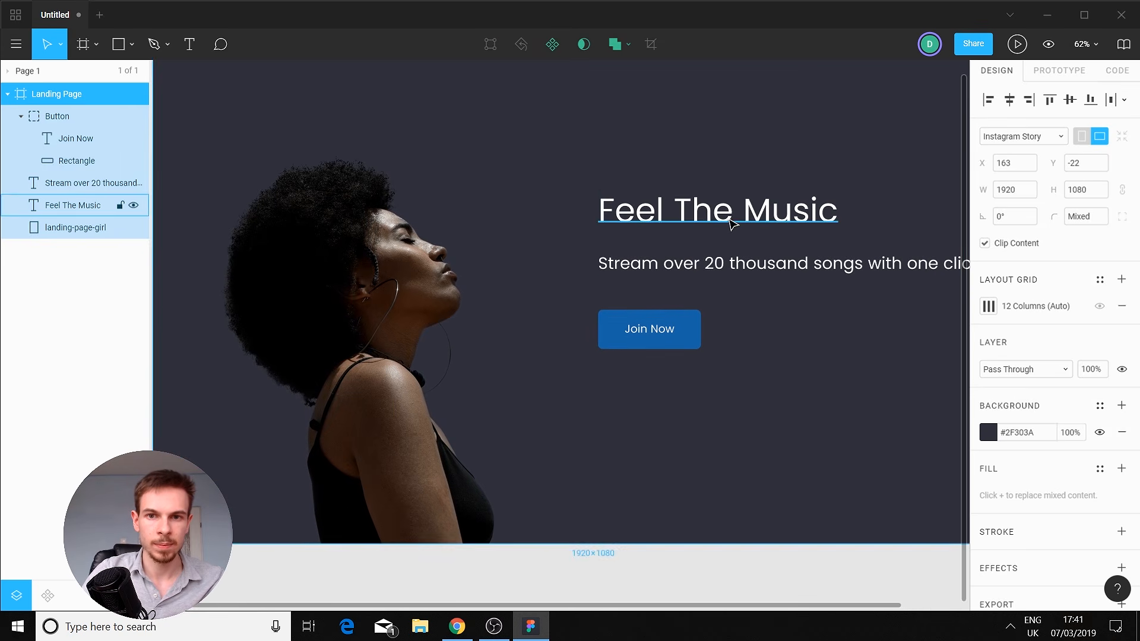
Move the heading, the subtitle and the Join Now button together to X 960.
click(735, 214)
shift+click(699, 267)
shift+click(680, 330)
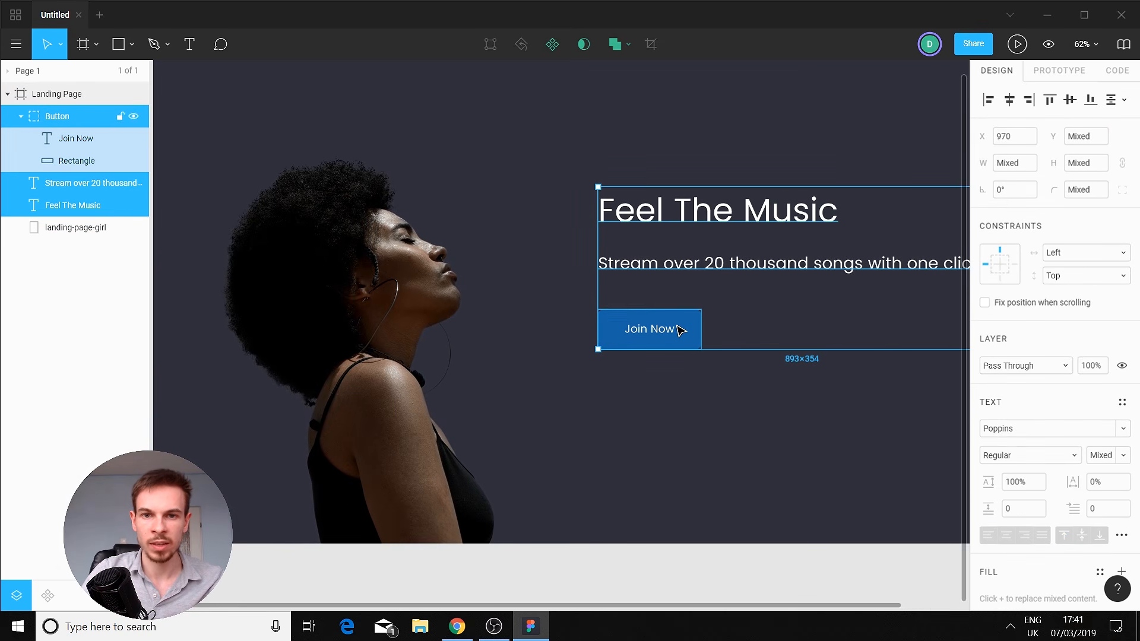
drag(670, 274, 695, 301)
scroll(798, 340, down, 5)
scroll(798, 340, up, 5)
drag(757, 390, 662, 391)
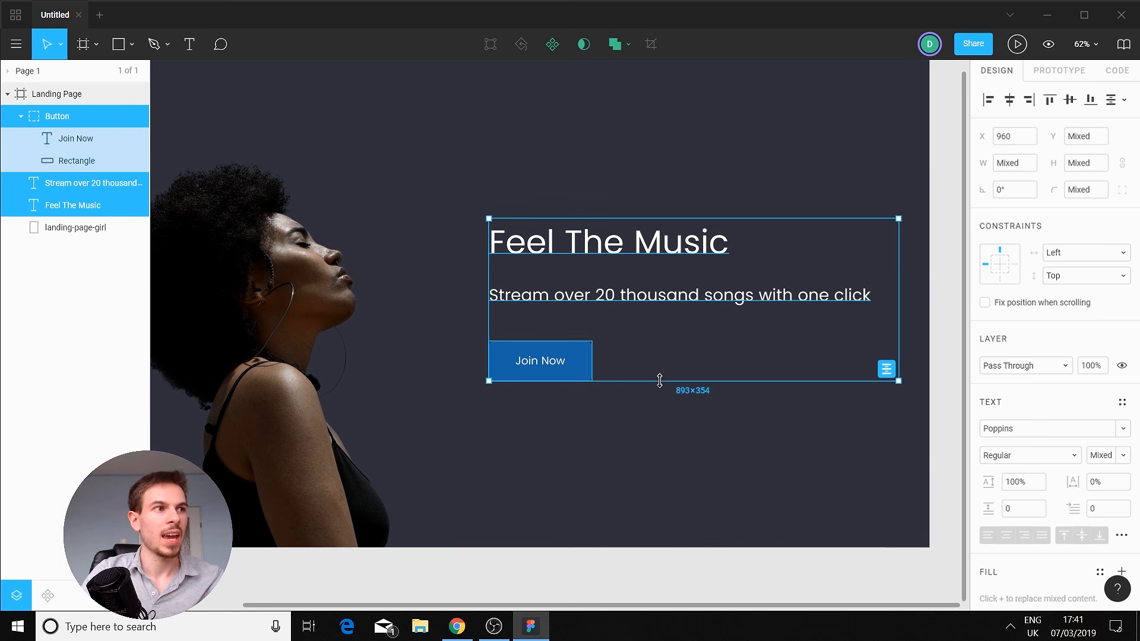
click(588, 255)
click(647, 409)
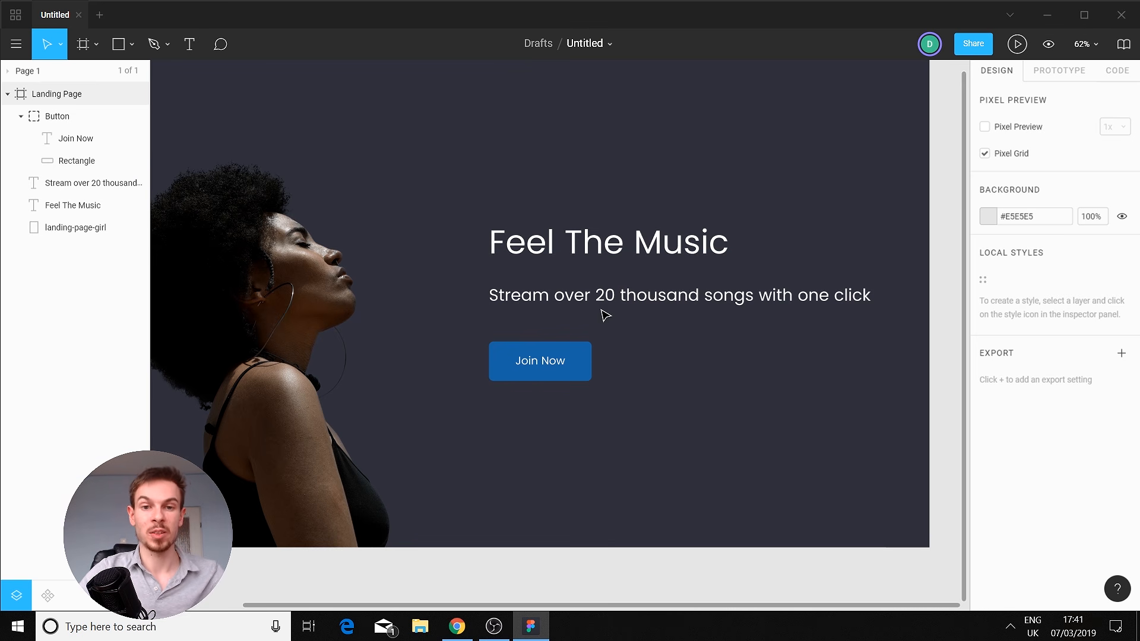
Tighten the vertical spacing by raising the heading slightly, the subtitle to Y 461 and the Join Now button to Y 588.
drag(570, 246, 570, 231)
drag(563, 296, 559, 273)
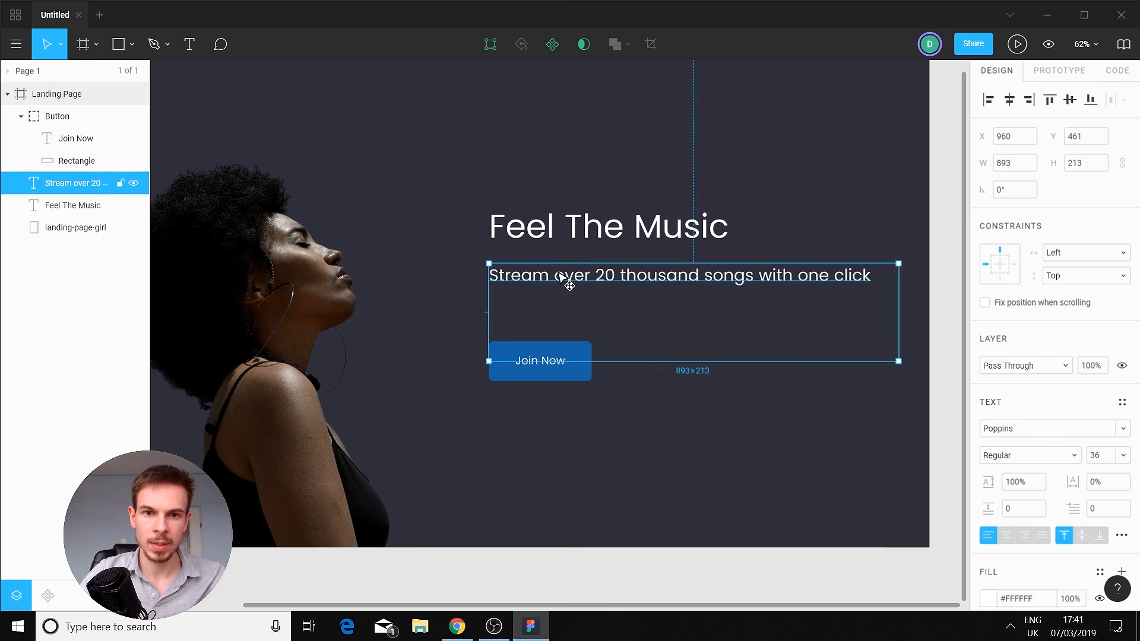
click(626, 412)
drag(555, 378, 547, 351)
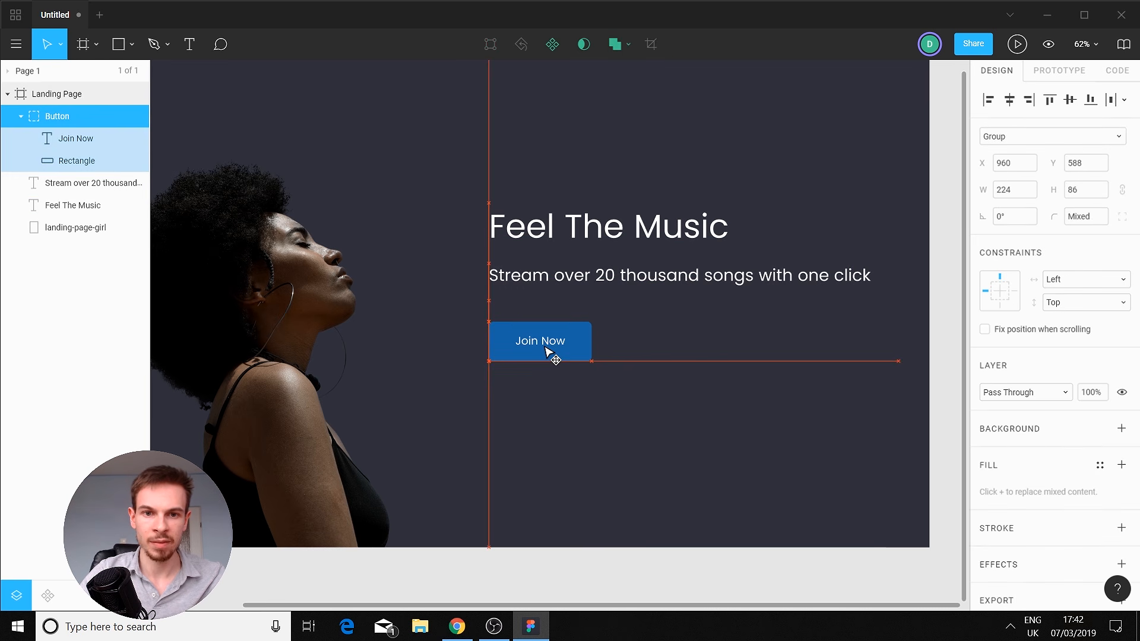
click(609, 473)
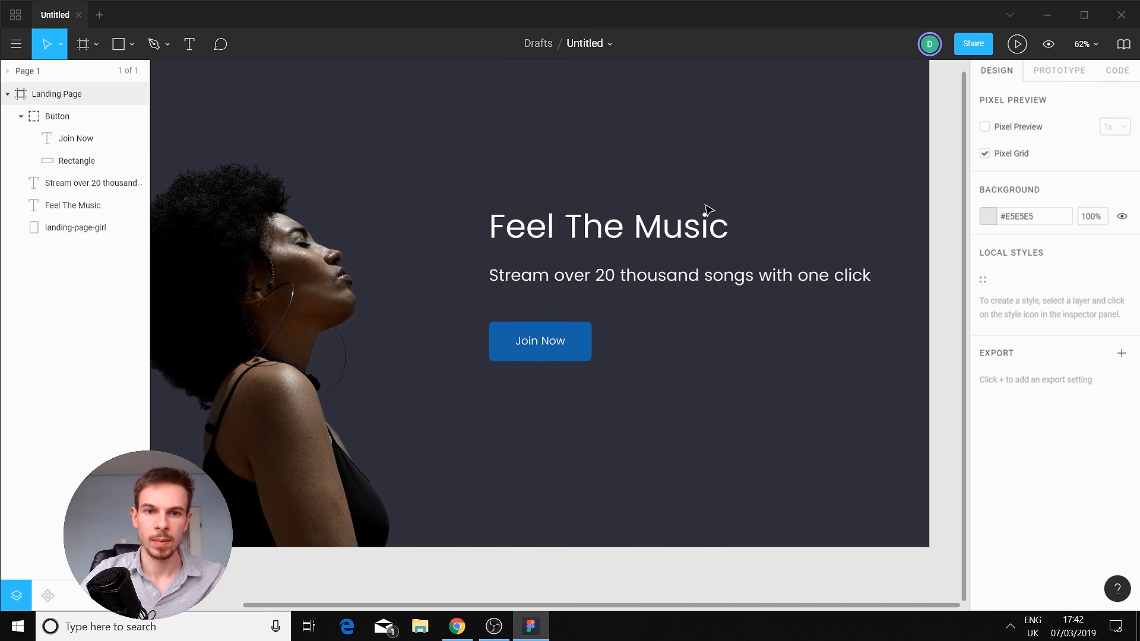
Move the heading, subtitle and Join Now button together so the block is vertically centred in the frame.
drag(707, 209, 555, 366)
drag(558, 291, 564, 305)
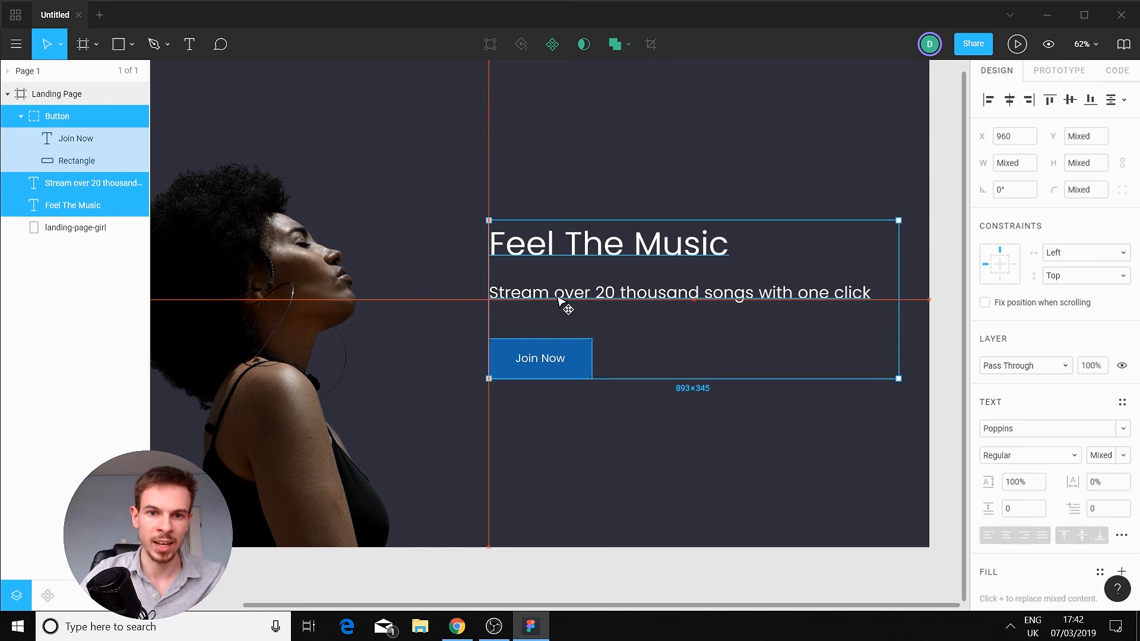
click(718, 471)
scroll(735, 445, down, 5)
scroll(702, 404, up, 4)
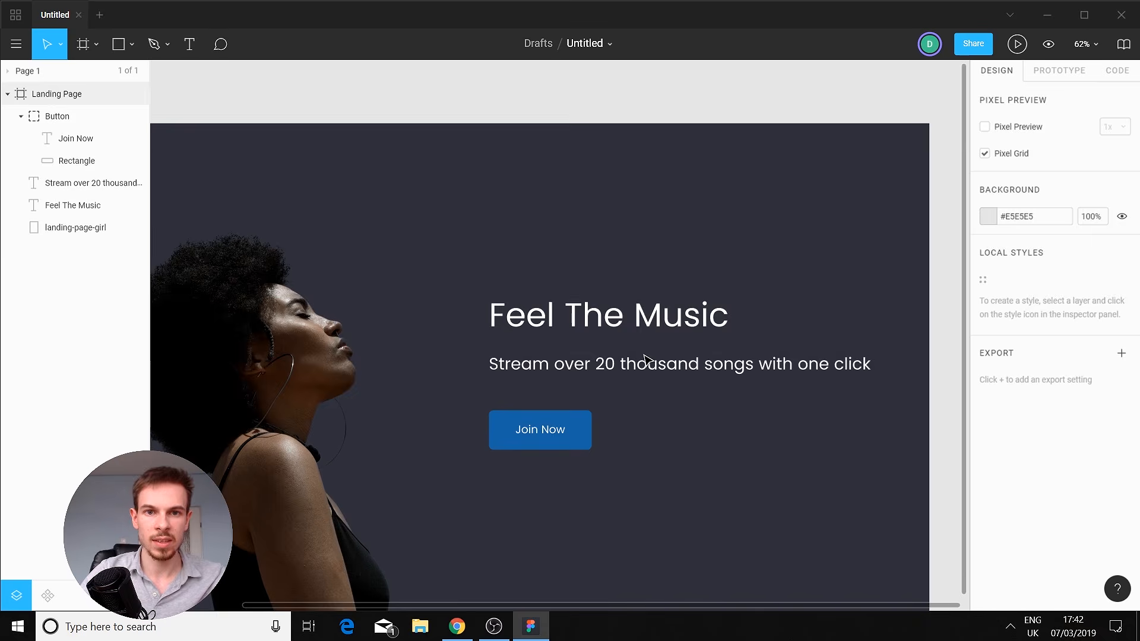
scroll(644, 359, down, 2)
scroll(643, 358, up, 1)
drag(487, 377, 504, 351)
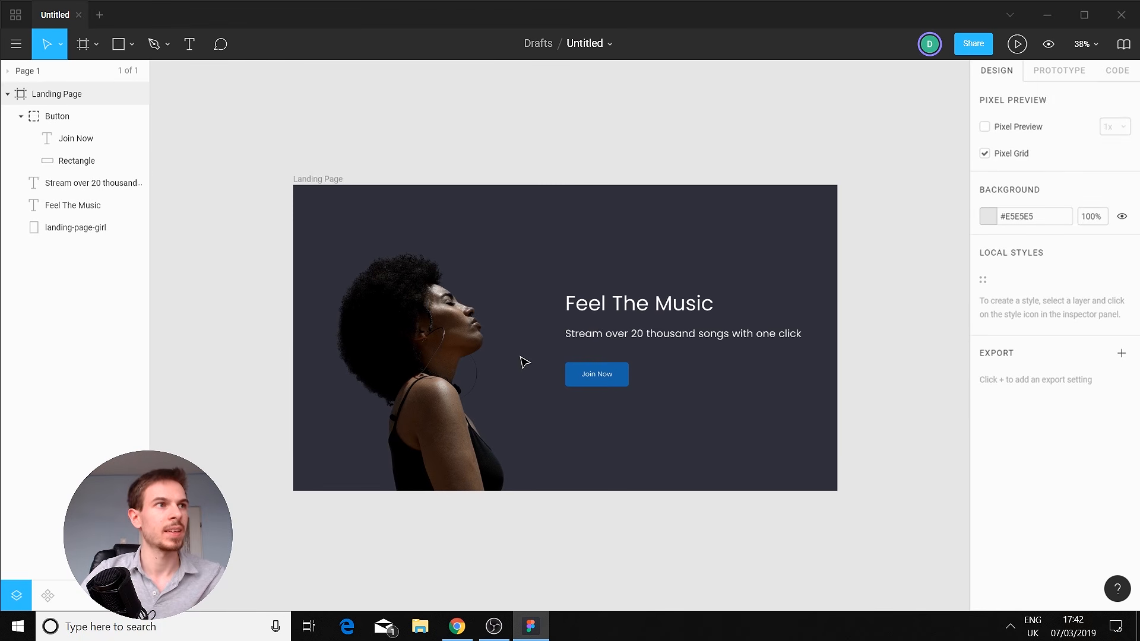
Add a text box about 259 × 88 near the frame's upper edge, at about X 1173, Y 17, reading "Discover".
scroll(573, 367, up, 1)
drag(626, 222, 515, 279)
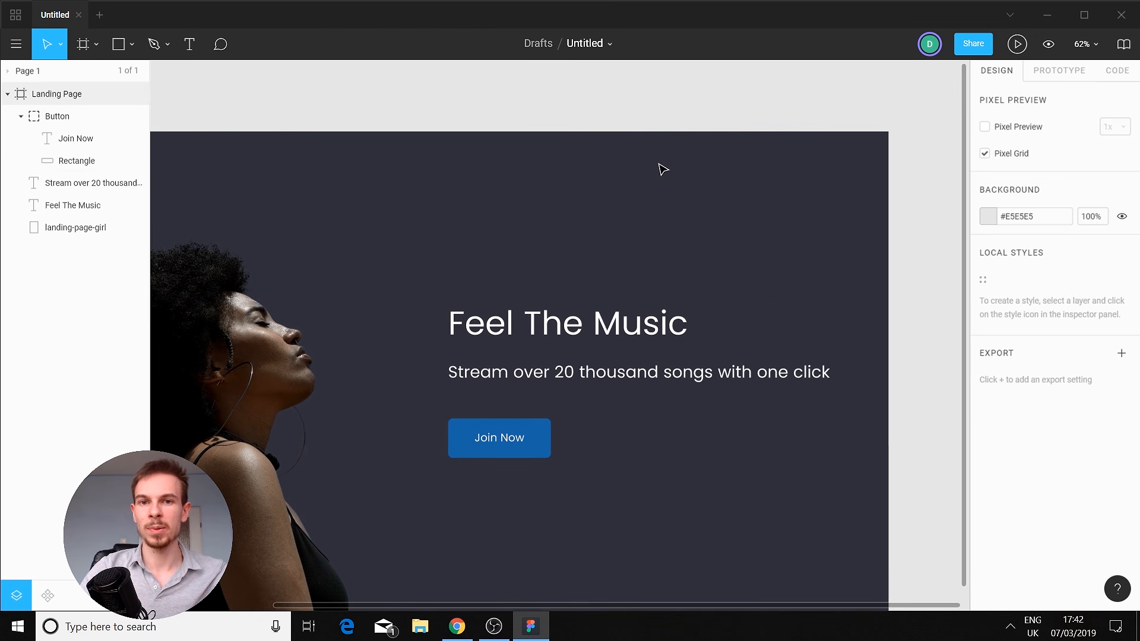
key(t)
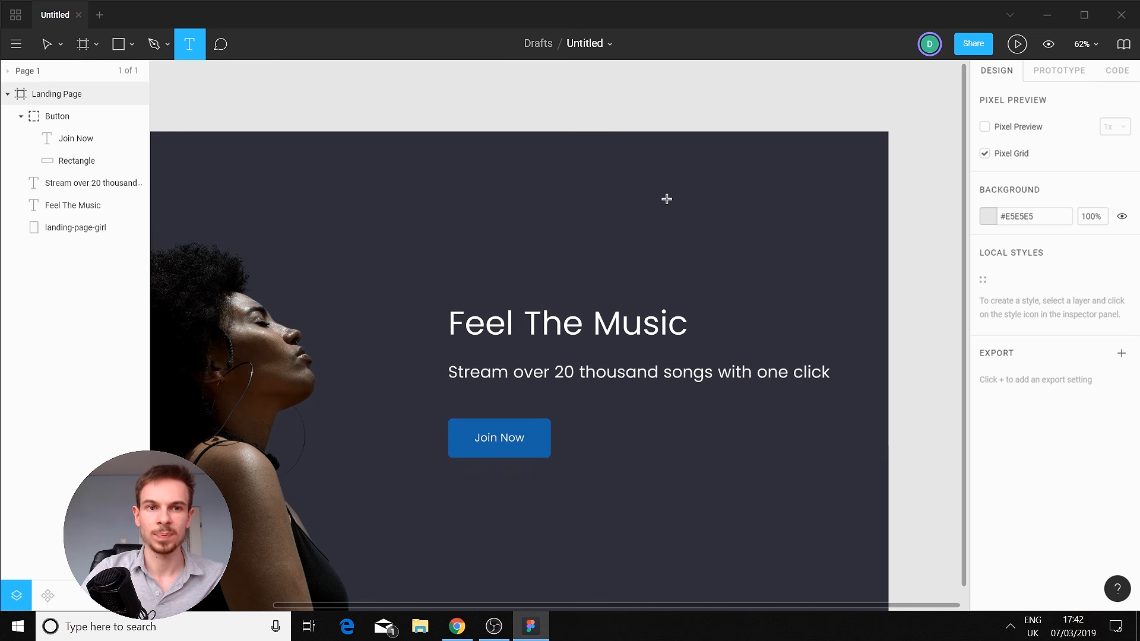
drag(545, 139, 665, 181)
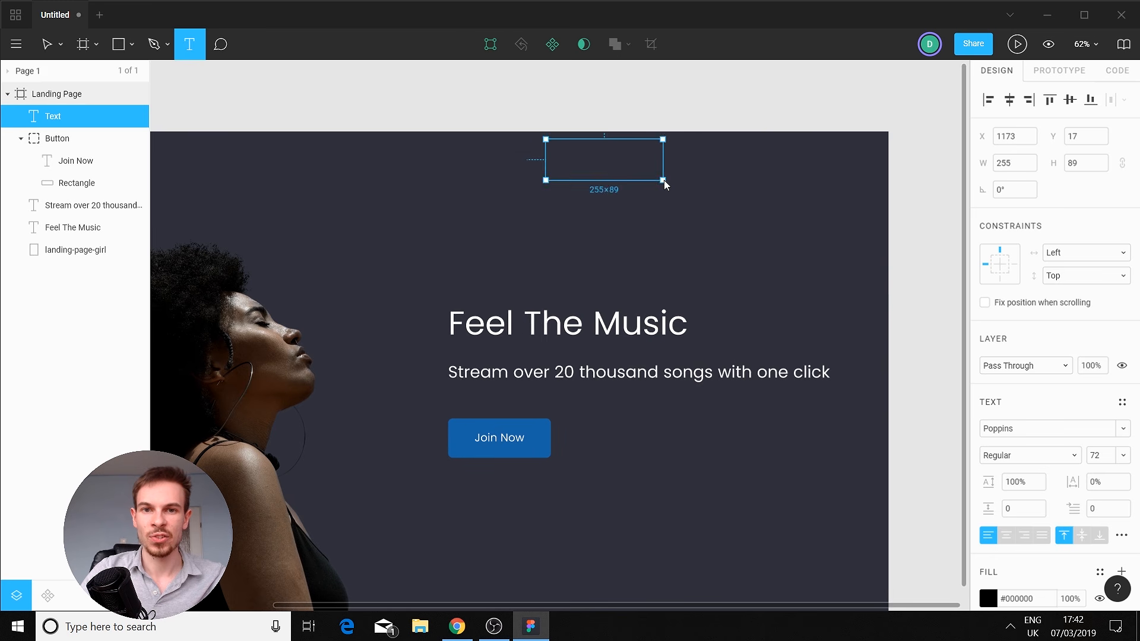
key(shift+0)
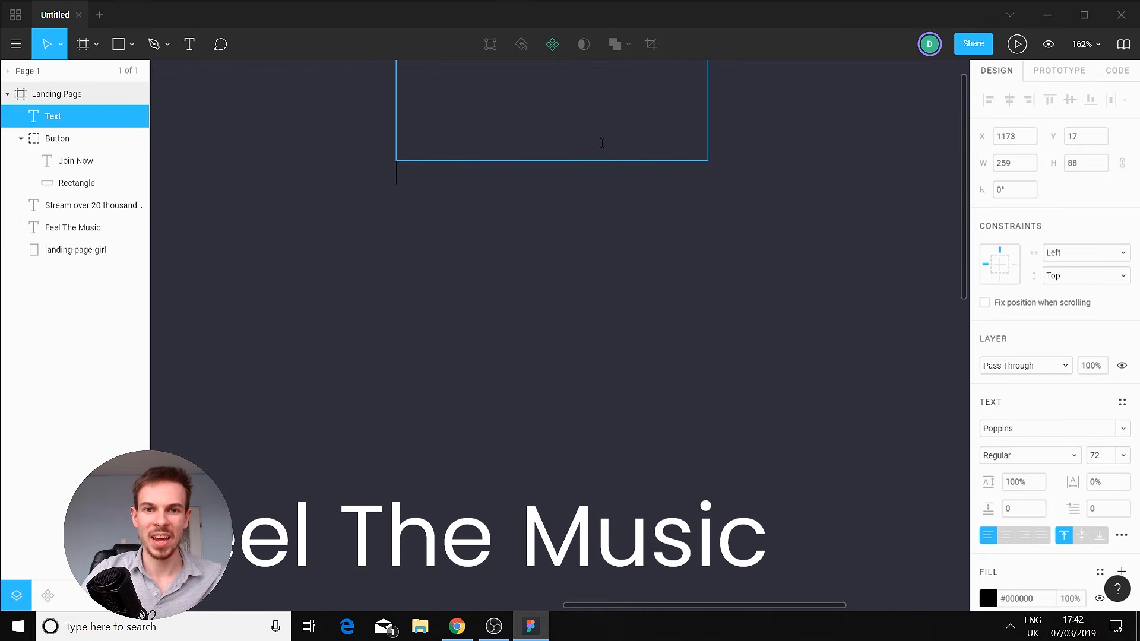
text(Discover)
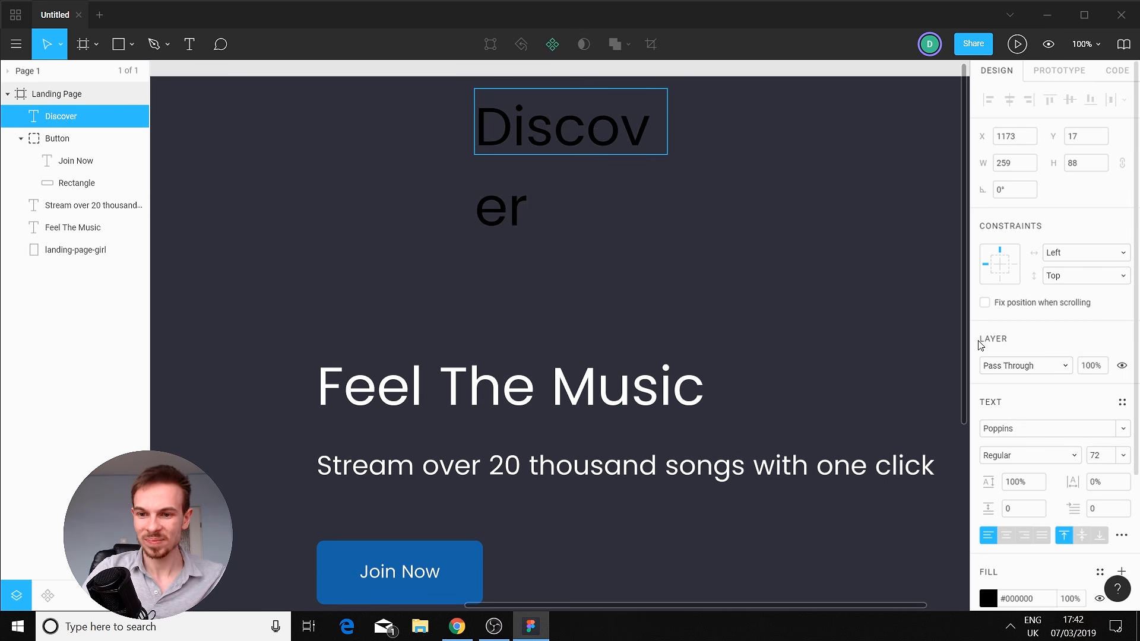
Set the fill of the whole Discover text to white, #FFFFFF.
key(ctrl+a)
click(988, 598)
drag(813, 261, 759, 188)
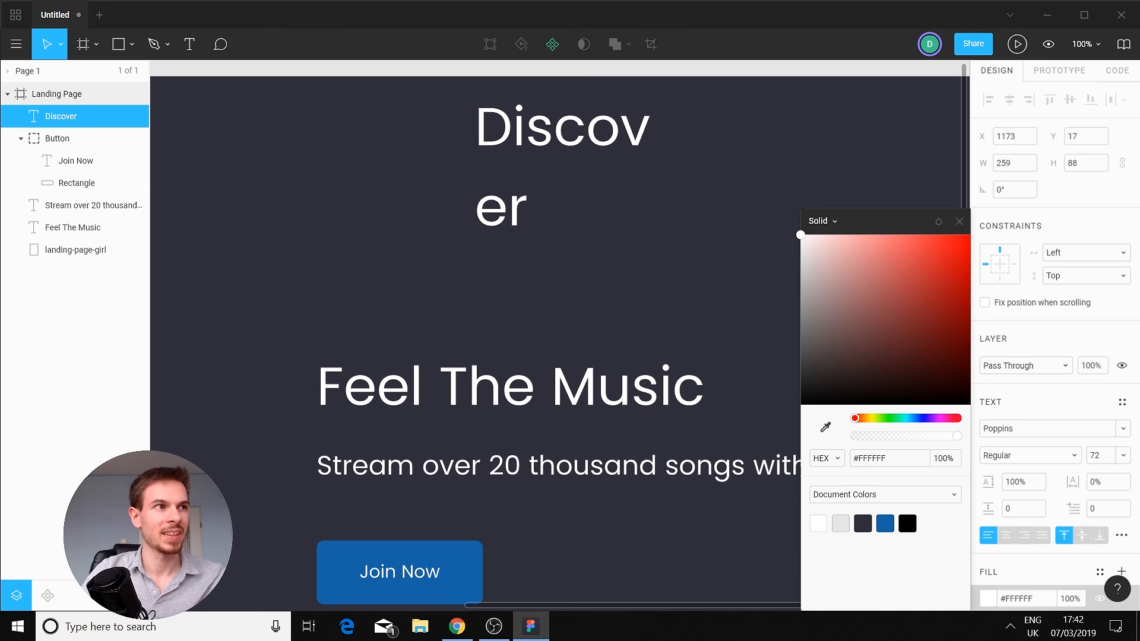
Set the Discover text's font size to 24.
key(alt+Tab)
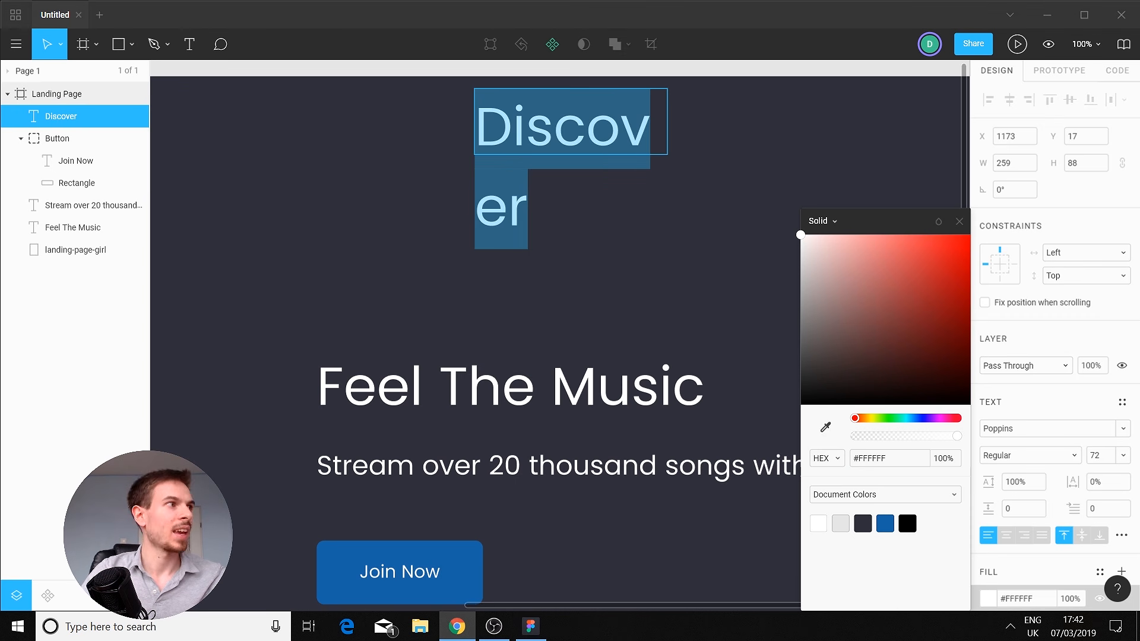
click(1122, 458)
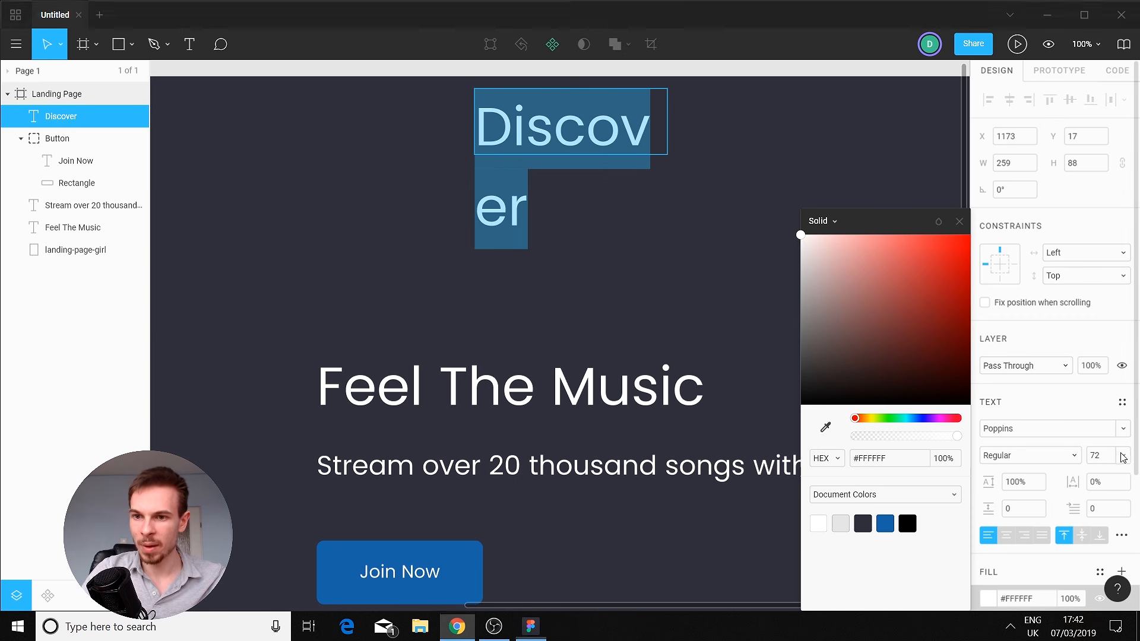
click(1095, 365)
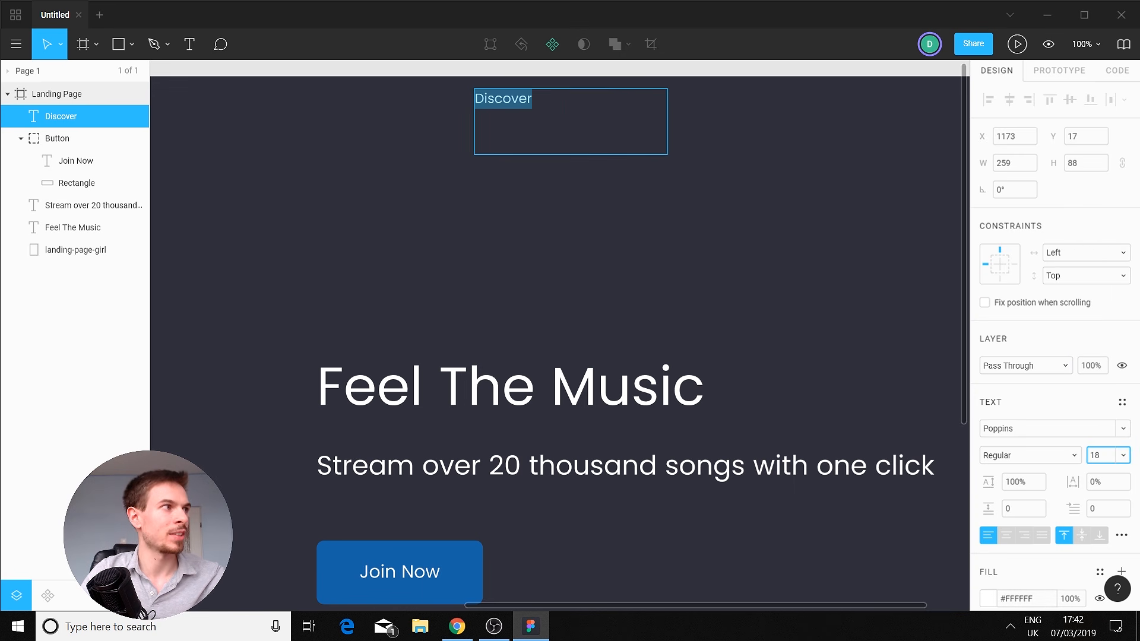
key(alt+Tab)
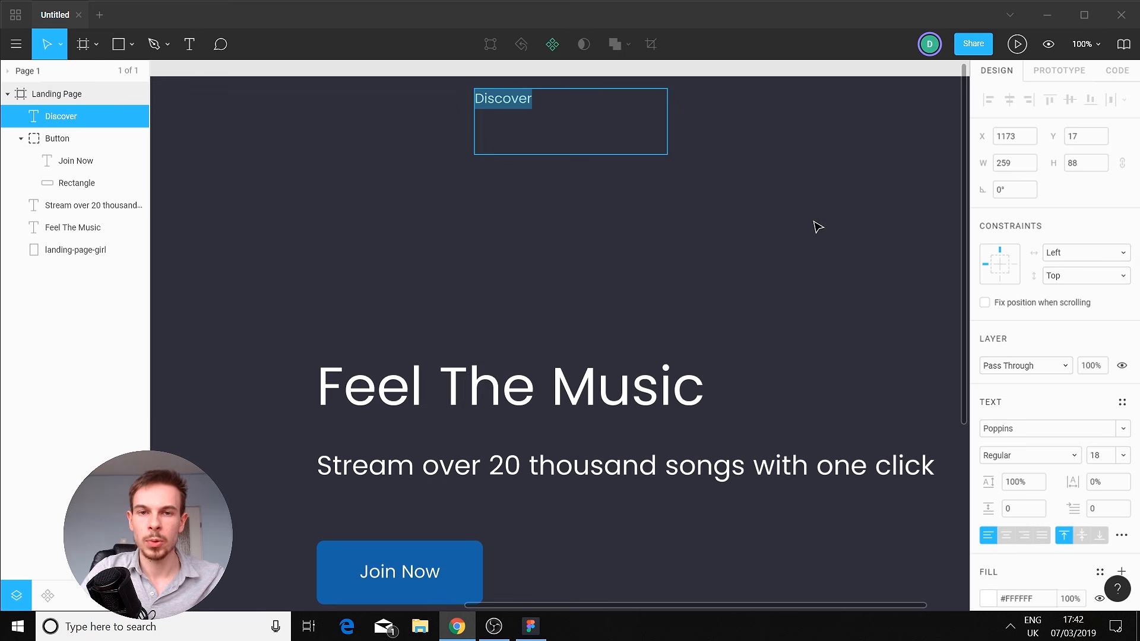
click(1123, 455)
click(1119, 469)
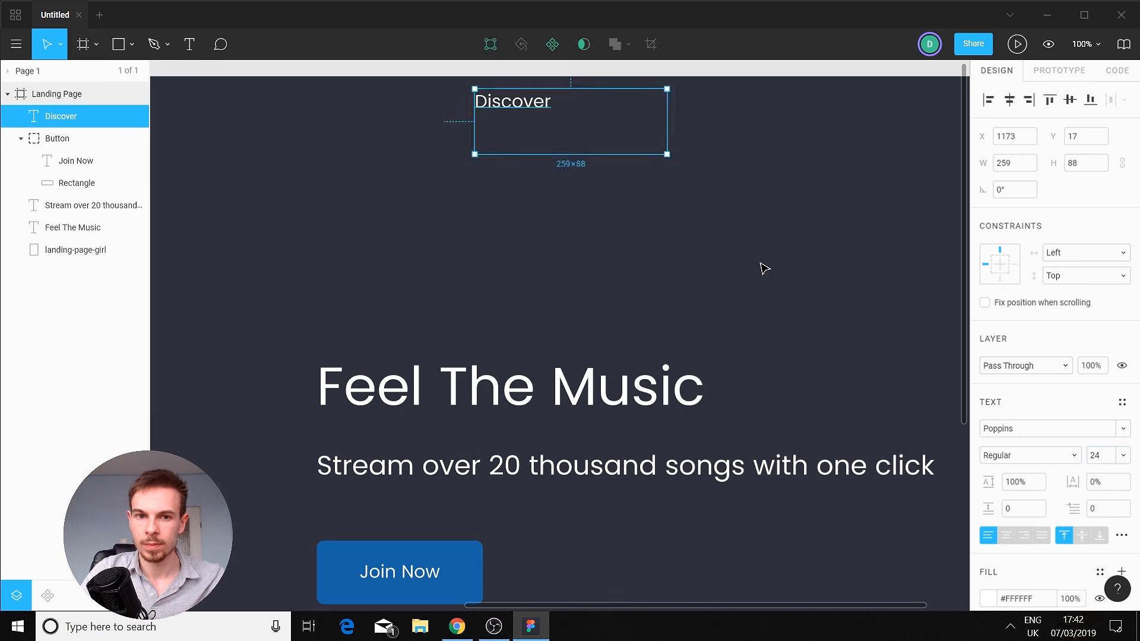
Duplicate the Discover text alongside the original at X 1432, Y 17, and delete the copy.
scroll(763, 266, down, 4)
scroll(763, 266, up, 2)
scroll(755, 250, up, 3)
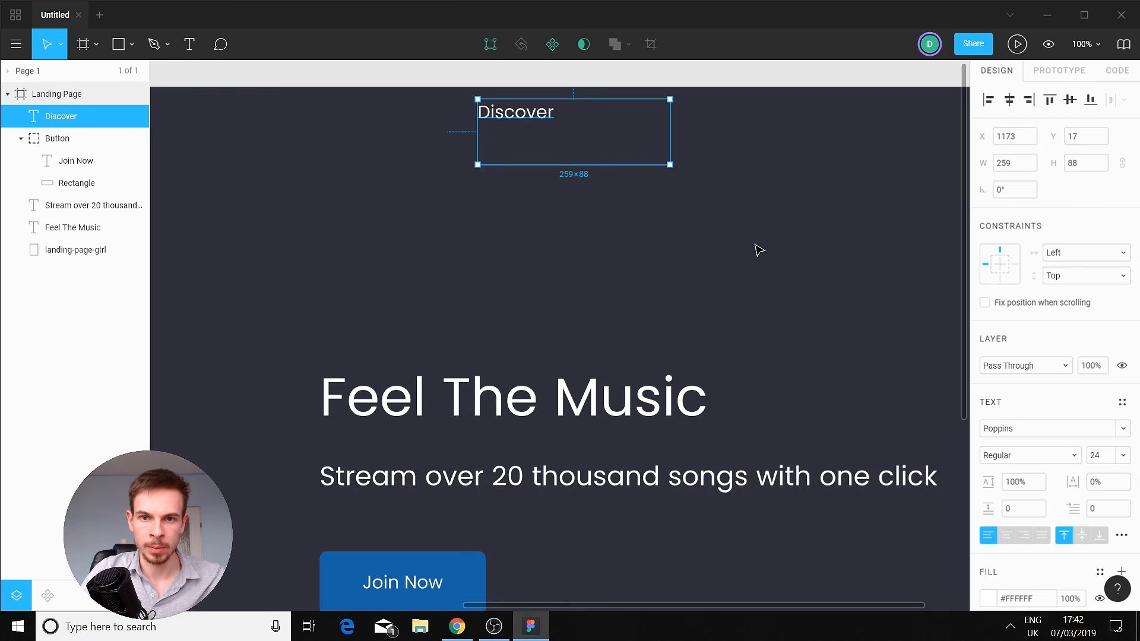
scroll(594, 178, up, 1)
scroll(594, 178, right, 1)
click(621, 234)
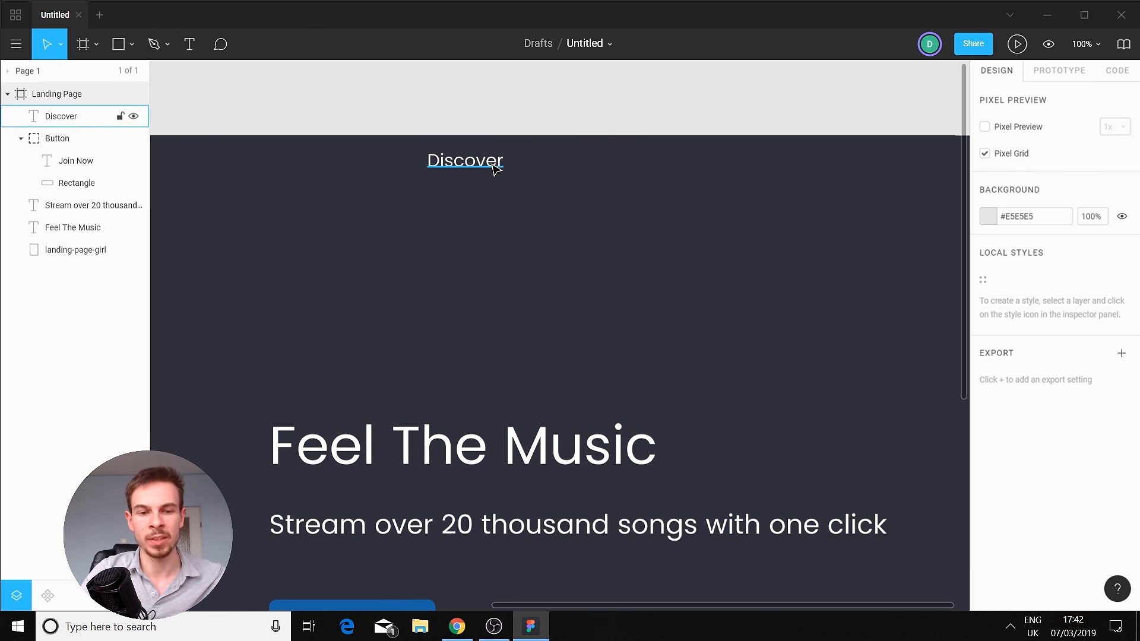
alt+drag(482, 166, 677, 171)
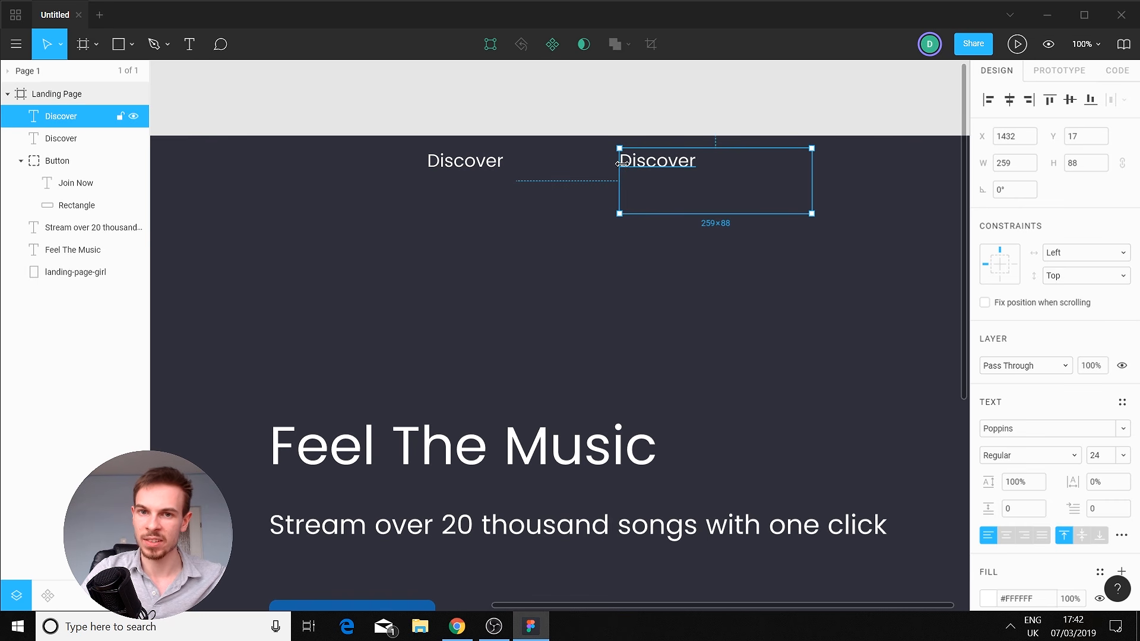
key(Delete)
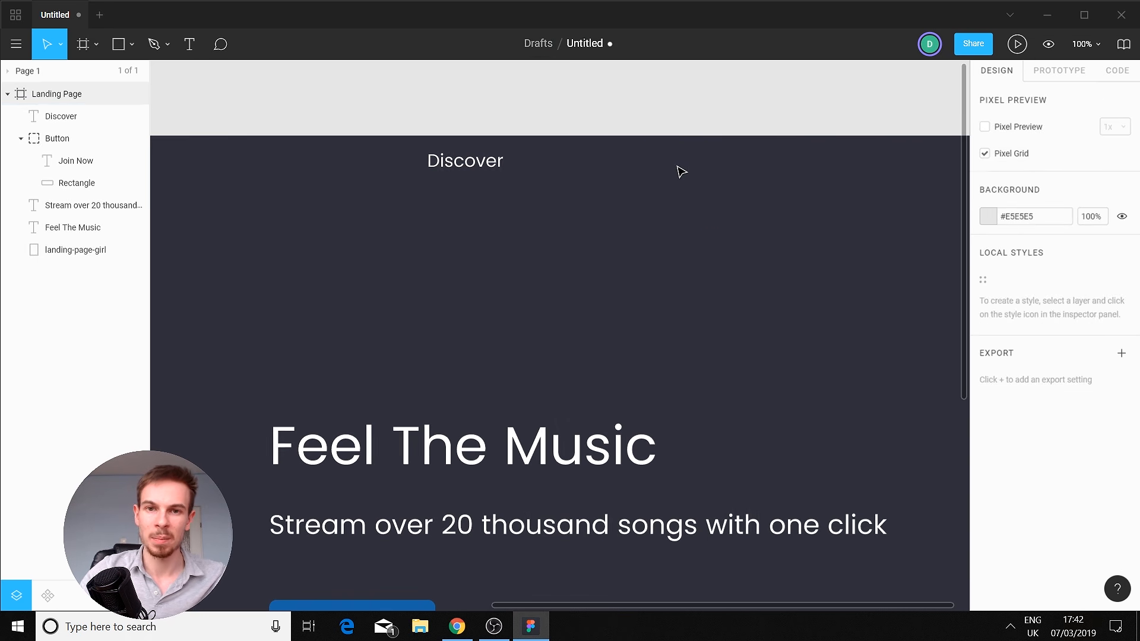
Duplicate the Discover text and arrange the two in a row at X 1289 and X 1528, both at Y 12.
click(542, 166)
alt+drag(542, 165, 485, 229)
drag(703, 177, 573, 173)
click(491, 234)
drag(491, 234, 740, 172)
scroll(683, 247, up, 2)
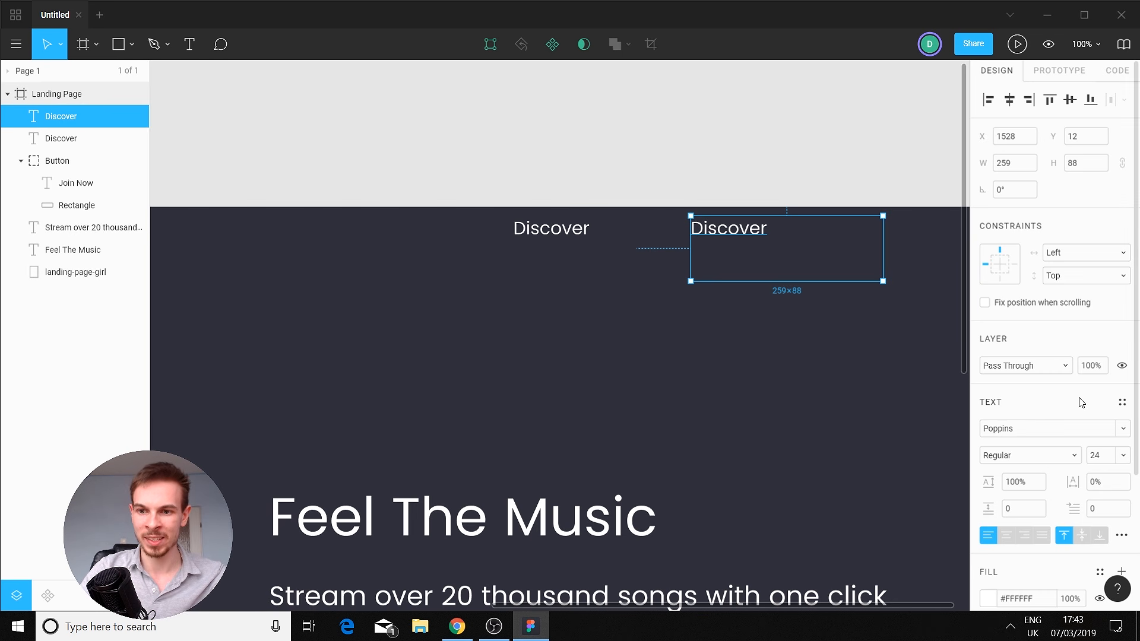
Fit the second Discover text box to its text with Width auto resize, and set Auto Resize back to Fixed.
scroll(1115, 482, down, 2)
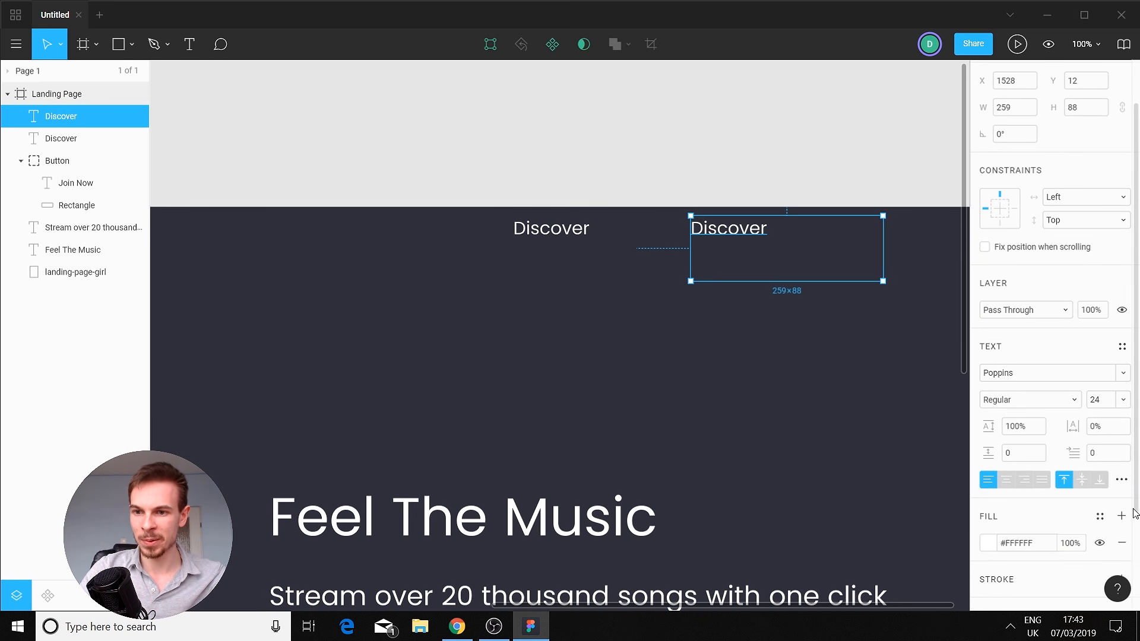
click(1121, 480)
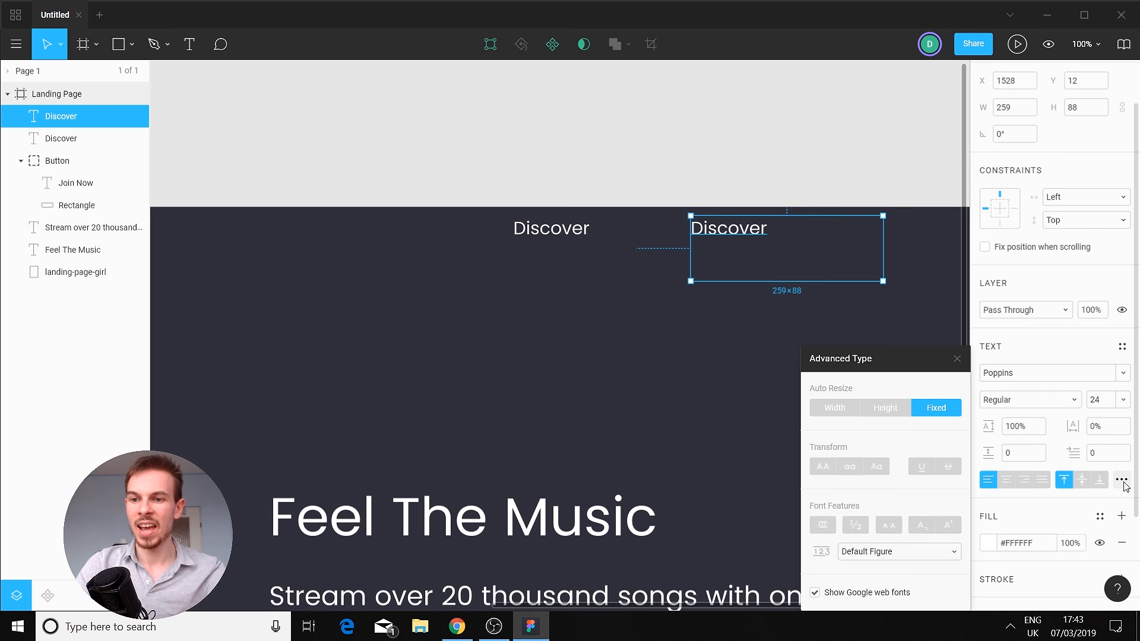
click(835, 408)
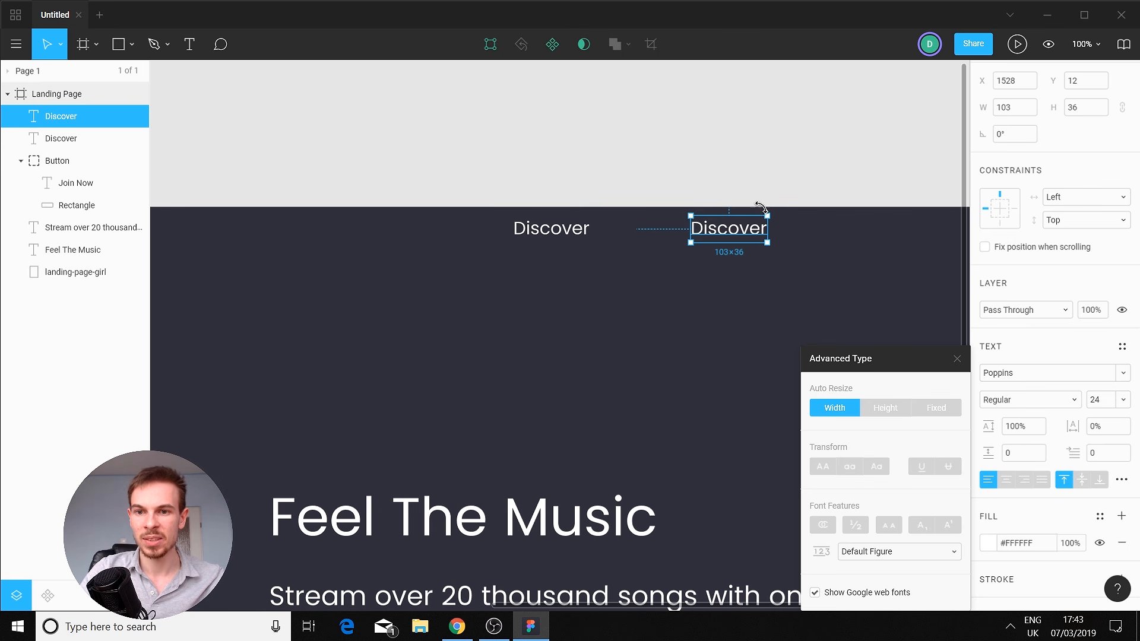
click(930, 414)
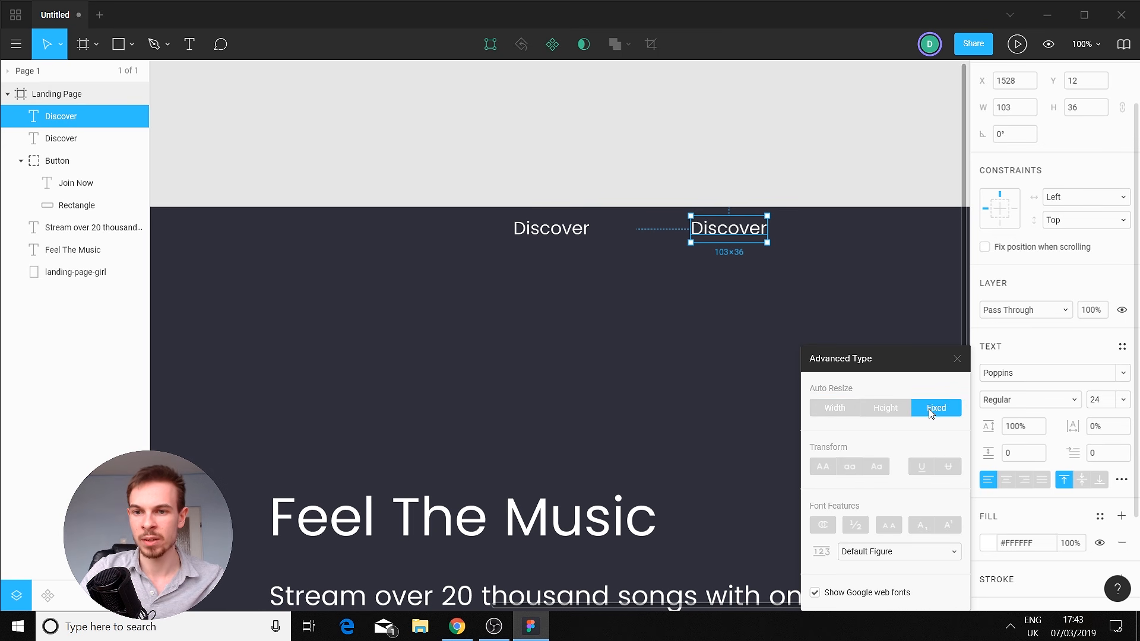
click(840, 407)
click(930, 408)
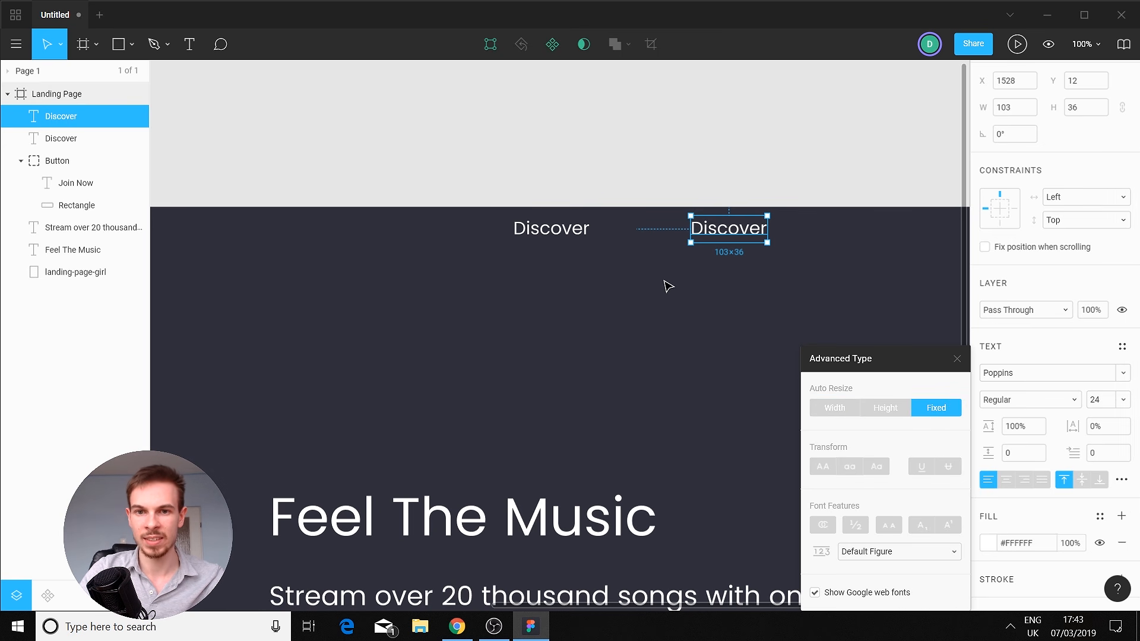
Fit the first Discover text box to its text with Width auto resize, and set Auto Resize back to Fixed.
click(580, 246)
click(1121, 480)
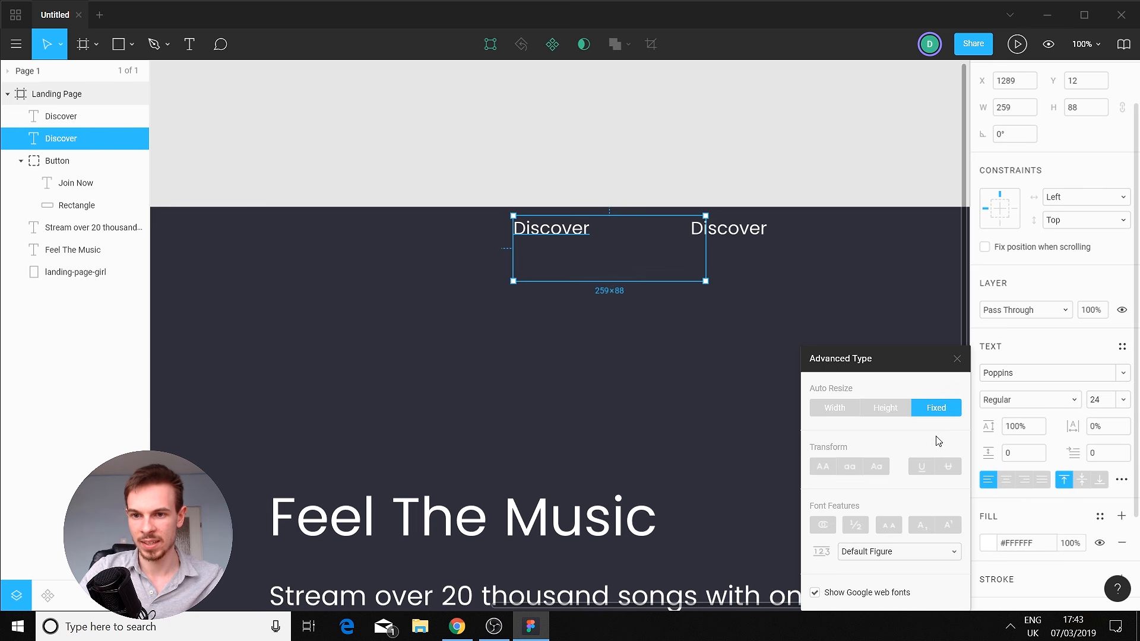
click(839, 409)
click(924, 412)
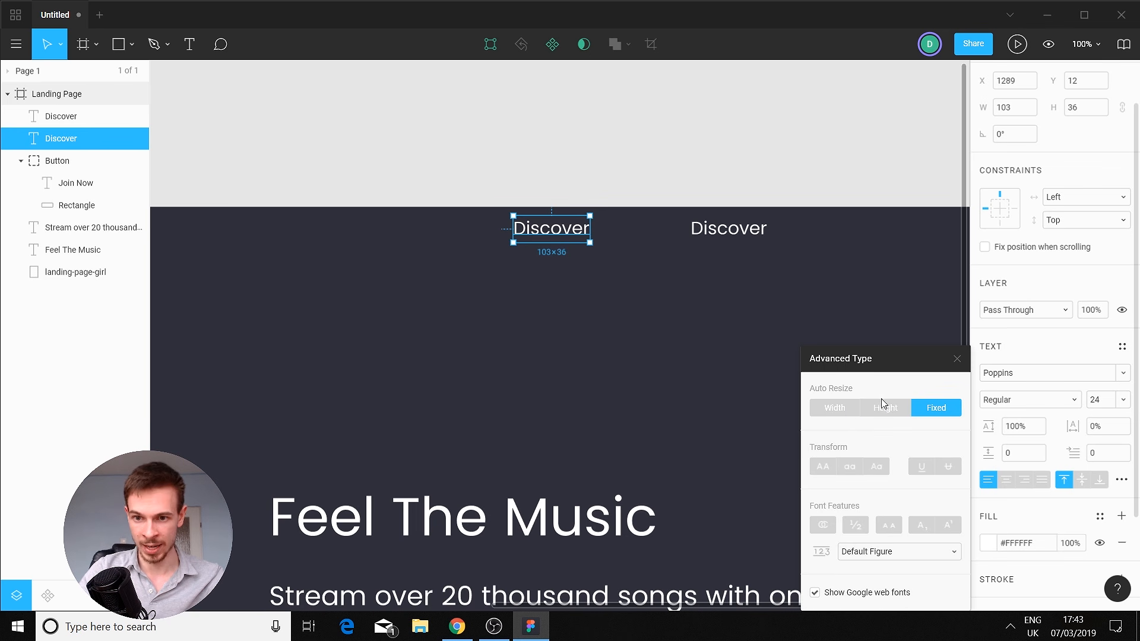
click(895, 315)
Make the 12-column layout grid of the Landing Page frame visible.
drag(791, 320, 788, 280)
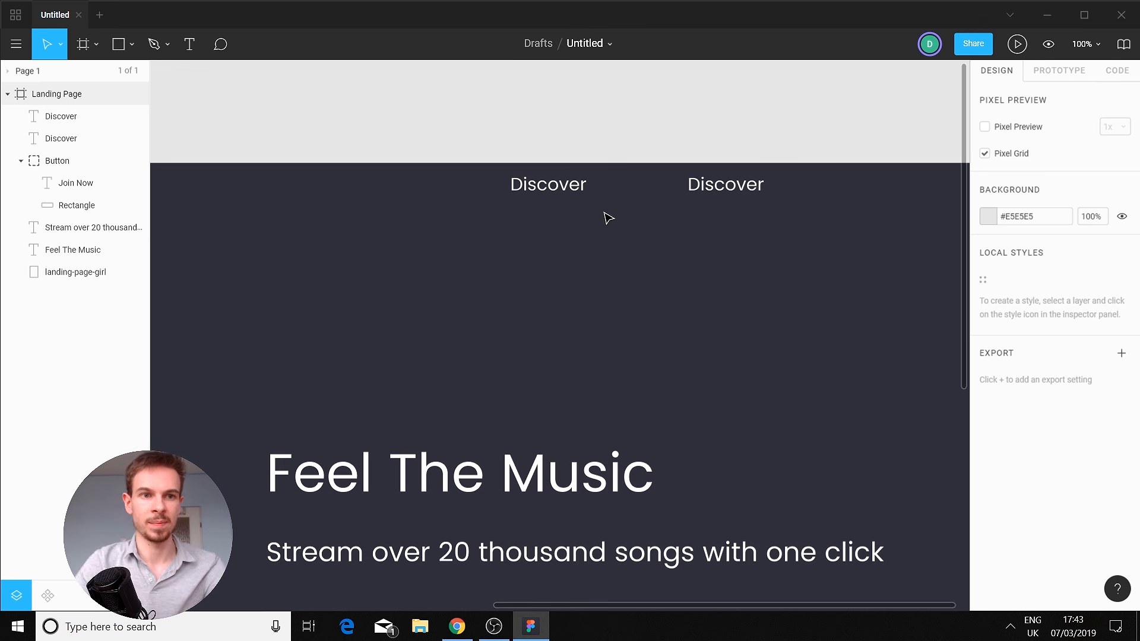
click(133, 95)
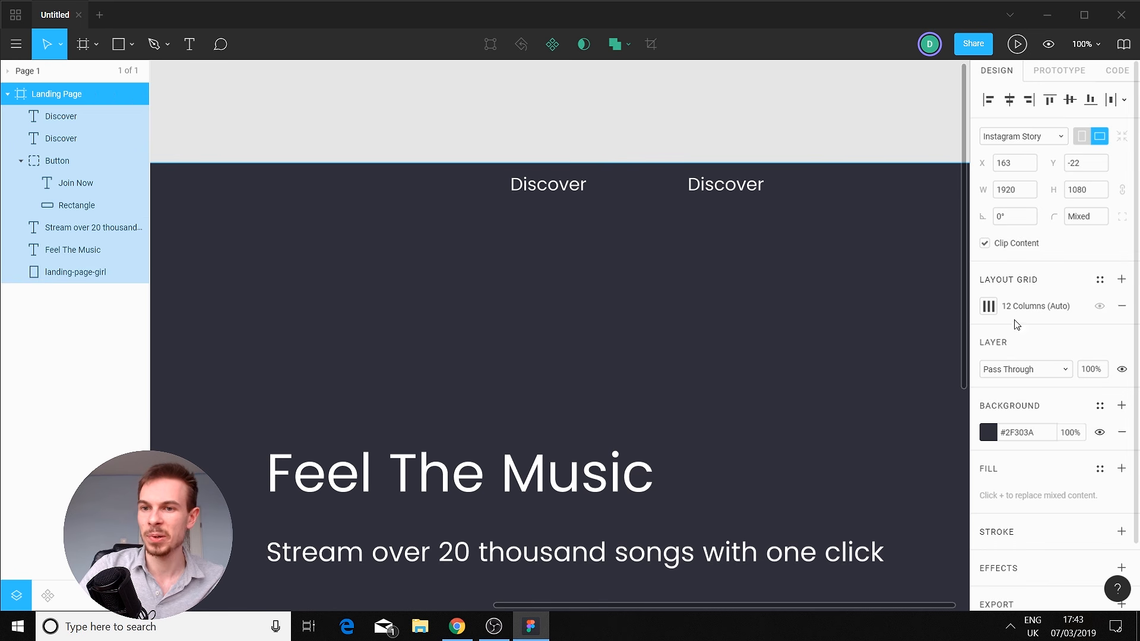
click(1099, 305)
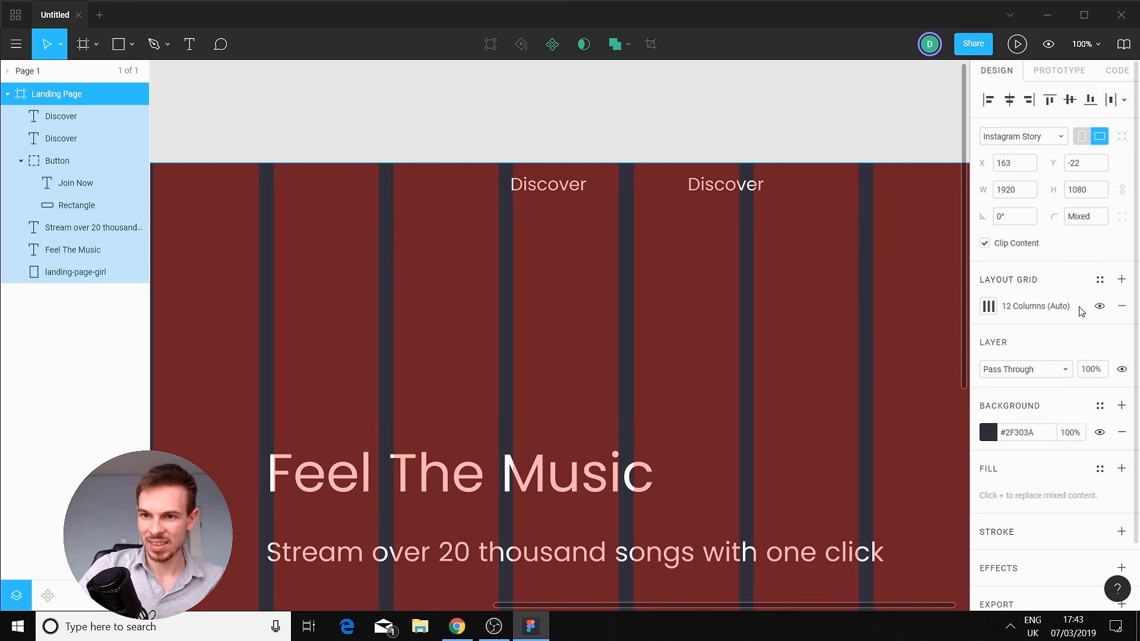
click(805, 257)
scroll(805, 256, down, 1)
scroll(802, 250, up, 1)
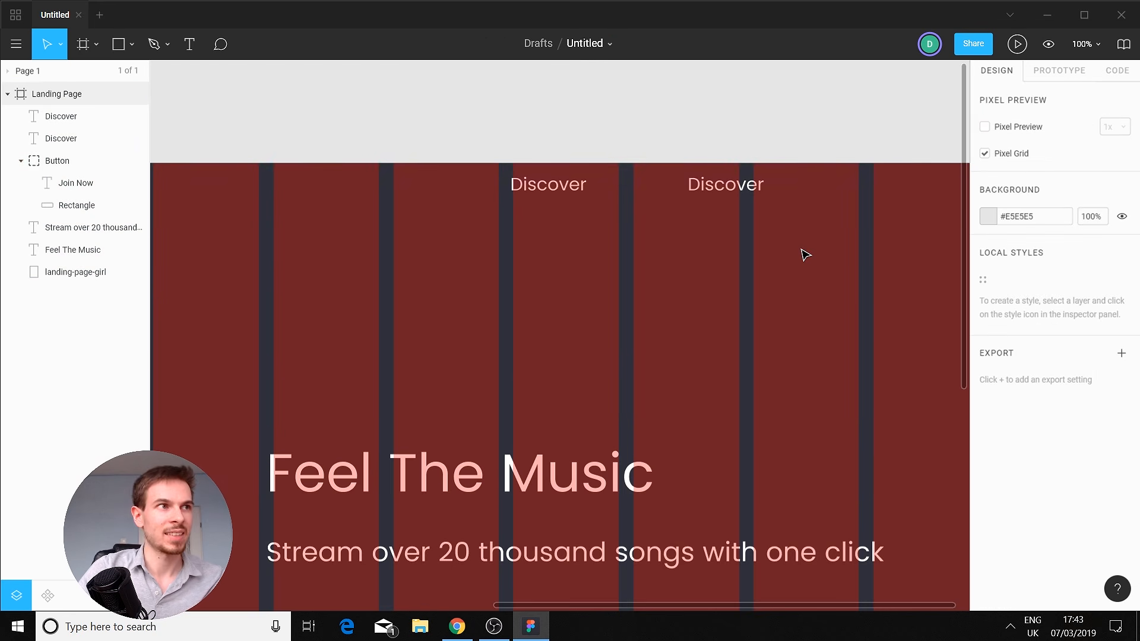
Align the two Discover texts to the starts of adjacent grid columns, at X 1455 and X 1617, both at Y 37.
scroll(802, 249, down, 2)
scroll(781, 247, right, 2)
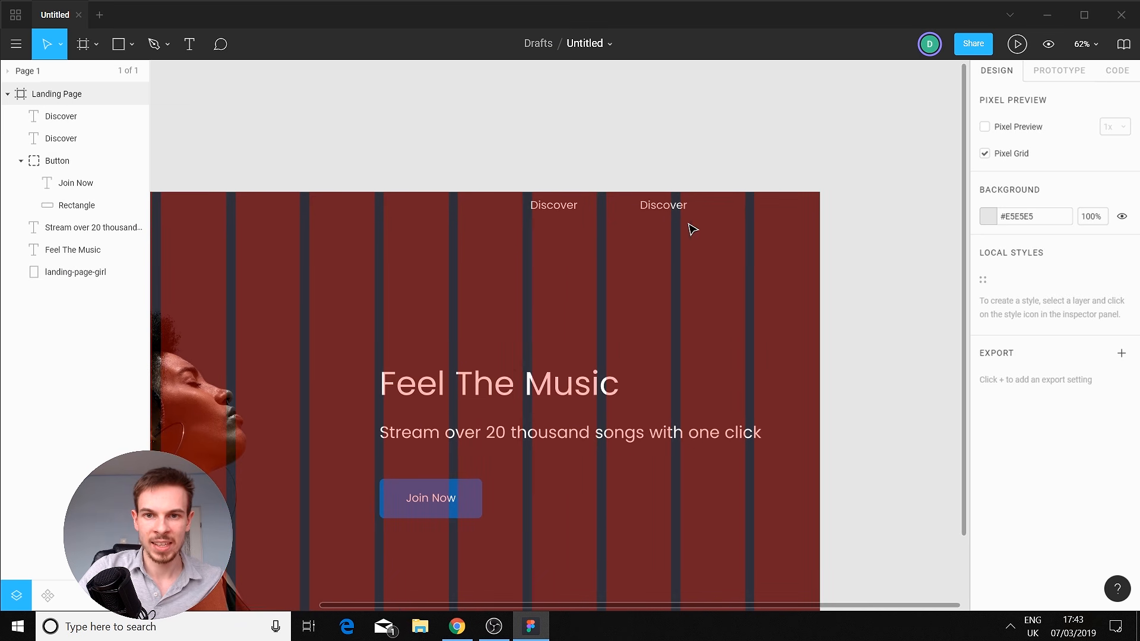
scroll(740, 242, up, 1)
scroll(740, 241, up, 4)
scroll(714, 267, down, 2)
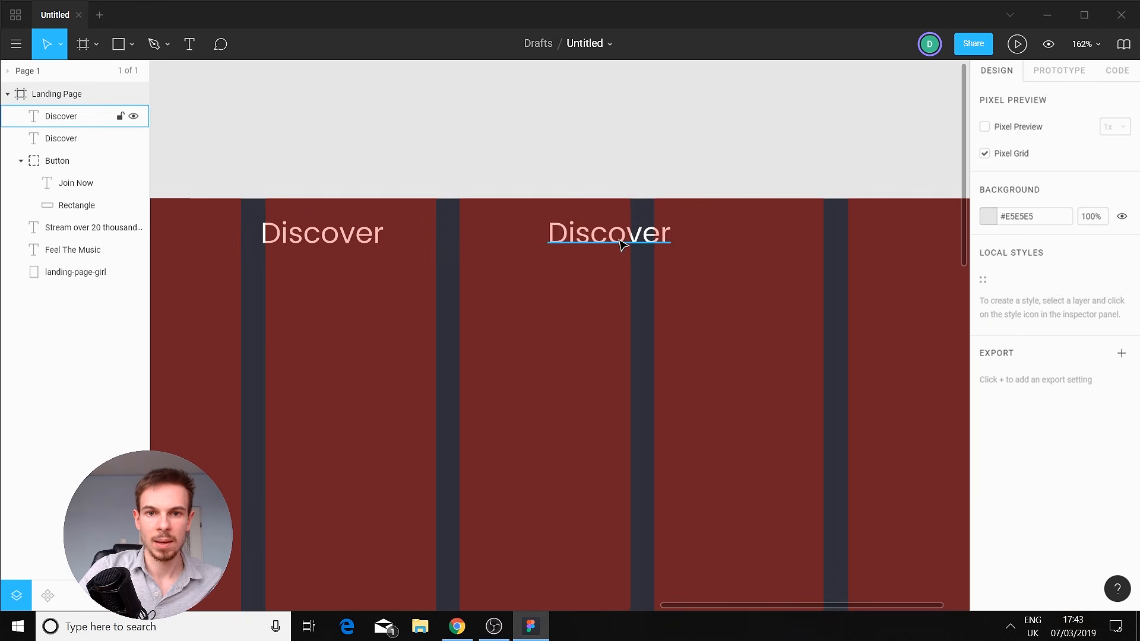
drag(619, 240, 735, 270)
drag(374, 240, 564, 269)
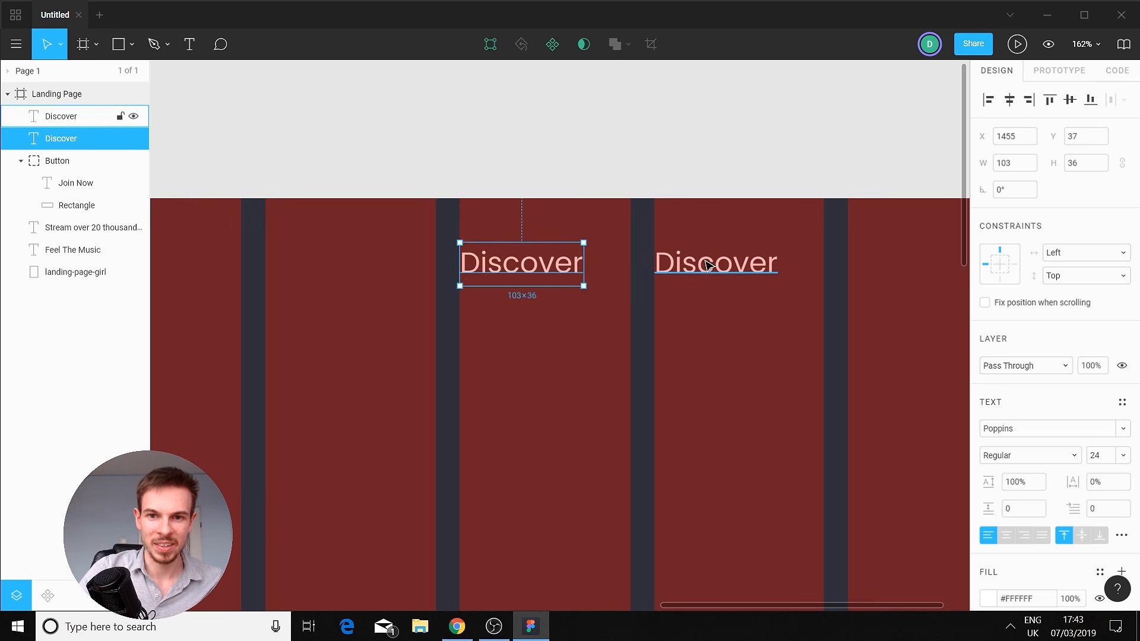
Change the second Discover text to "Join".
double_click(763, 273)
text(Join)
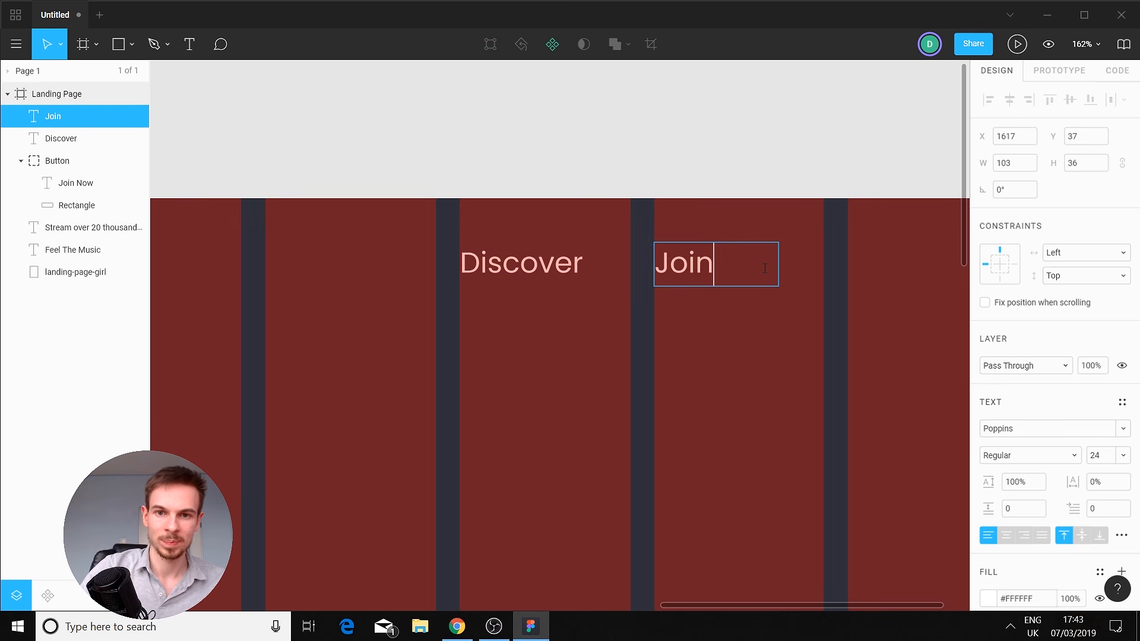
key(Escape)
click(768, 336)
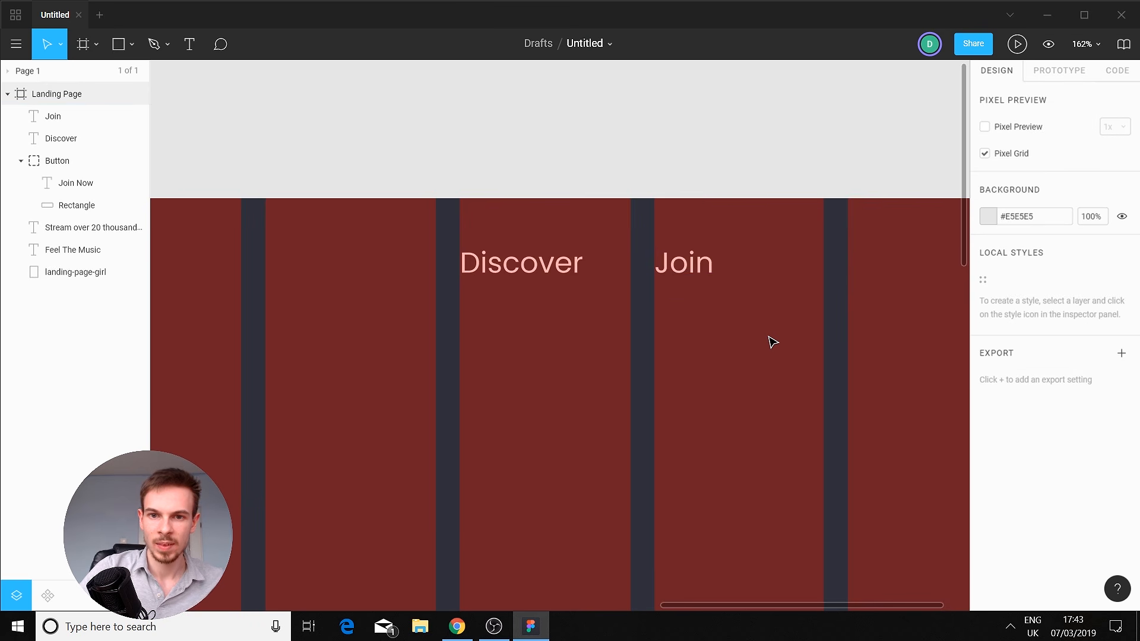
Shift the Feel The Music heading, the subtitle and the Join Now button right so their left edges meet the start of the grid column.
scroll(734, 365, down, 2)
drag(668, 392, 692, 150)
scroll(537, 253, up, 1)
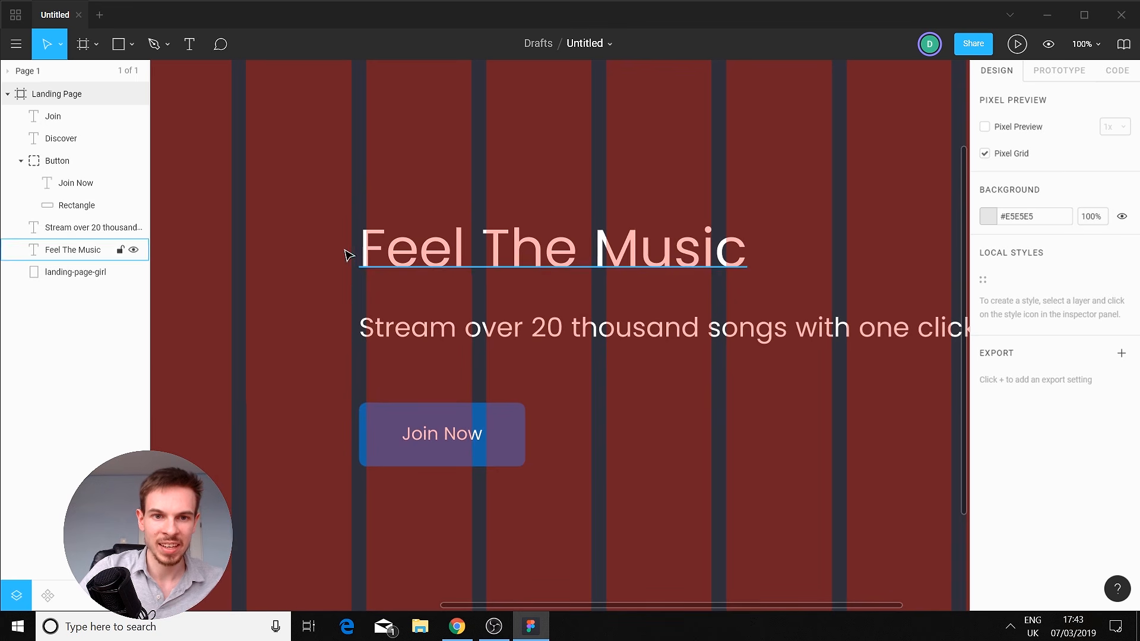
drag(359, 211, 554, 516)
drag(423, 268, 449, 256)
click(492, 371)
click(481, 439)
shift+click(451, 329)
shift+click(460, 258)
click(580, 465)
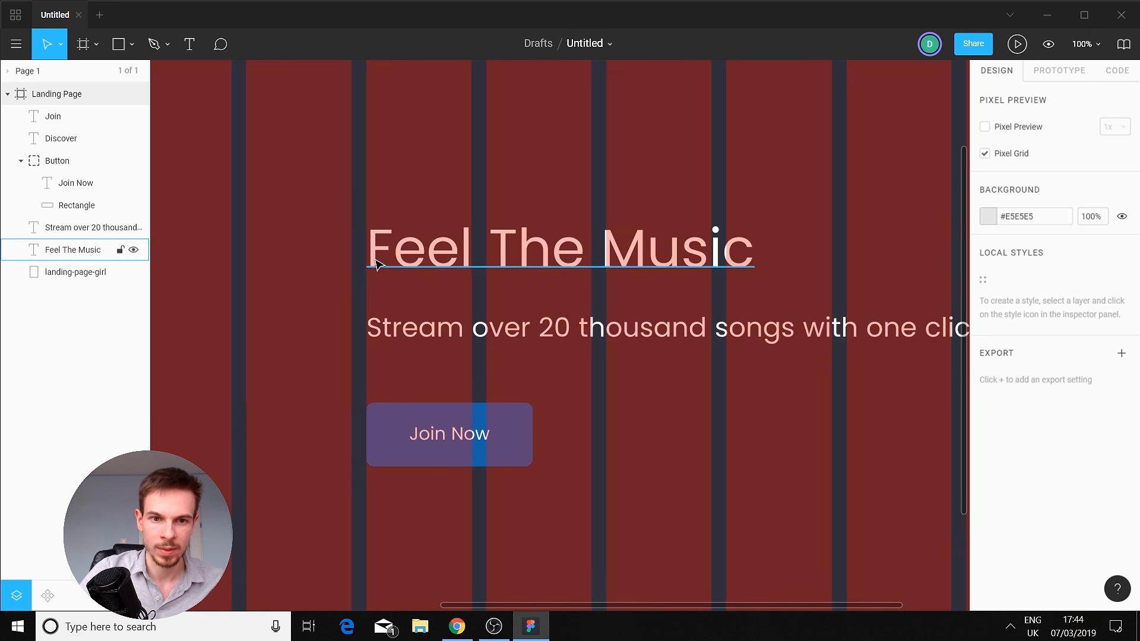
drag(624, 151, 392, 419)
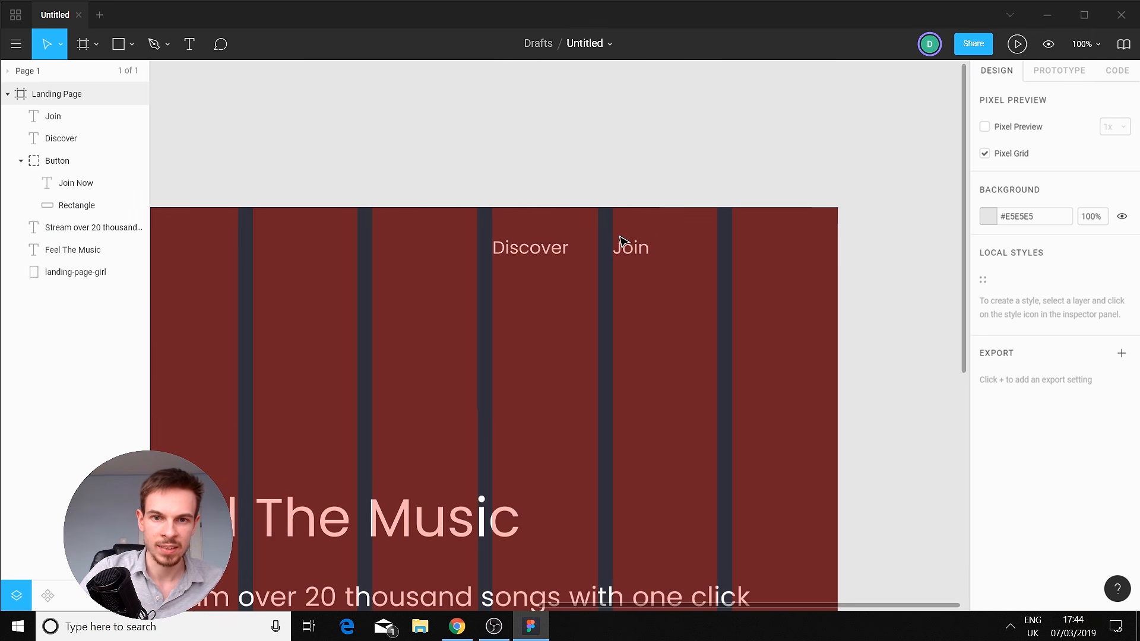
click(539, 257)
click(606, 257)
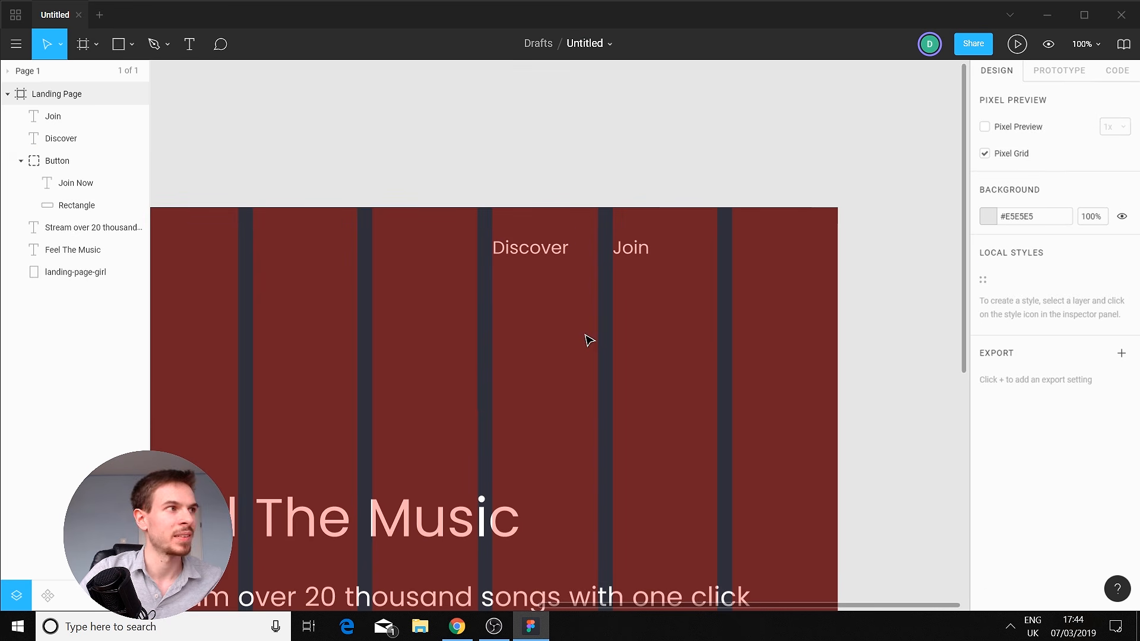
Create a 100×100 frame on the empty canvas below the landing page.
scroll(585, 334, down, 2)
drag(374, 324, 672, 226)
scroll(700, 312, down, 2)
drag(678, 368, 616, 300)
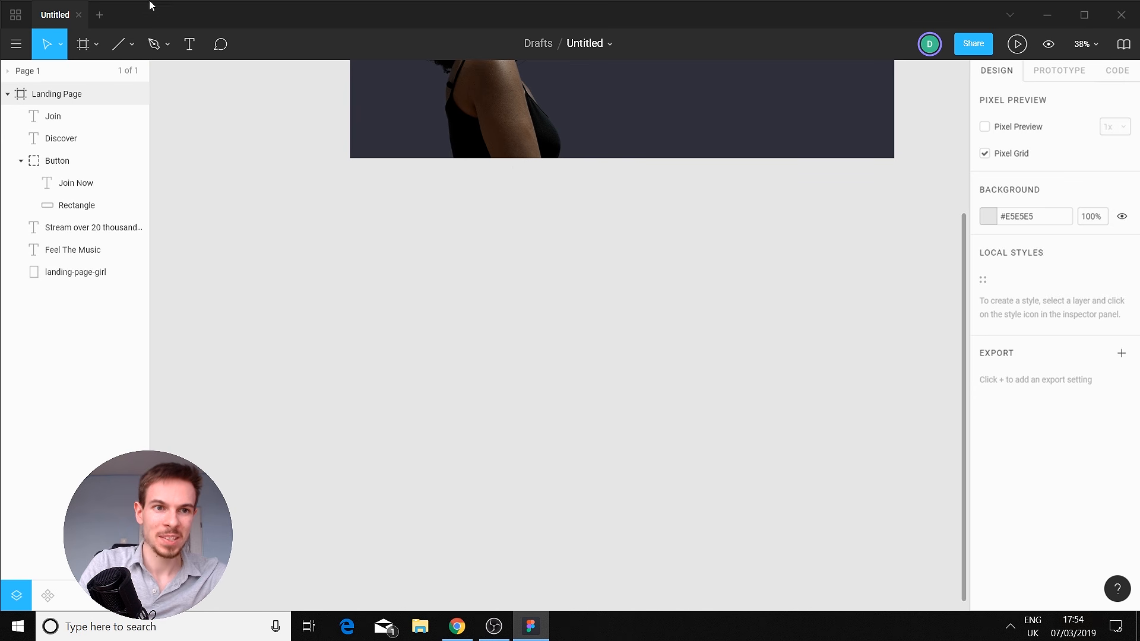
click(83, 44)
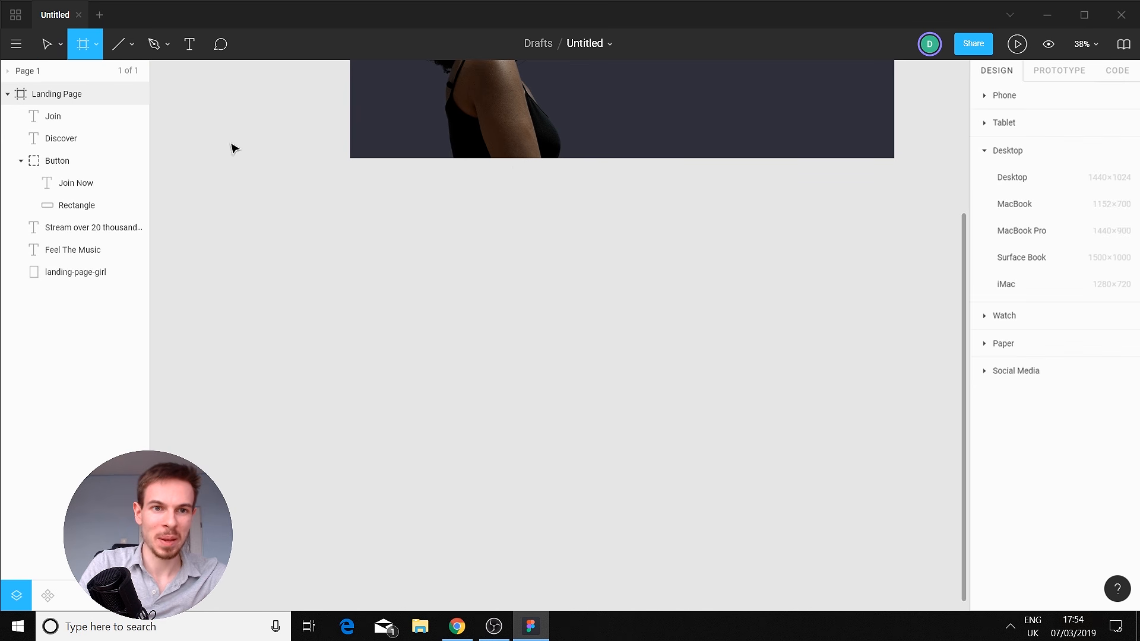
click(478, 257)
scroll(498, 308, up, 10)
drag(614, 261, 436, 279)
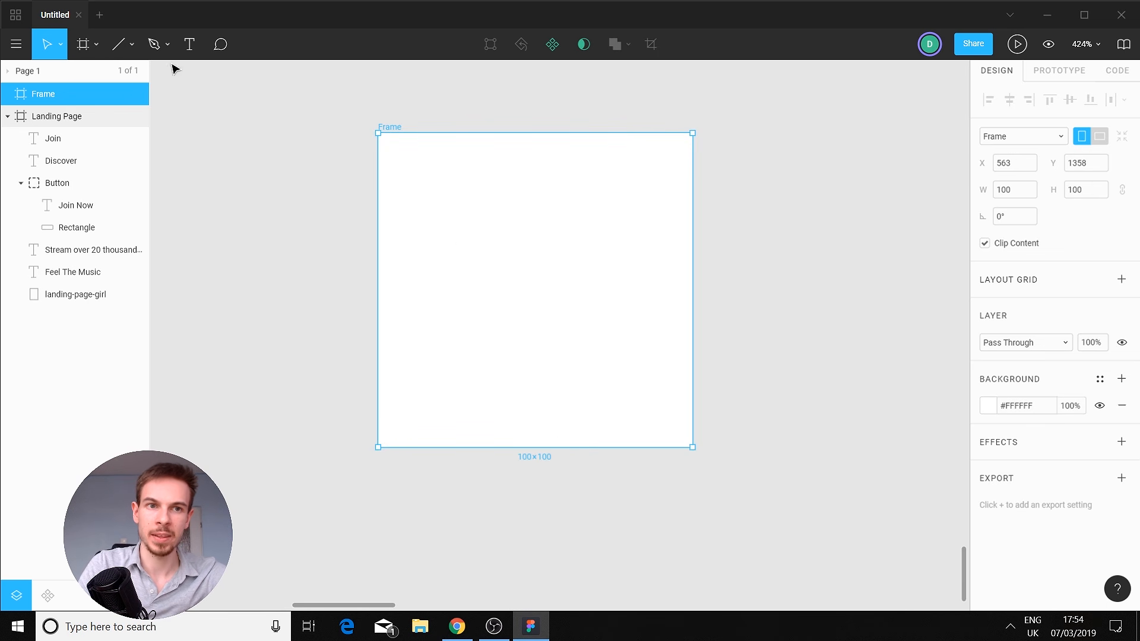
Draw a 60×60 circle in the new frame and centre it at X 20, Y 20.
click(135, 43)
click(132, 44)
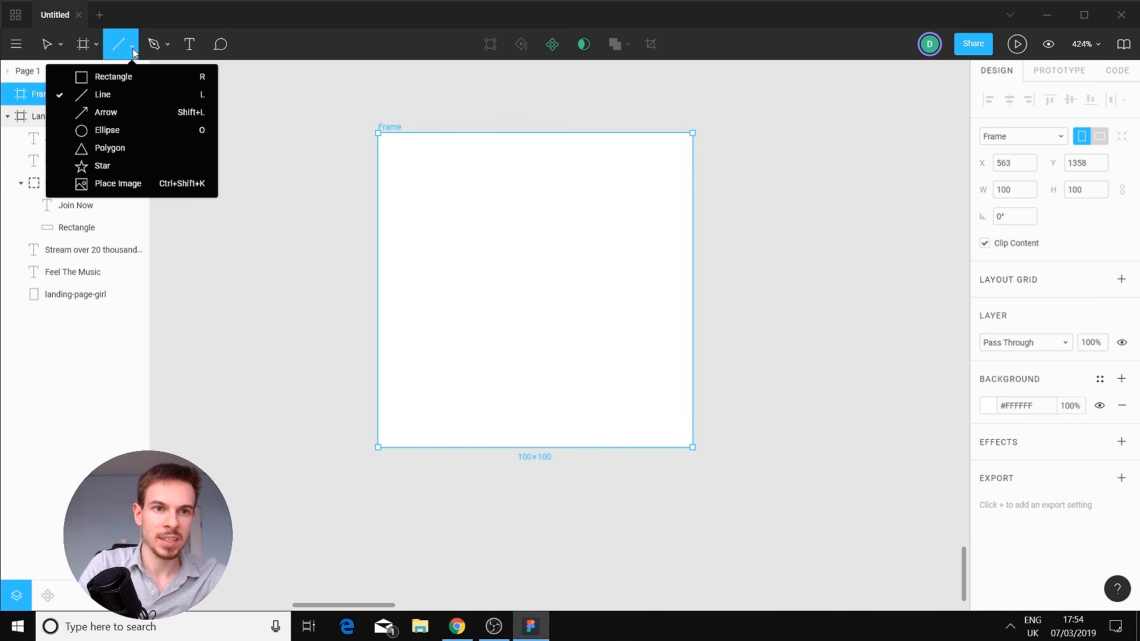
click(107, 130)
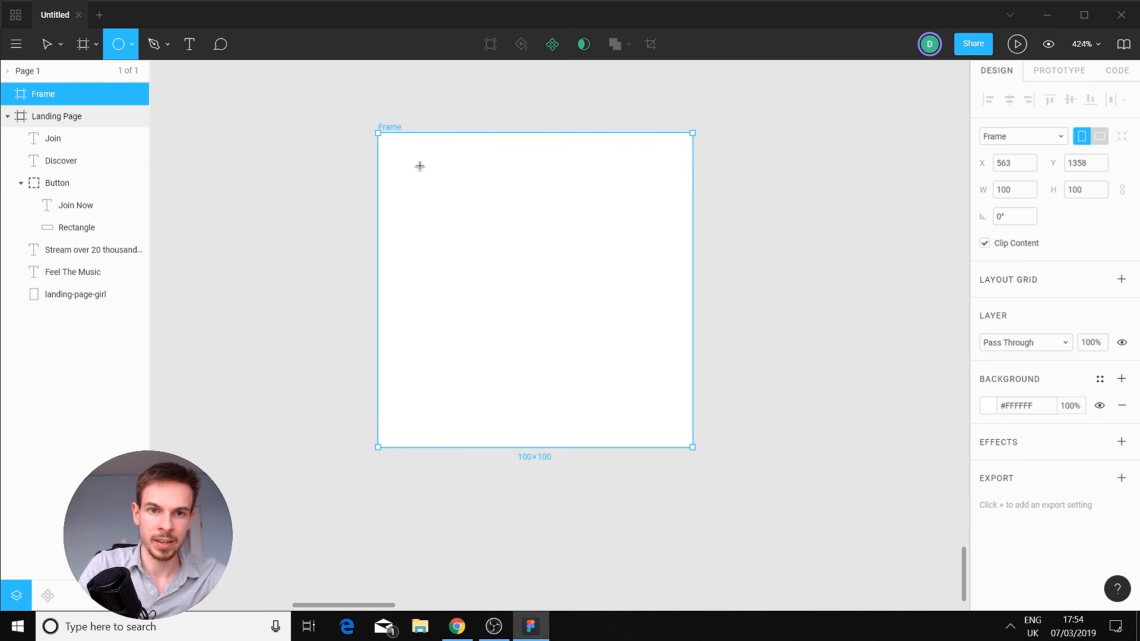
drag(414, 160, 592, 350)
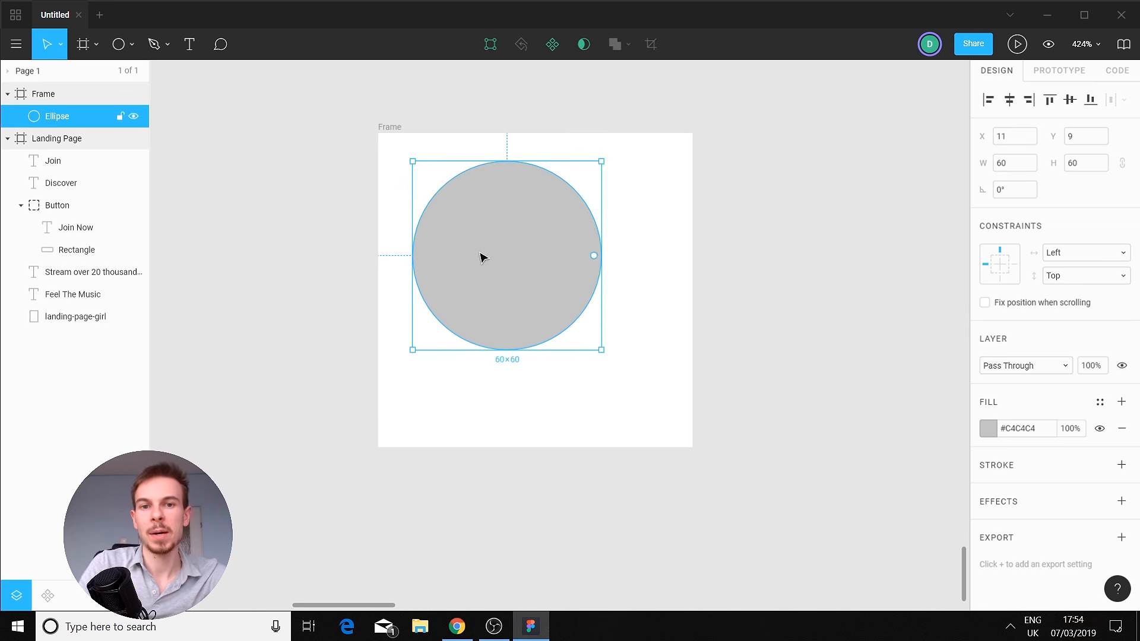
drag(481, 254, 511, 285)
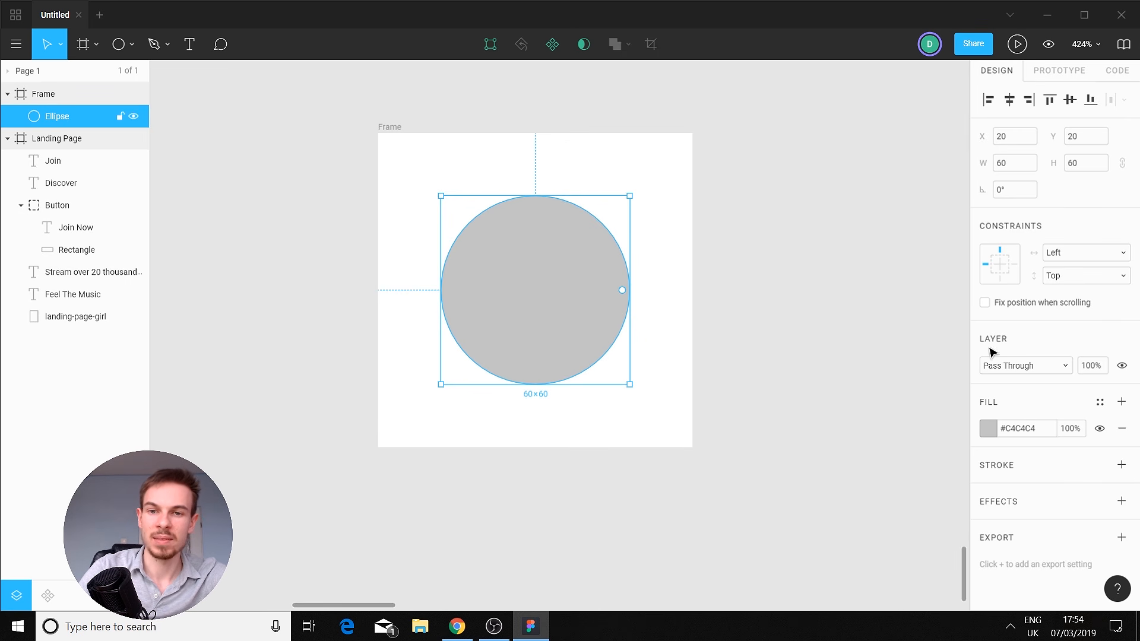
Give the circle a black inside stroke of width 3 and remove its fill.
click(1120, 465)
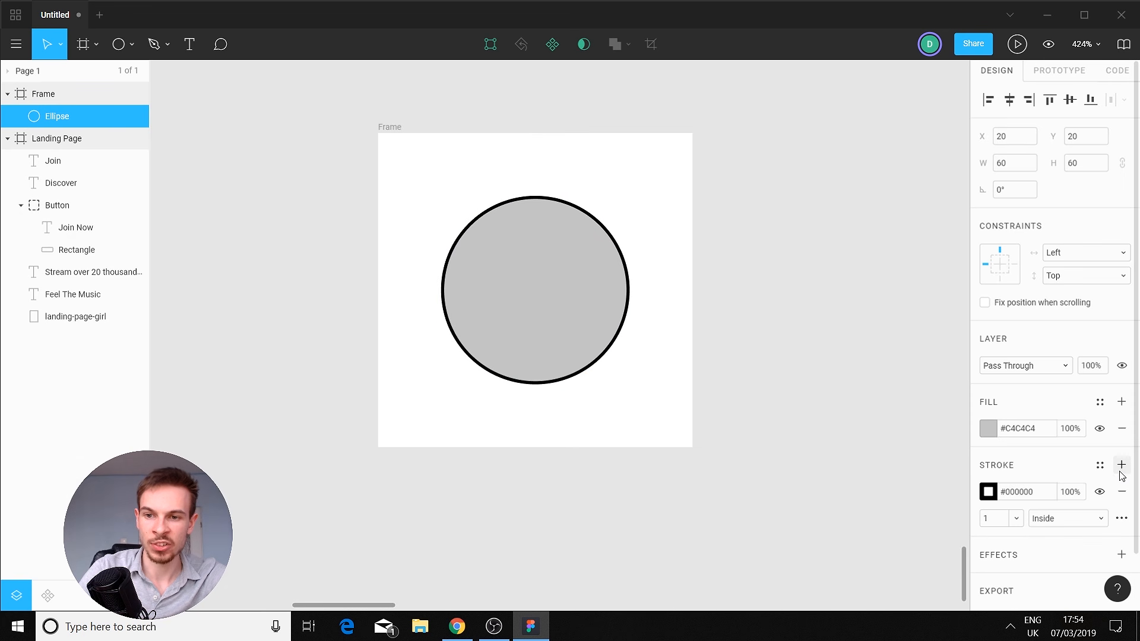
click(1016, 519)
click(1009, 540)
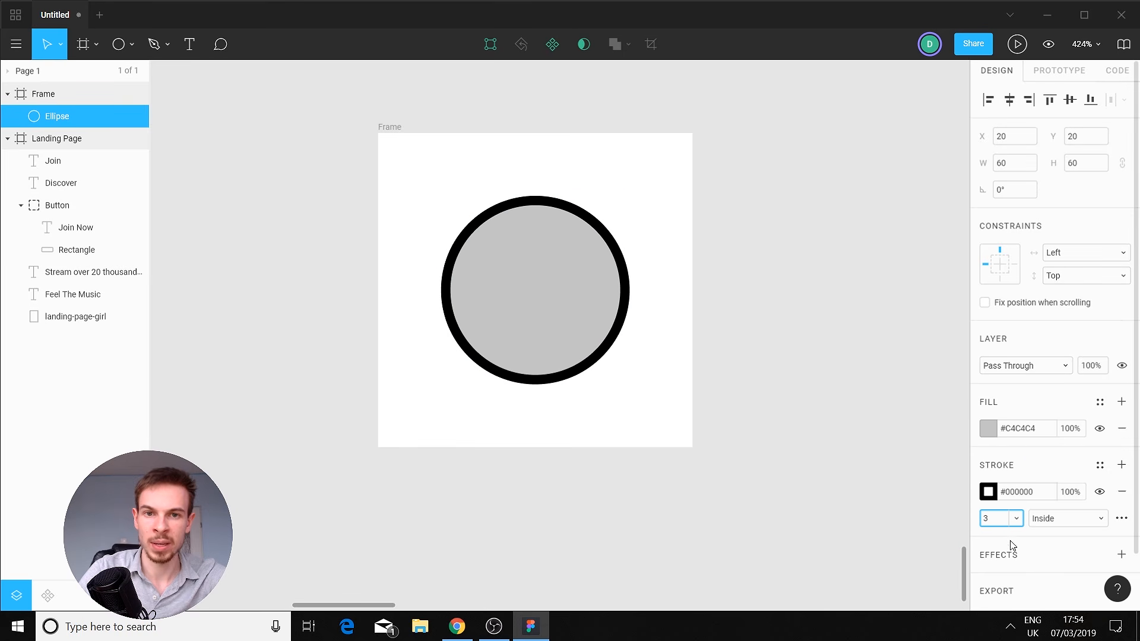
click(1121, 428)
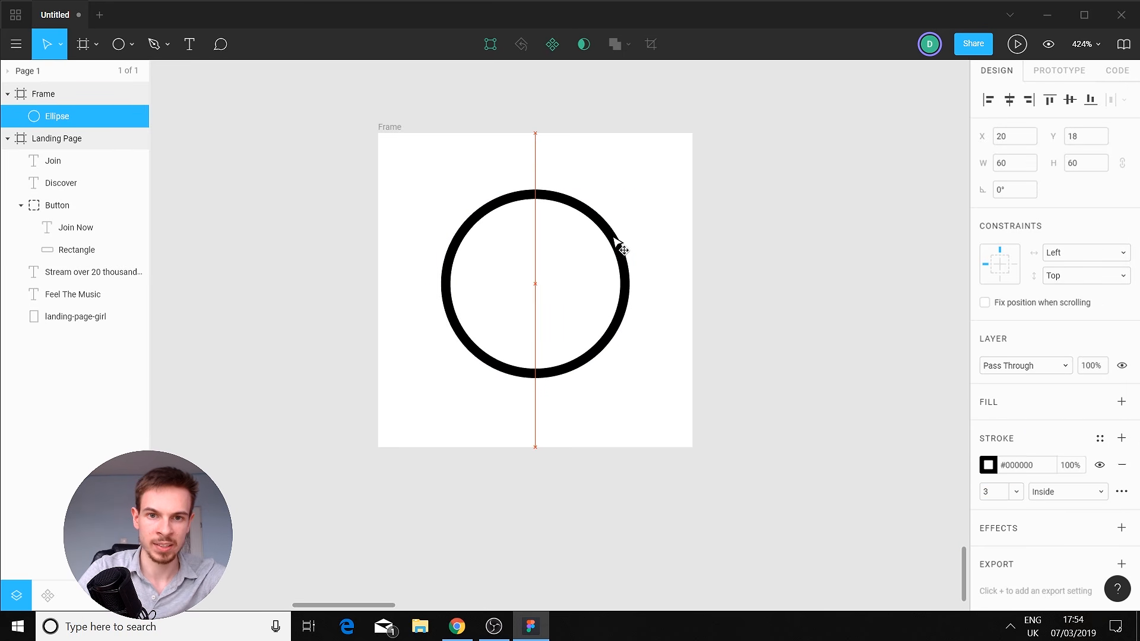
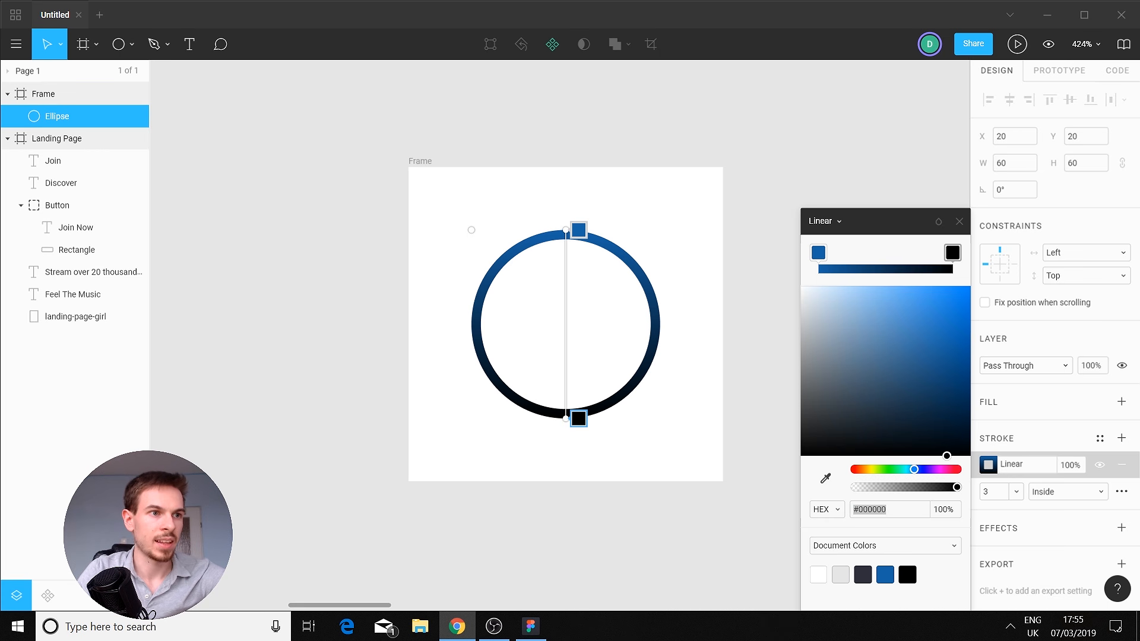
Set the end colour of the circle's linear stroke gradient to #BC3A80.
click(885, 511)
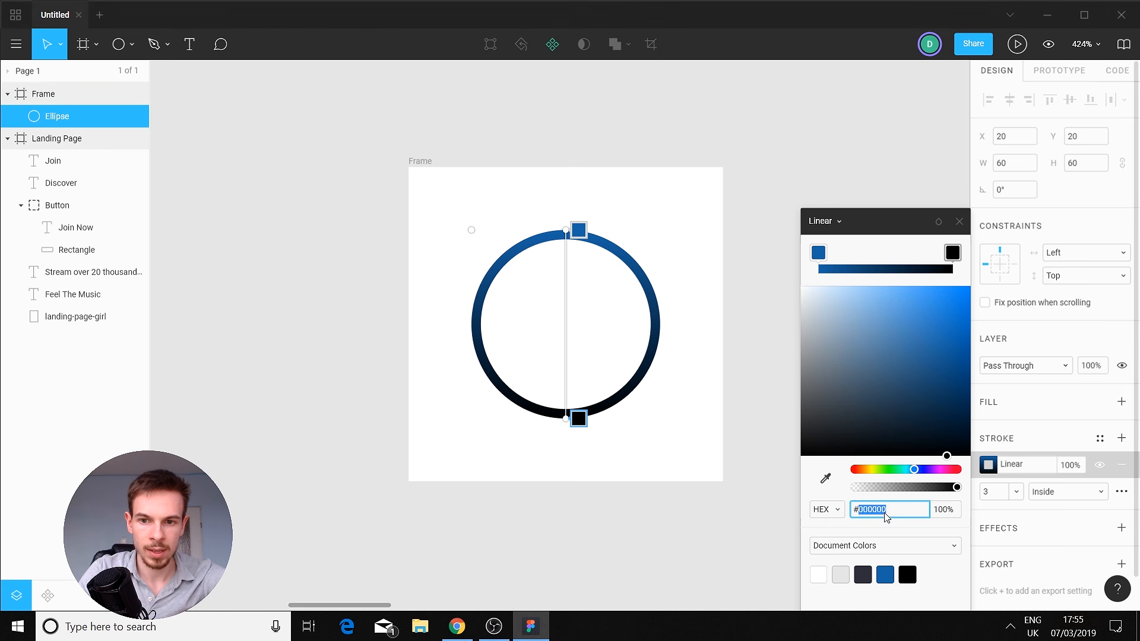
text(BC3A80)
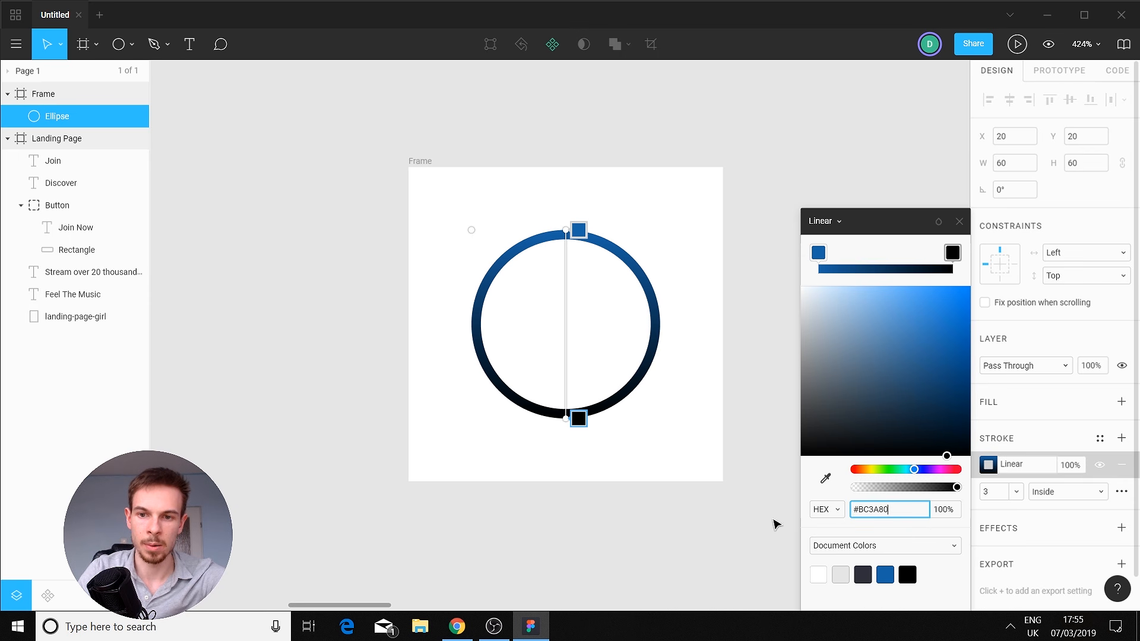
key(Return)
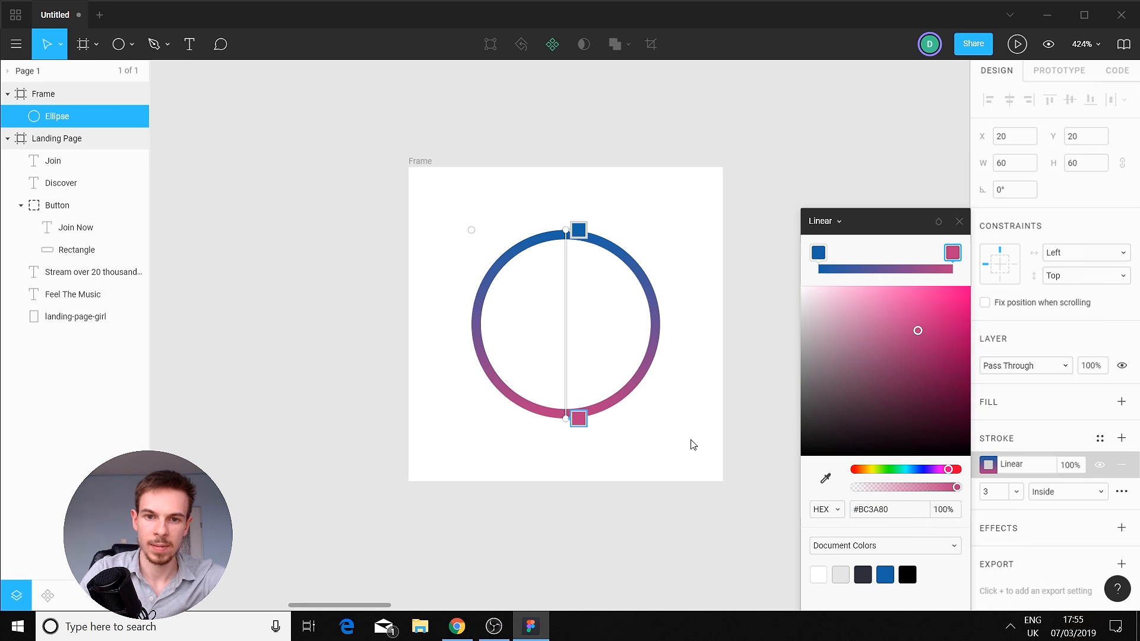
click(958, 220)
click(660, 250)
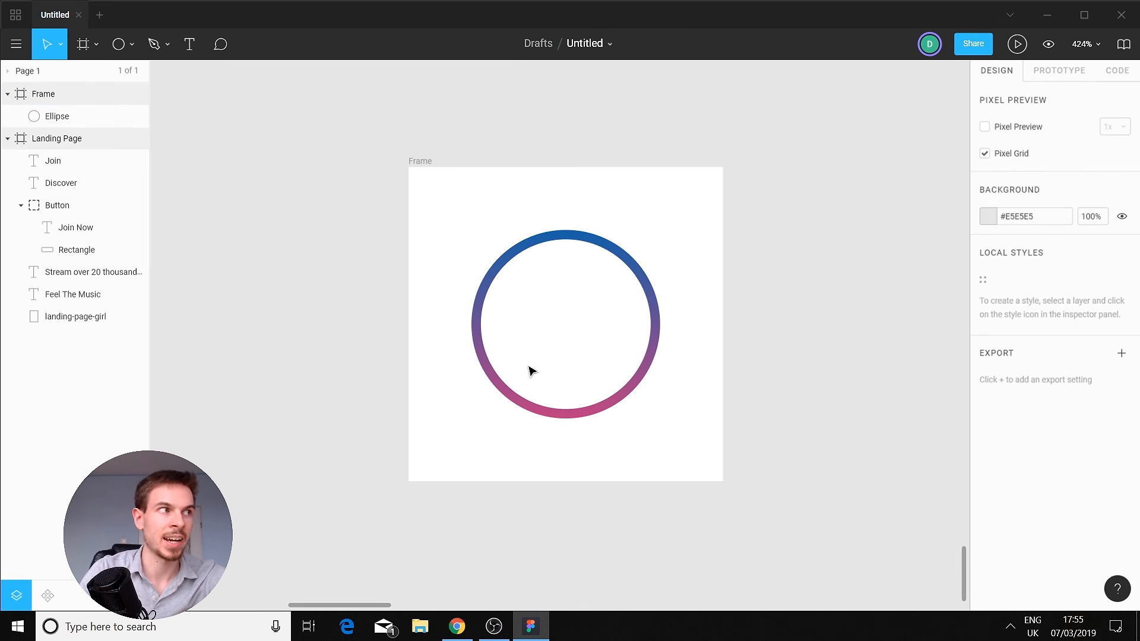
Draw a vertical line about 8 px long inside the circle near its left side, at about X 32, Y 45.
scroll(562, 364, up, 3)
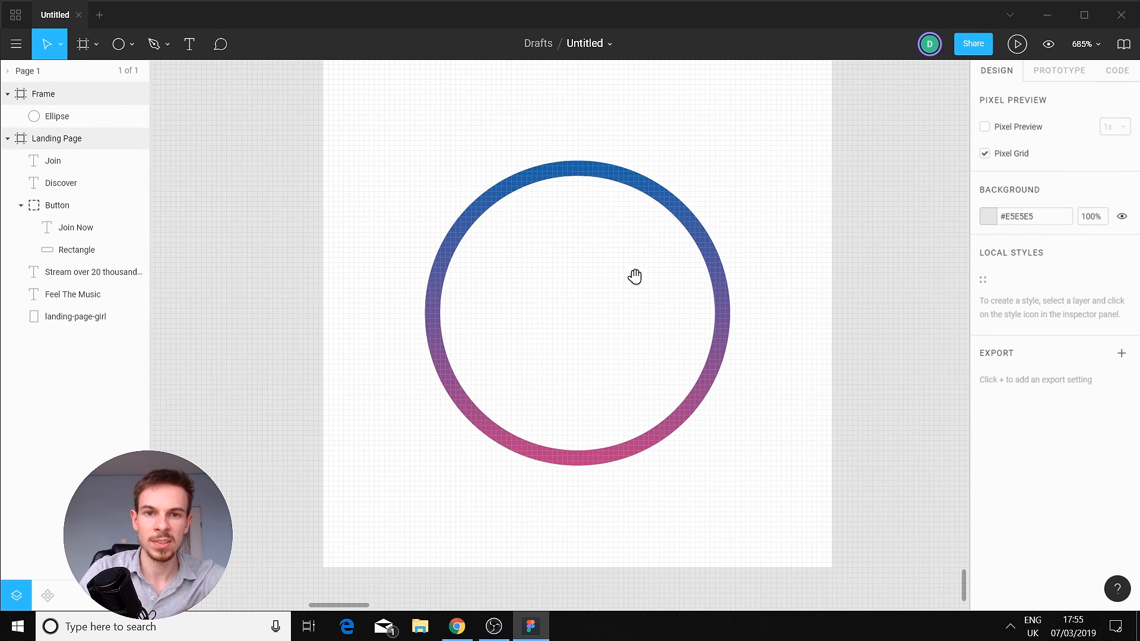
drag(634, 277, 583, 291)
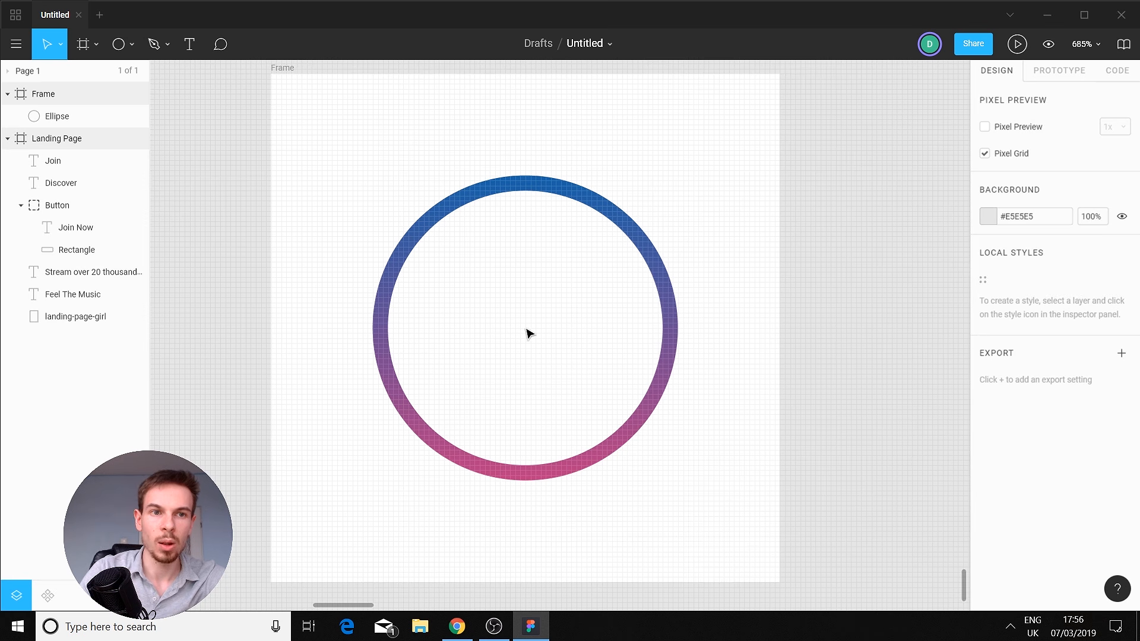
click(131, 43)
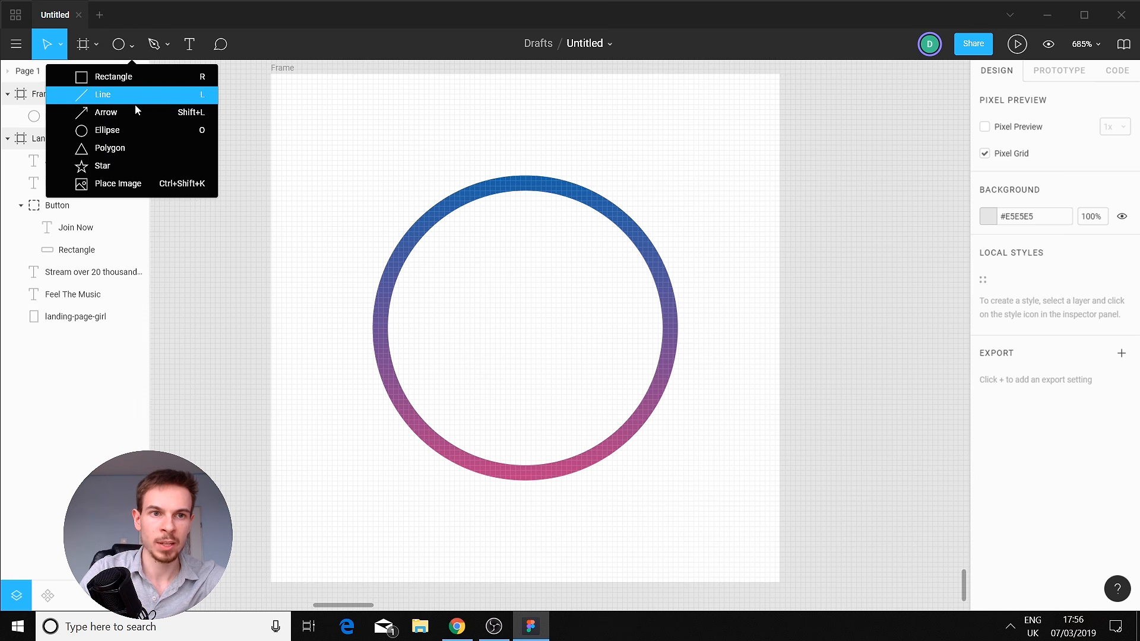
click(134, 101)
drag(435, 304, 436, 347)
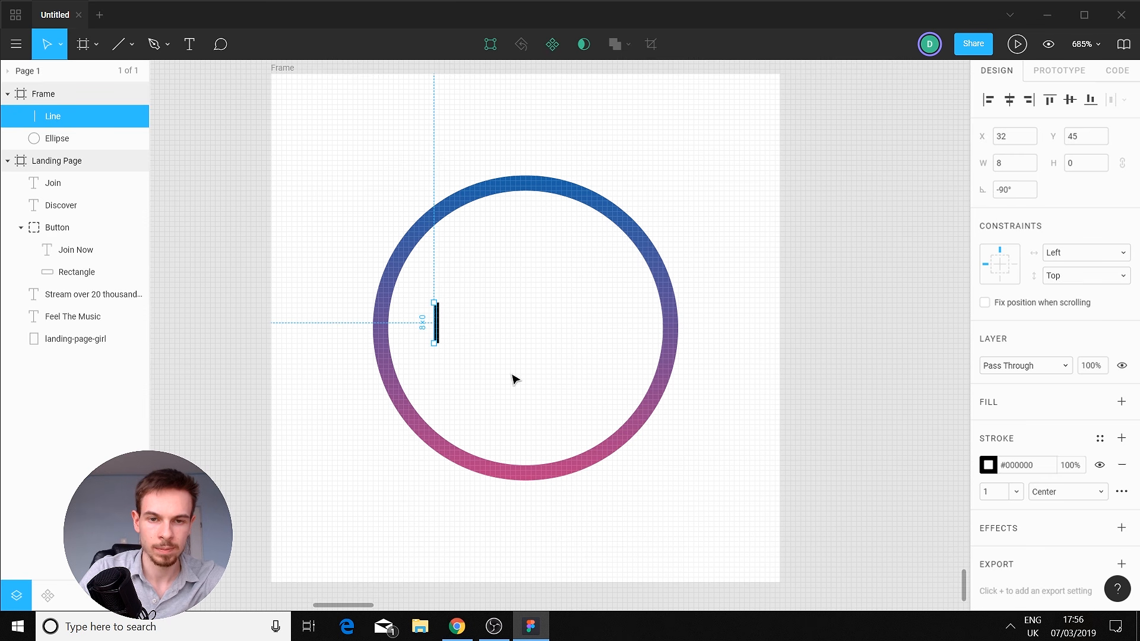
click(248, 310)
scroll(454, 392, up, 3)
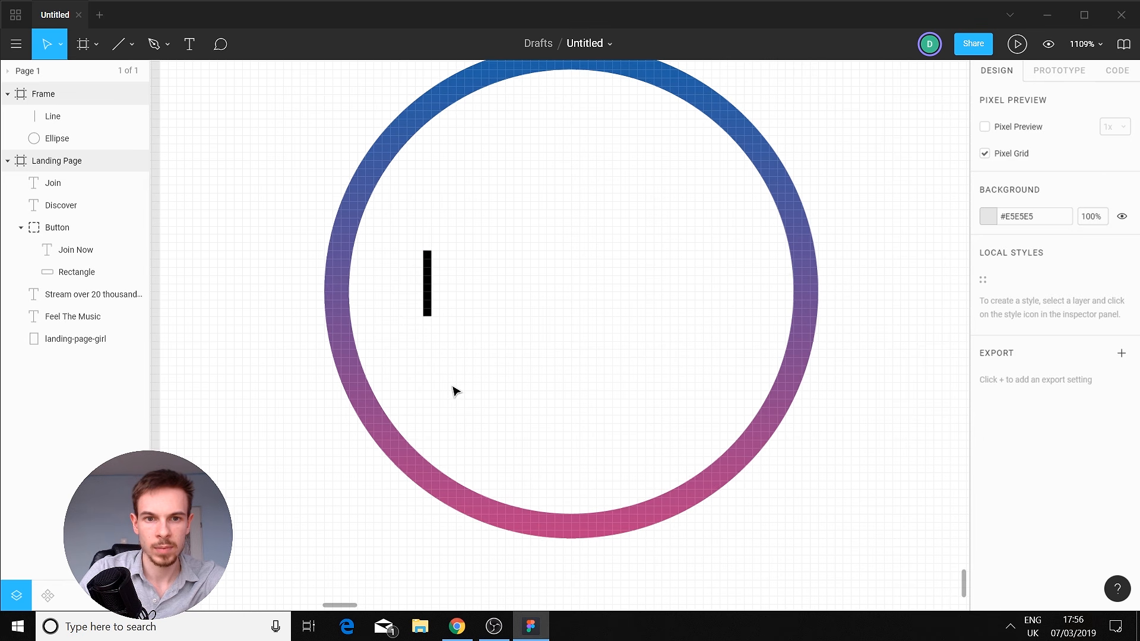
Set the stroke width of the vertical line inside the circle to 3.
click(427, 286)
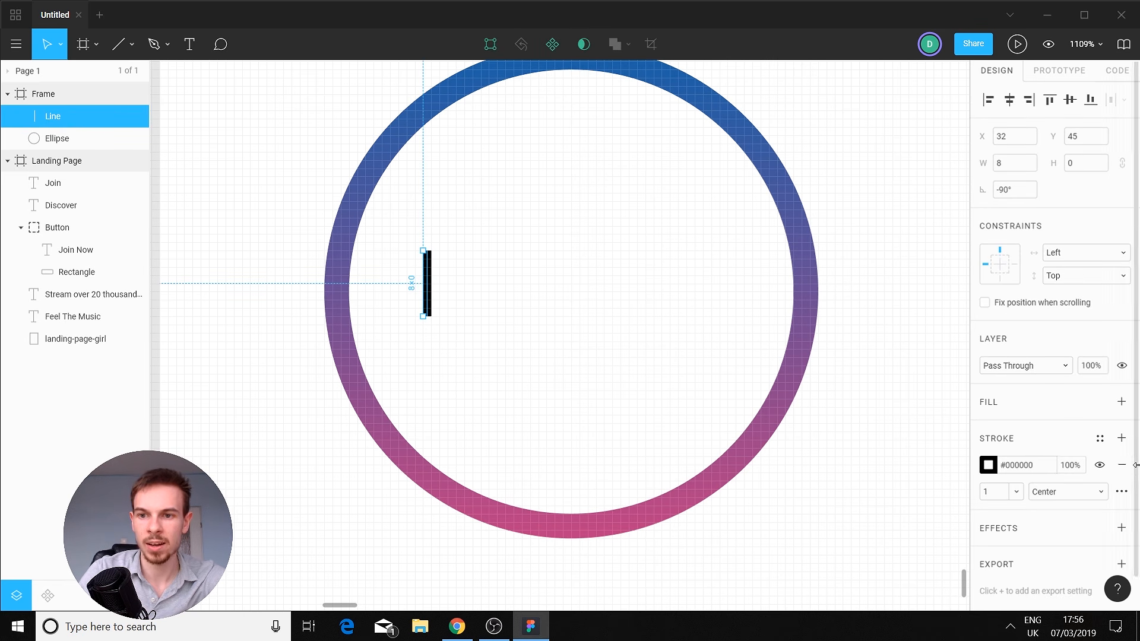
click(1017, 492)
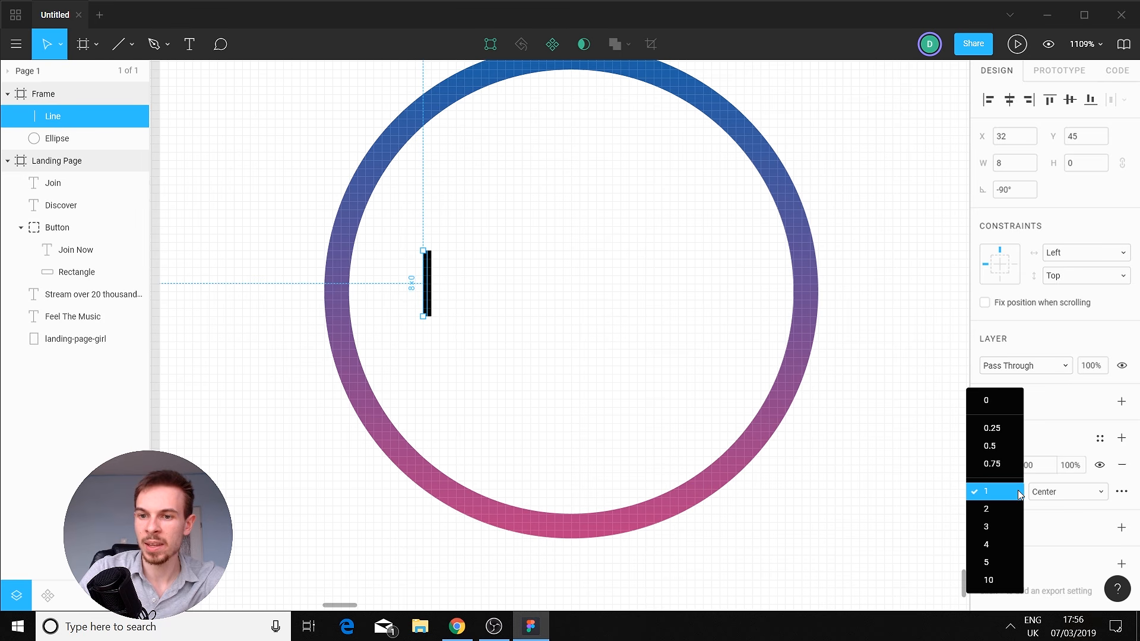
click(1006, 529)
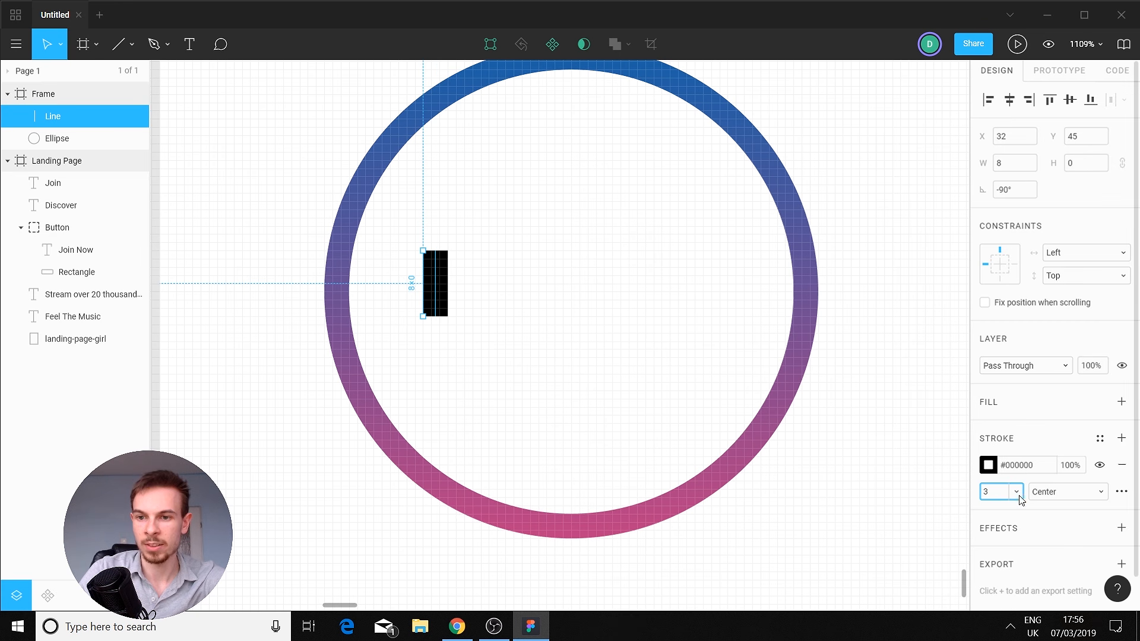
click(626, 287)
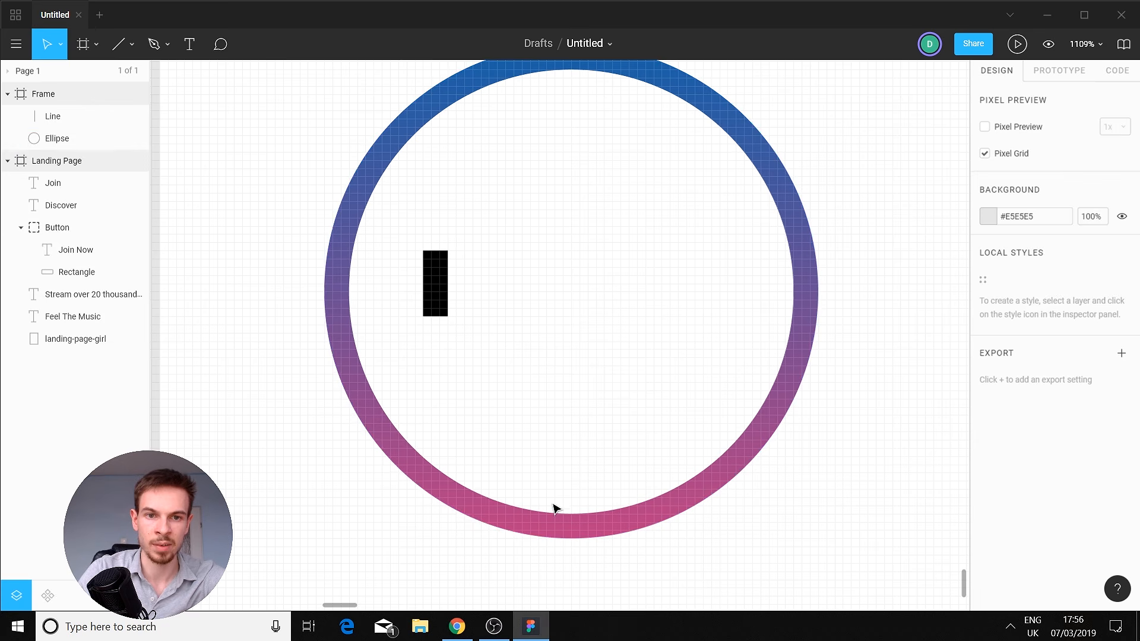
Give the short vertical line round end caps in its advanced stroke settings.
click(550, 525)
click(497, 399)
click(435, 291)
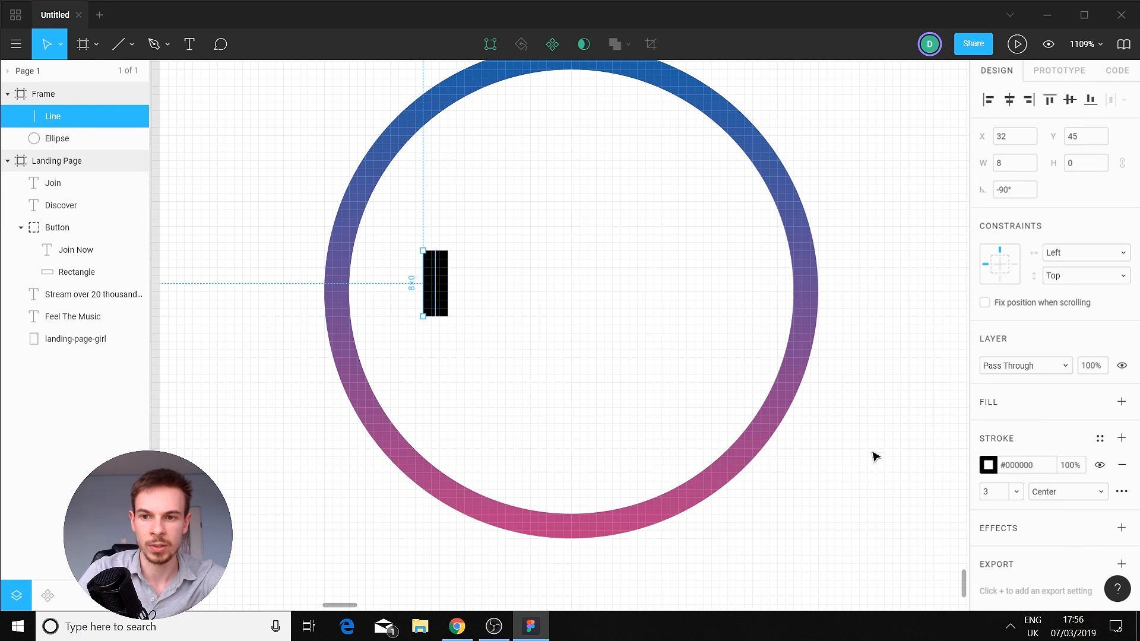
scroll(434, 300, up, 5)
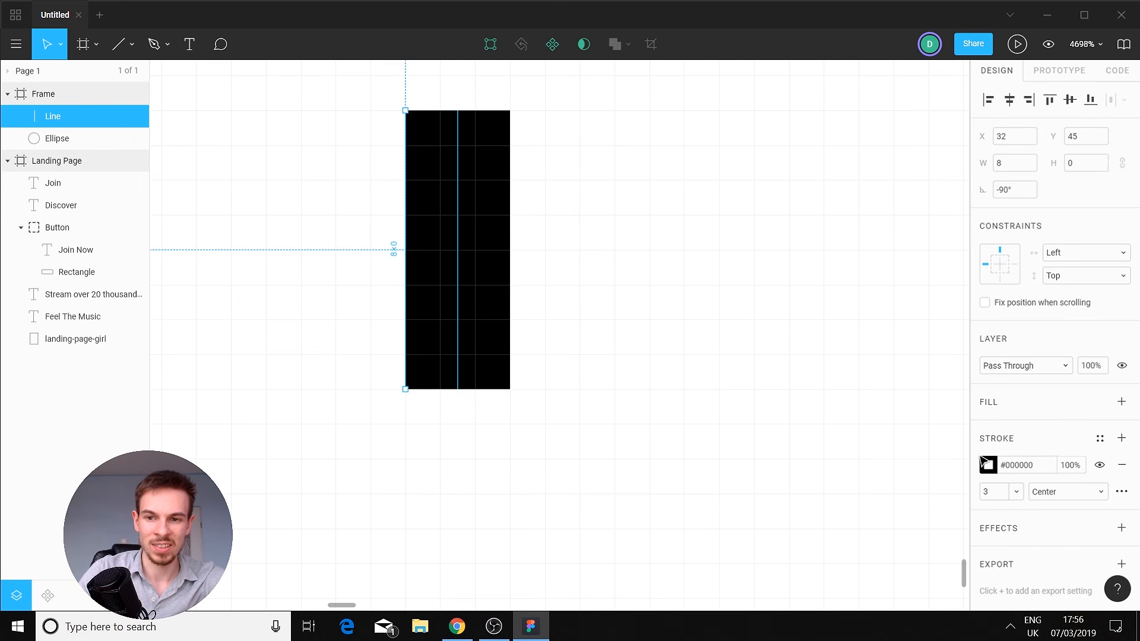
click(1122, 492)
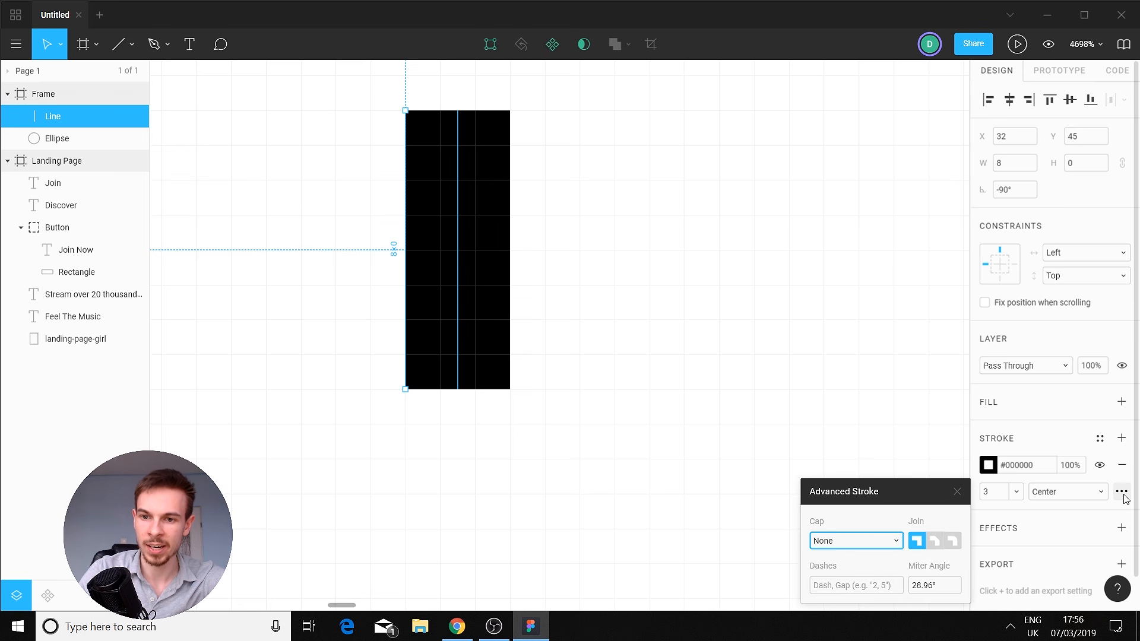
click(854, 540)
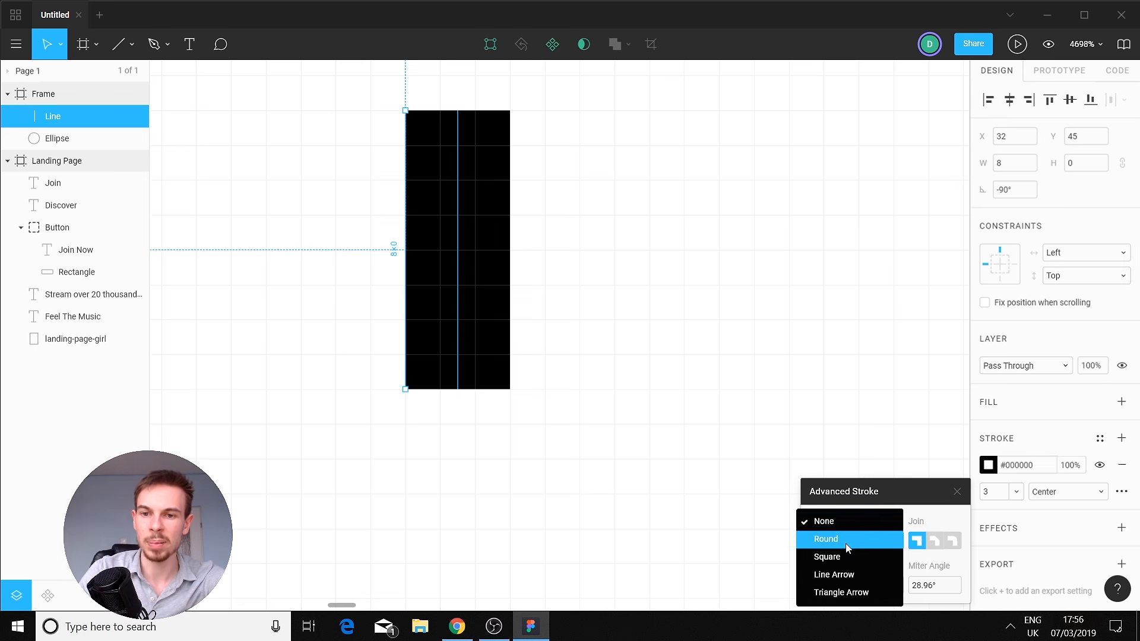
click(845, 543)
click(715, 373)
scroll(656, 368, down, 5)
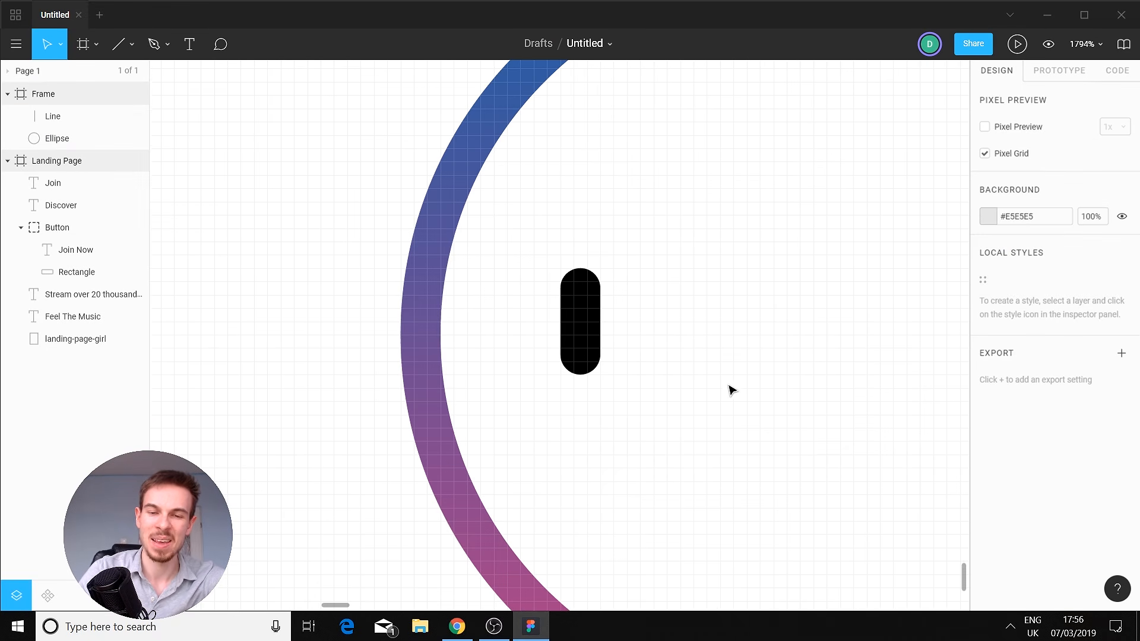
Shift the rounded line slightly left and duplicate it beside itself at X 36, Y 45.
drag(666, 356, 510, 362)
scroll(537, 351, down, 3)
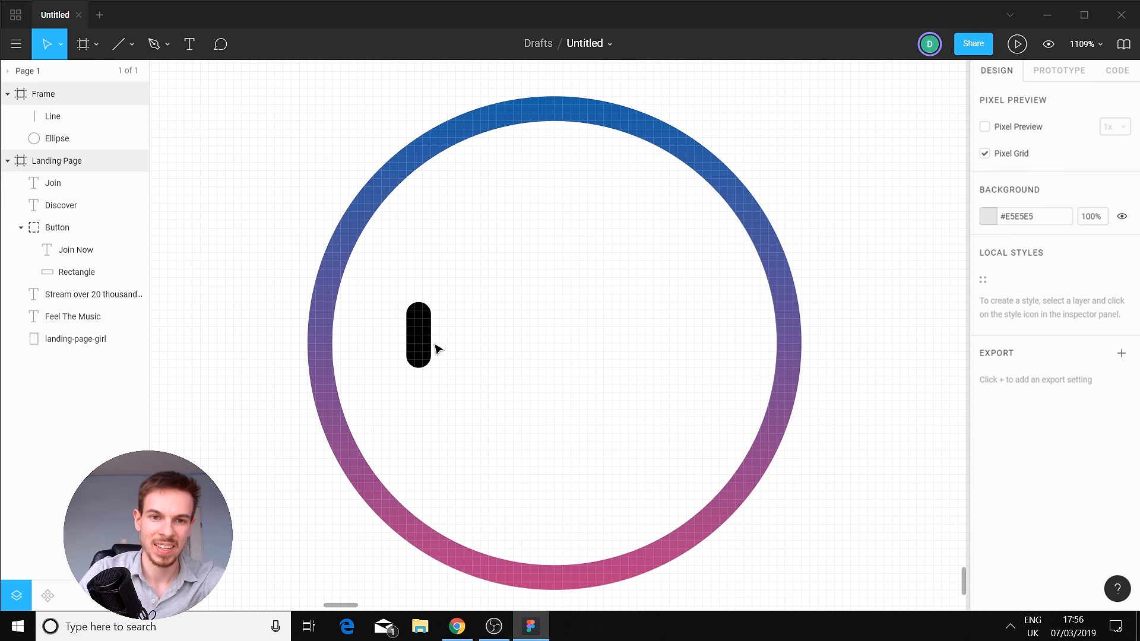
drag(425, 350, 455, 339)
key(alt)
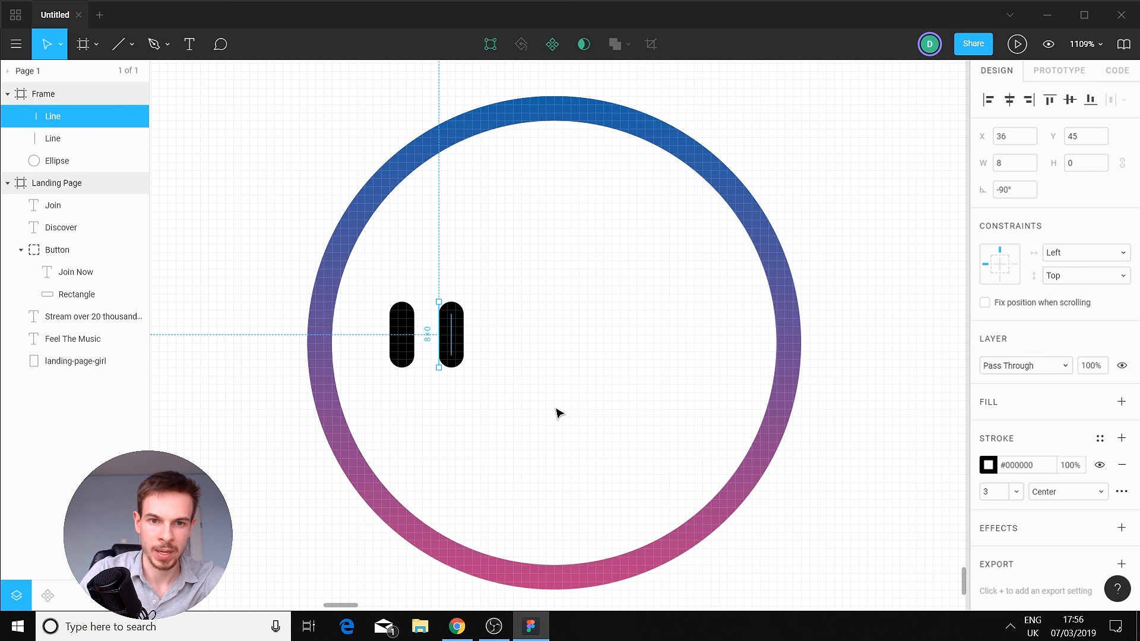
click(559, 414)
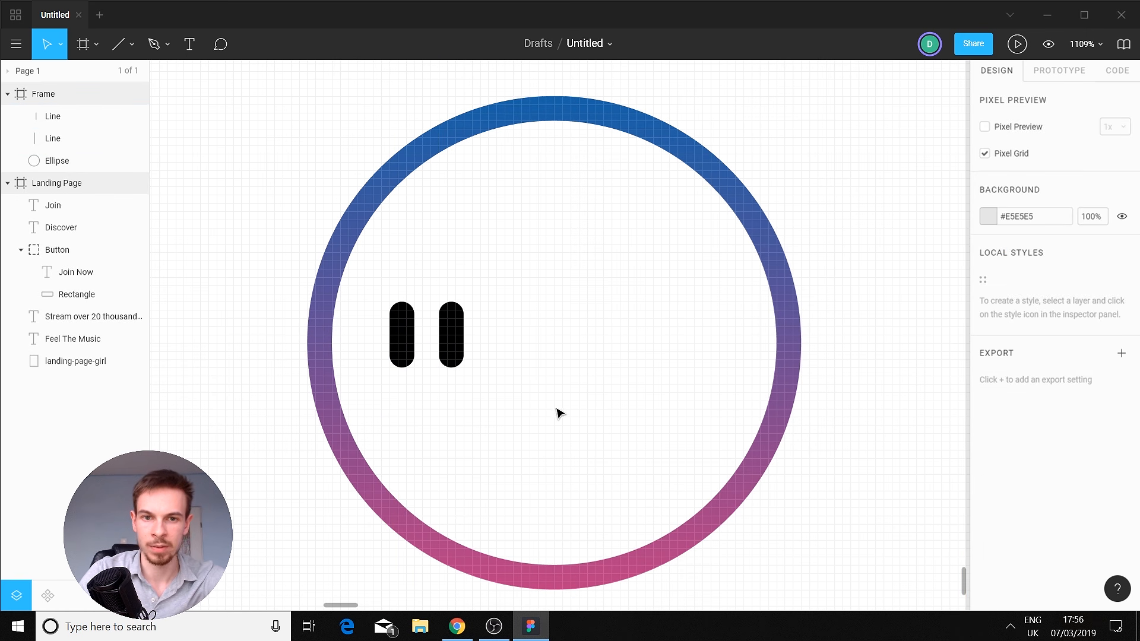
Lock the gradient ellipse layer so that only the bars inside it can be selected.
click(468, 336)
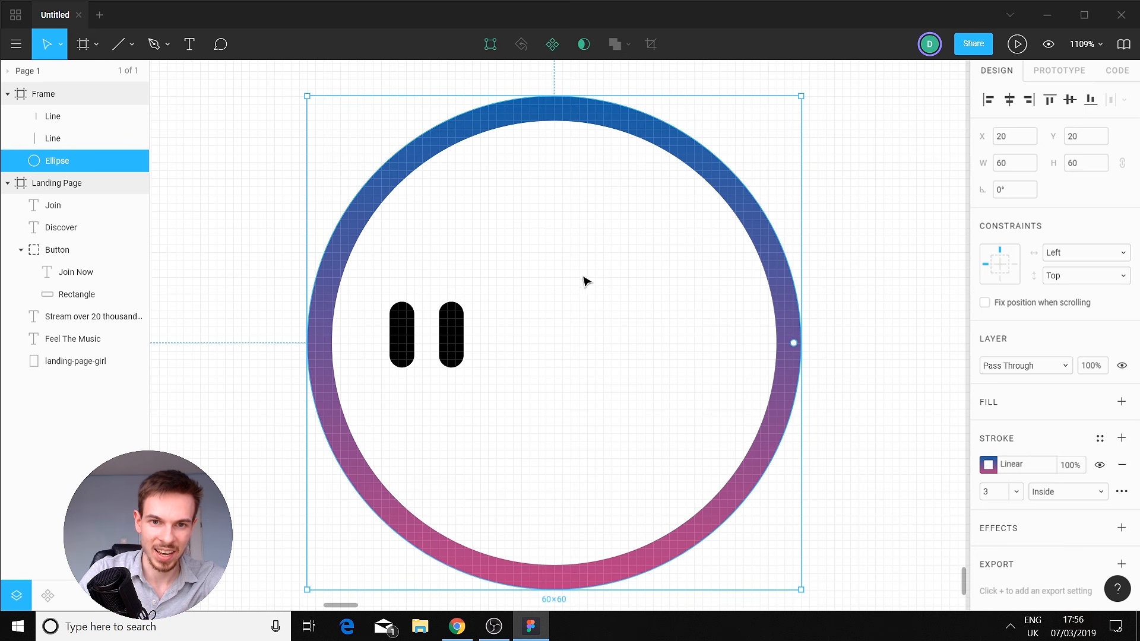
click(791, 224)
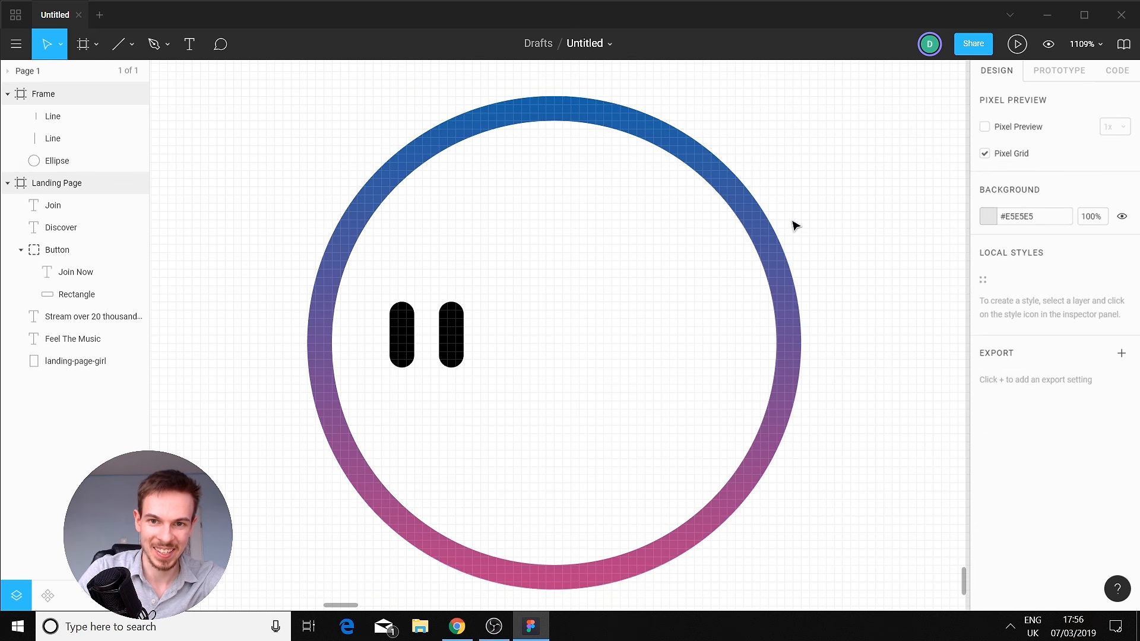
click(121, 161)
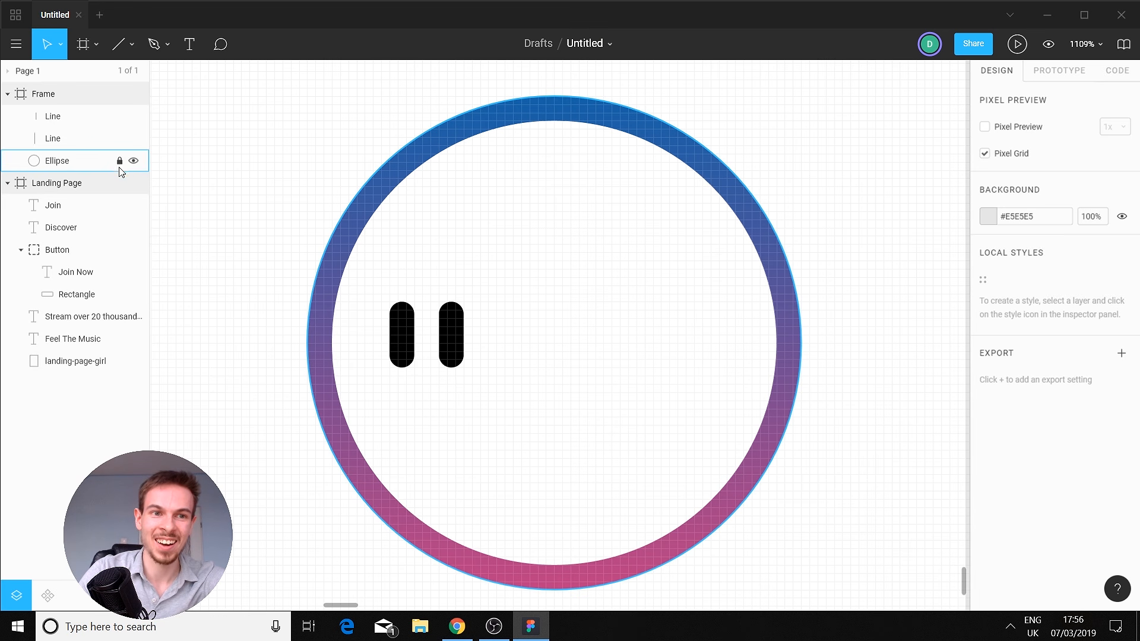
drag(677, 319, 650, 360)
drag(637, 349, 828, 188)
drag(488, 280, 445, 394)
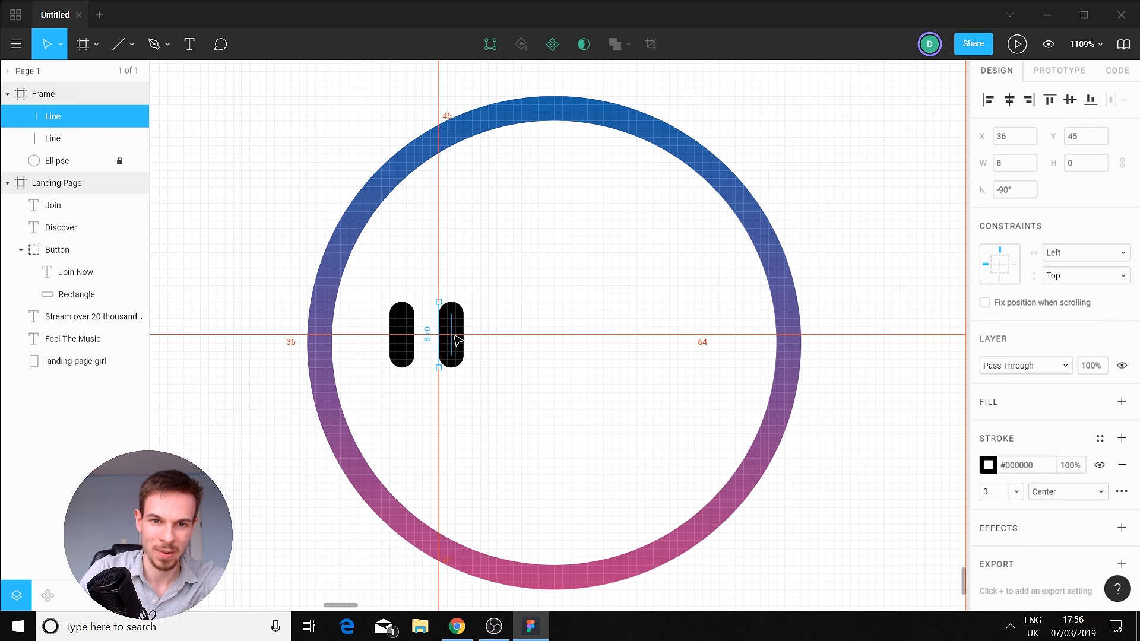
Add two taller bars by duplication, extending them upward: one 14 px long at X 42 and one 21 px long at X 48.
drag(450, 332, 507, 342)
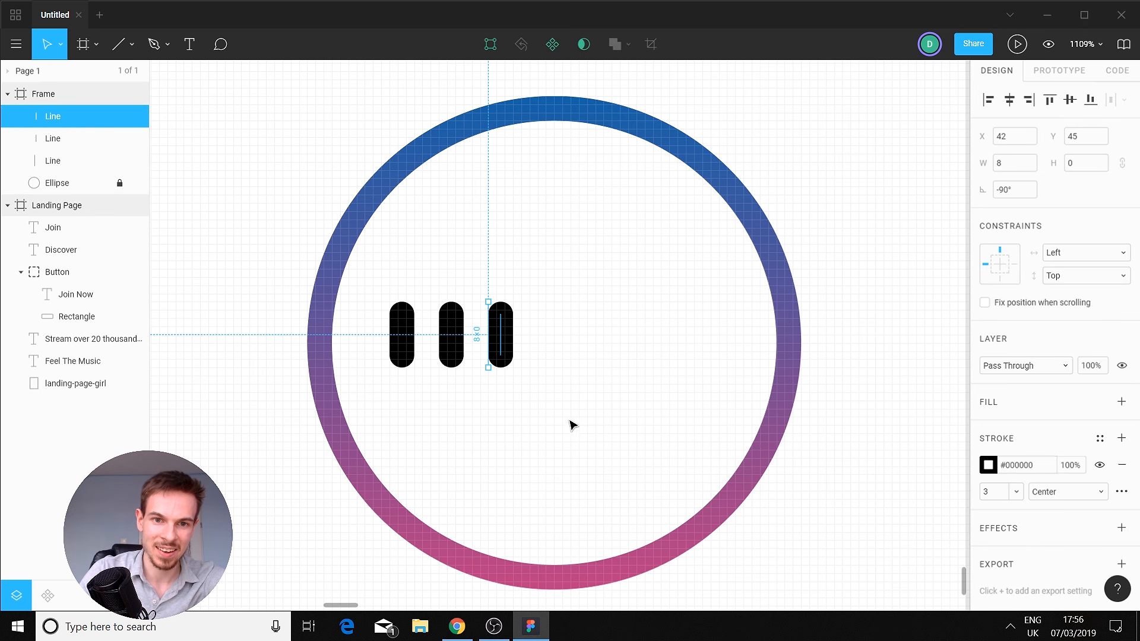
drag(488, 301, 491, 249)
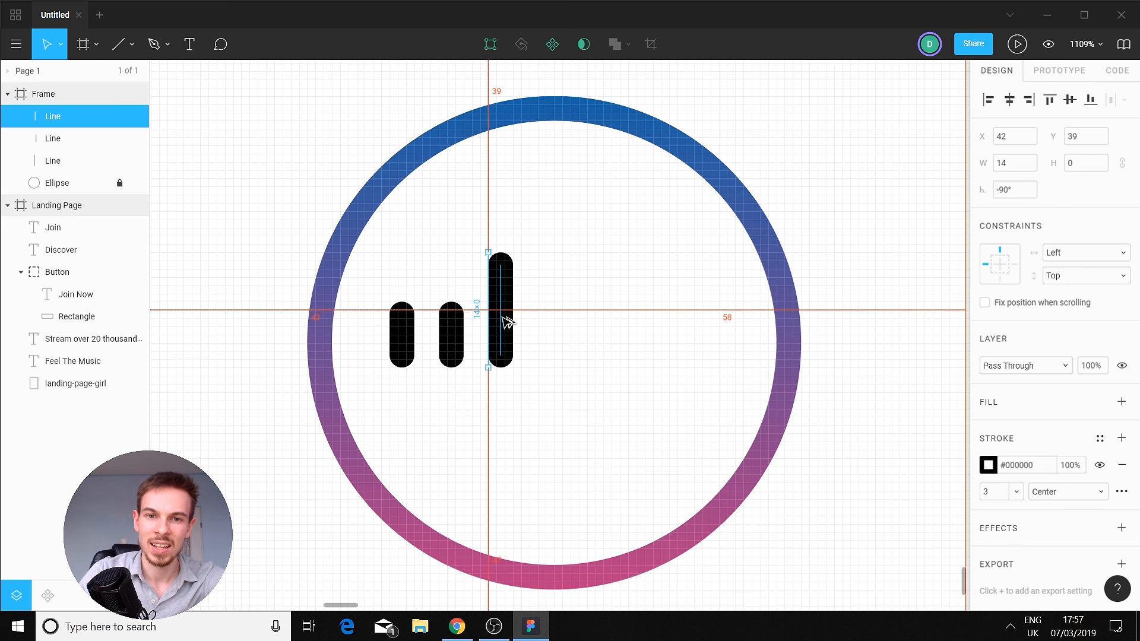
drag(506, 319, 553, 323)
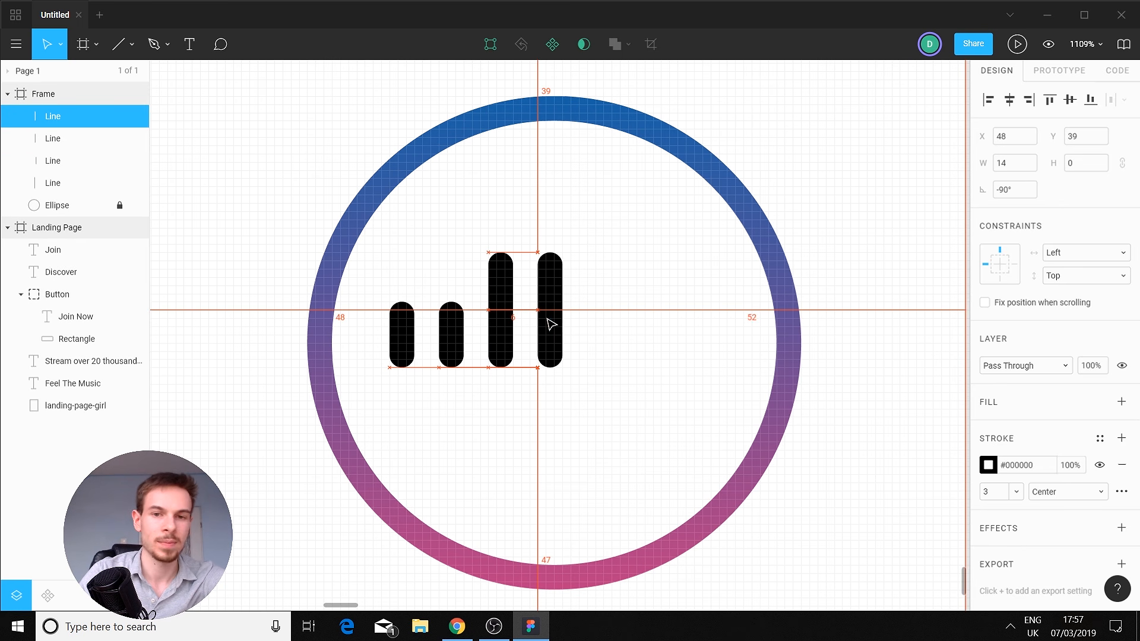
drag(537, 252, 536, 198)
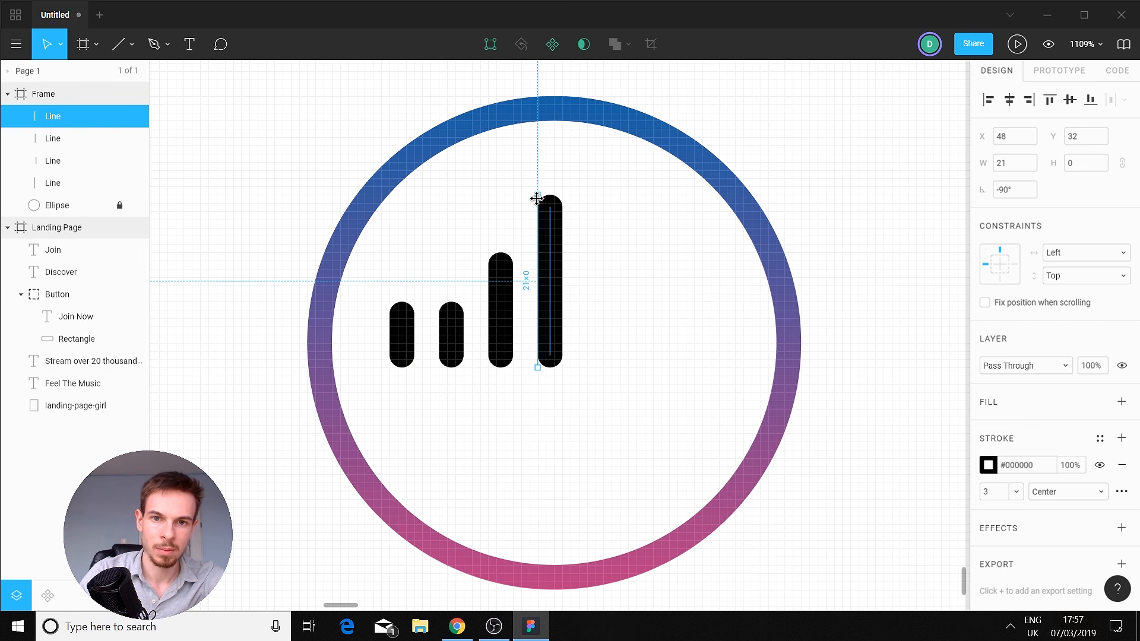
Mirror the bar pattern on the right with copies: a 21 px bar, a 14 px bar at X 61, and 8 px bars at X 67 and X 72.
drag(559, 293, 603, 290)
drag(516, 239, 474, 362)
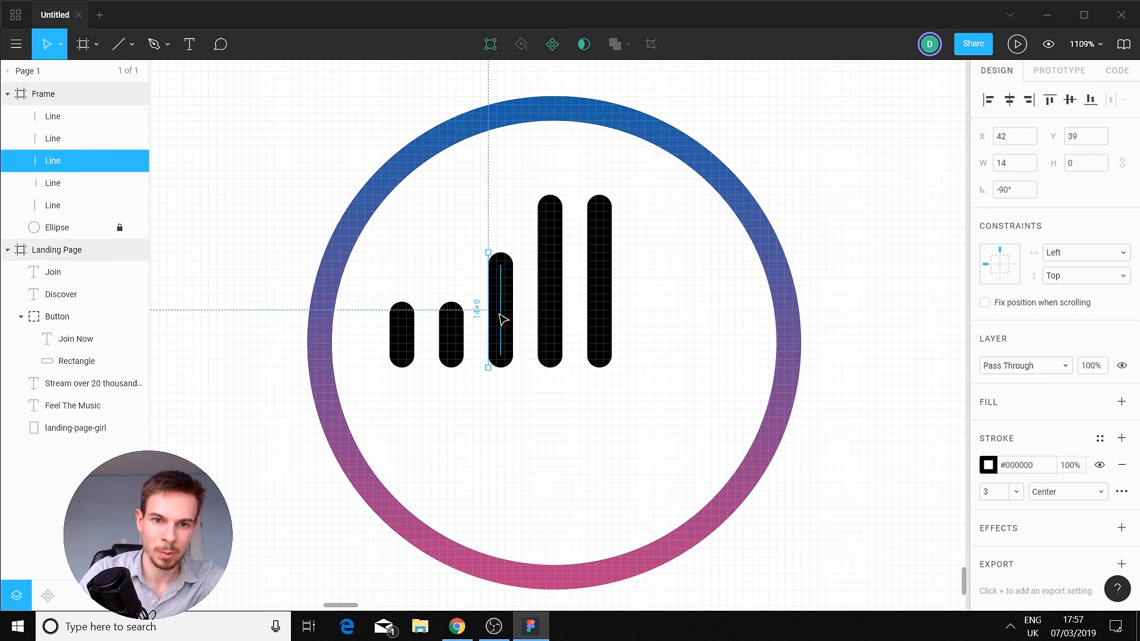
drag(504, 320, 663, 315)
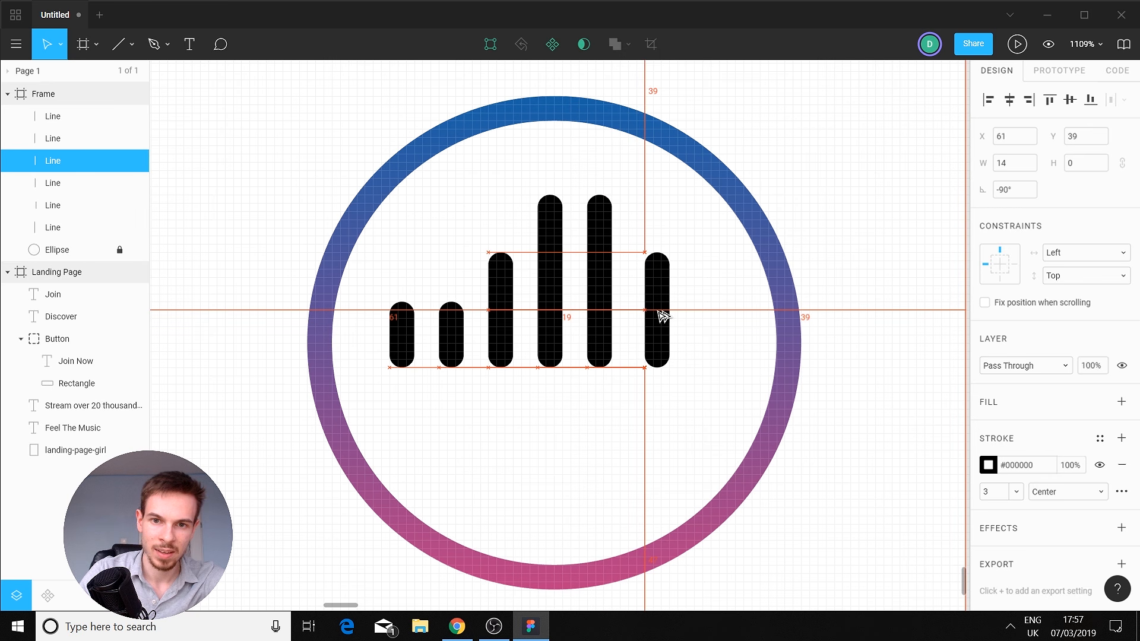
click(465, 362)
drag(462, 402, 433, 292)
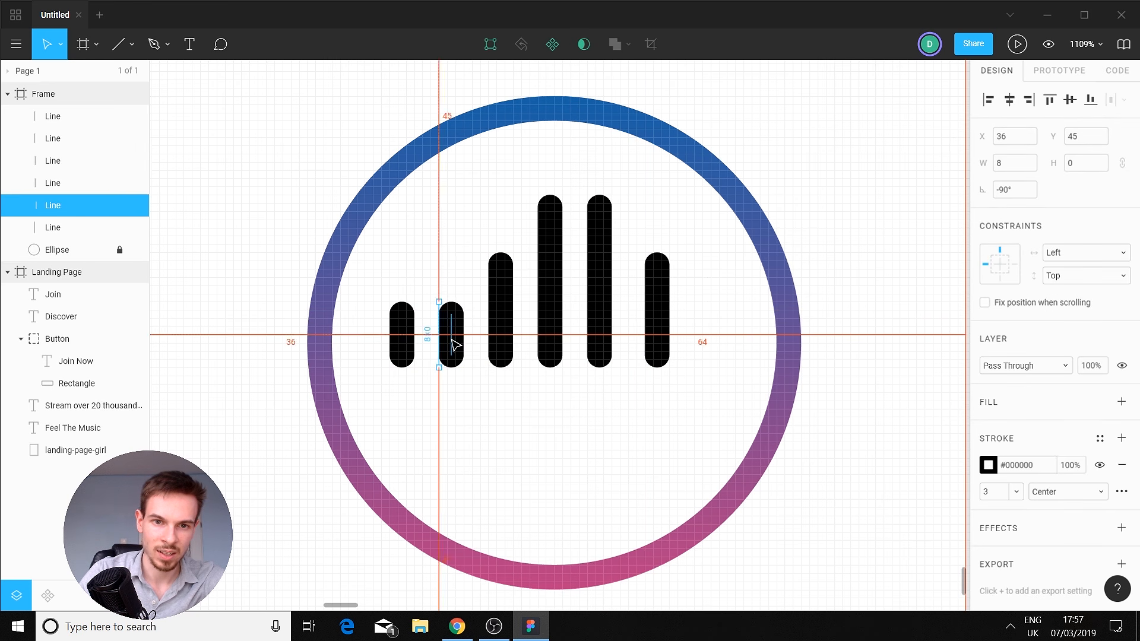
drag(450, 338, 706, 324)
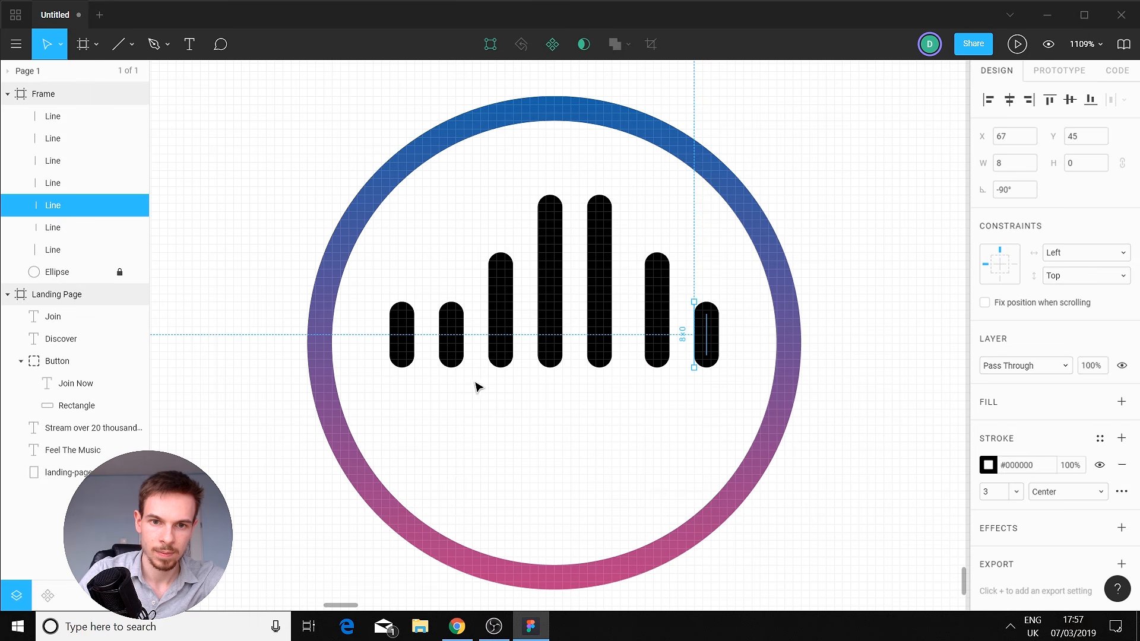
drag(475, 386, 757, 336)
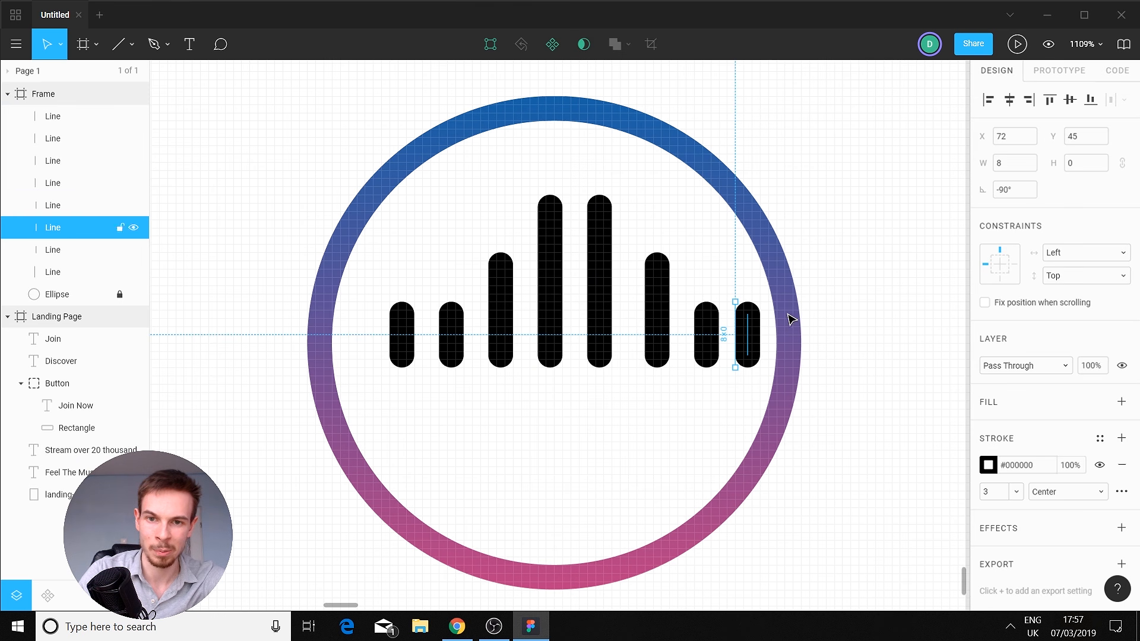
click(727, 389)
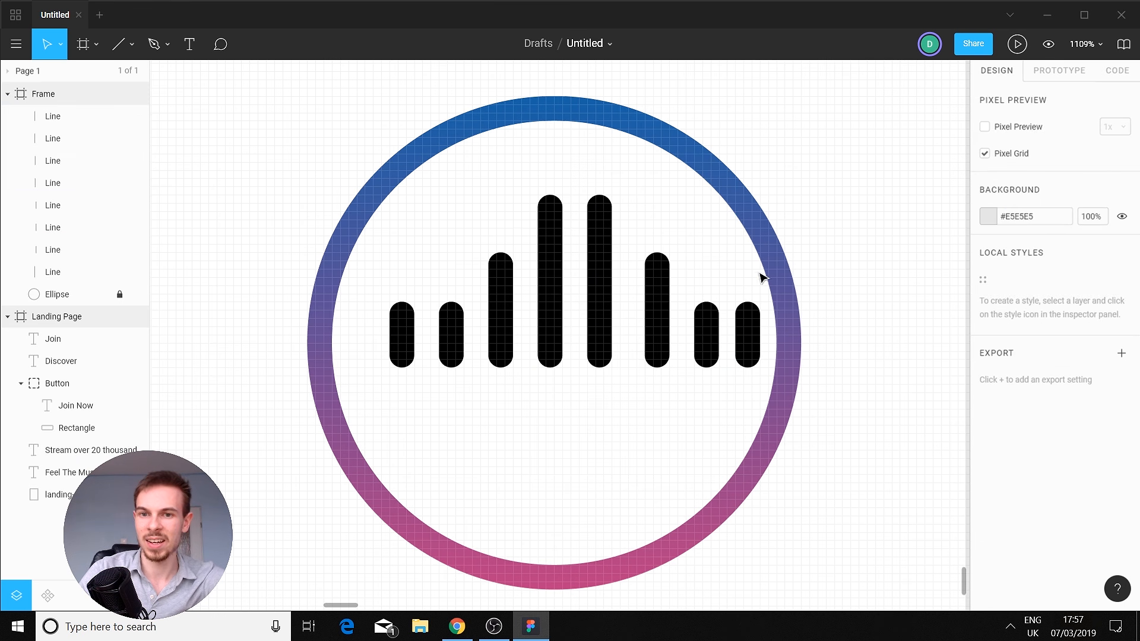
Move all eight bars down toward the middle of the circle and align them on their vertical centres.
drag(755, 269, 368, 414)
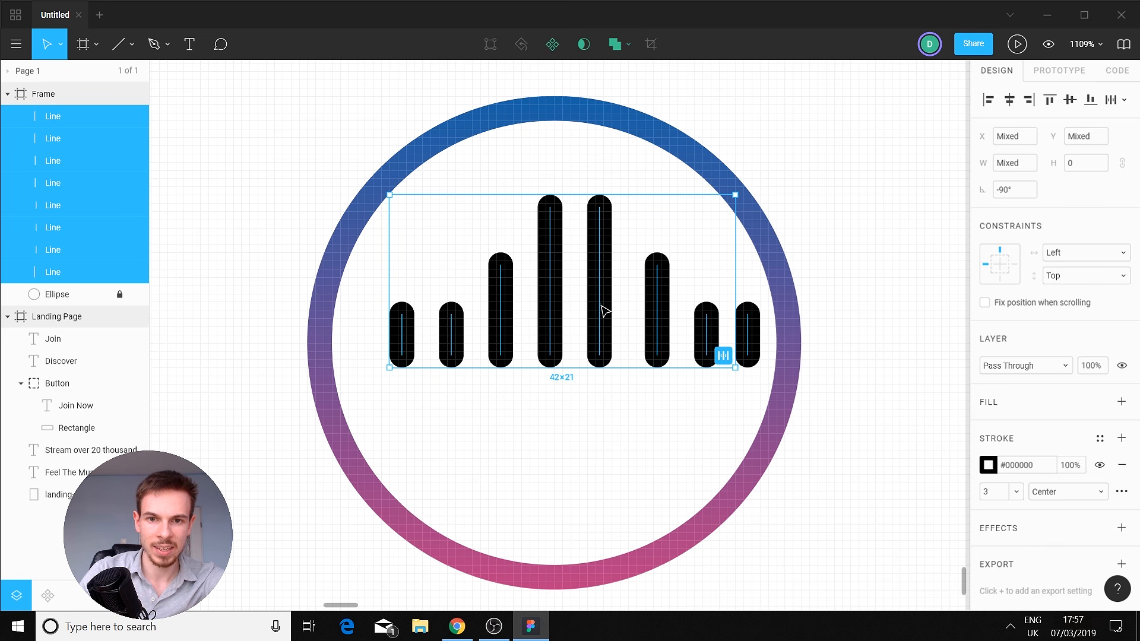
drag(604, 309, 597, 378)
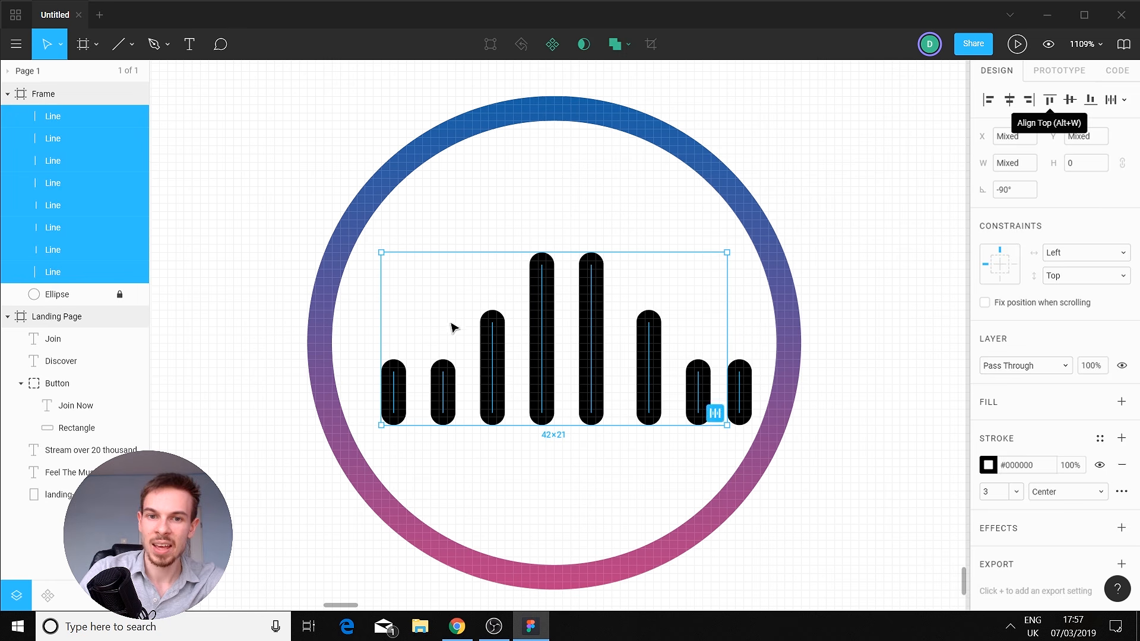
click(476, 241)
drag(378, 297, 770, 428)
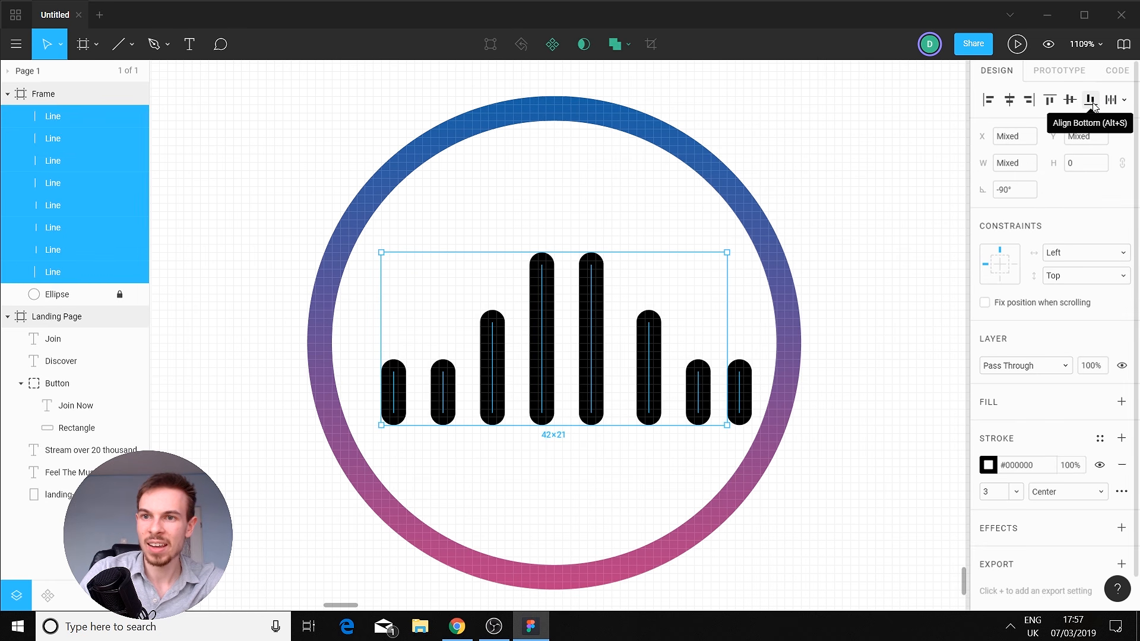
click(1070, 101)
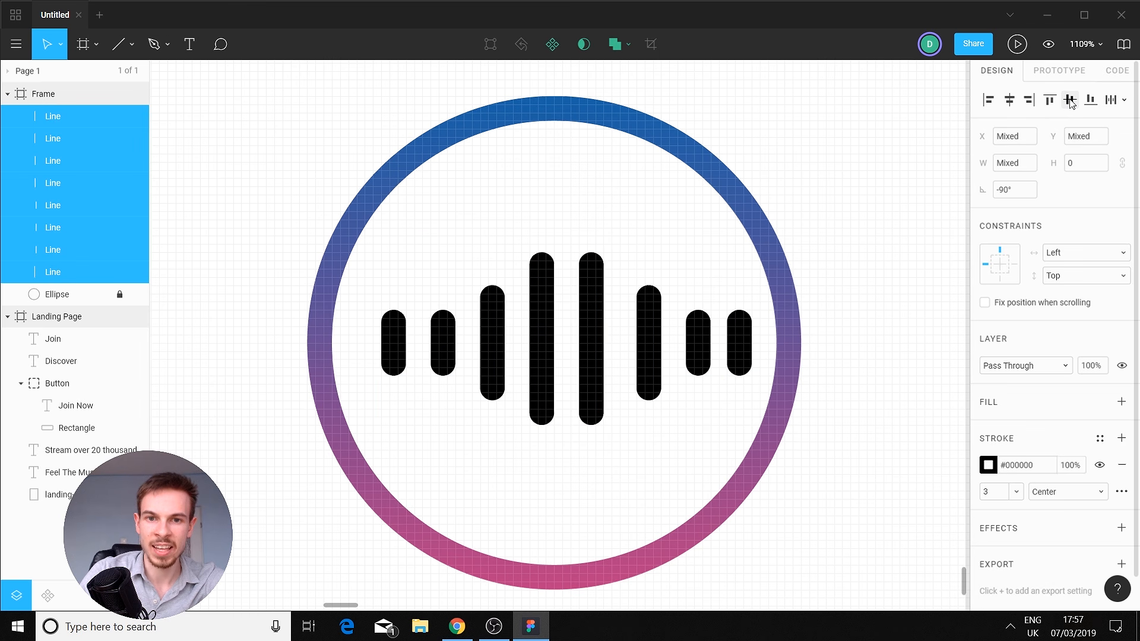
click(892, 370)
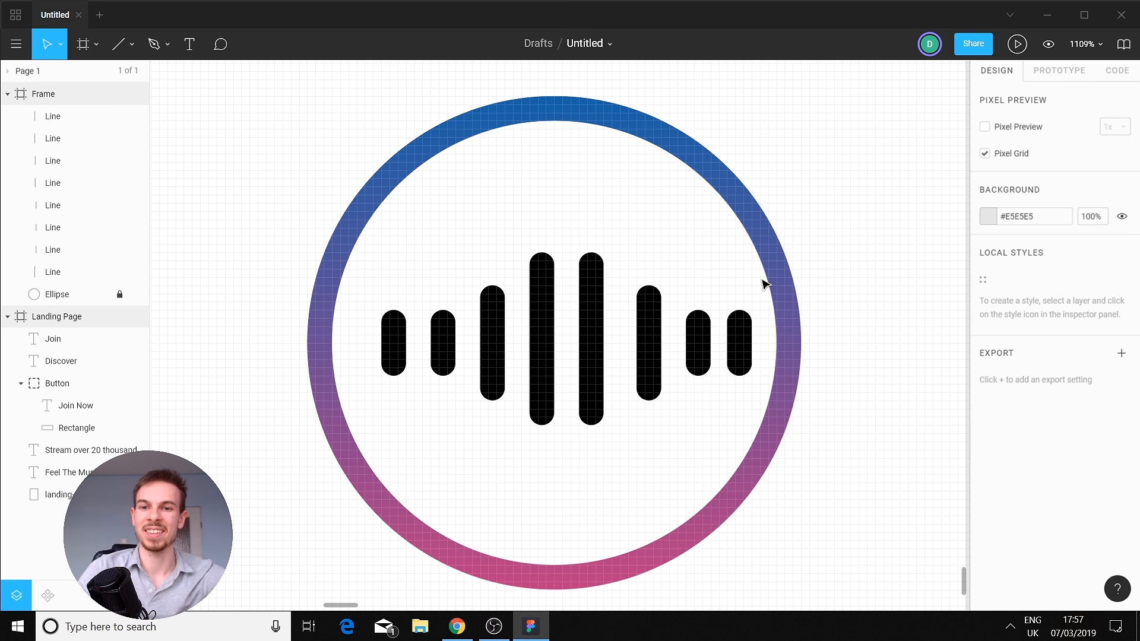
Shift the whole set of eight bars about 1 px to the left inside the circle.
drag(762, 276, 415, 428)
drag(603, 337, 590, 337)
click(863, 444)
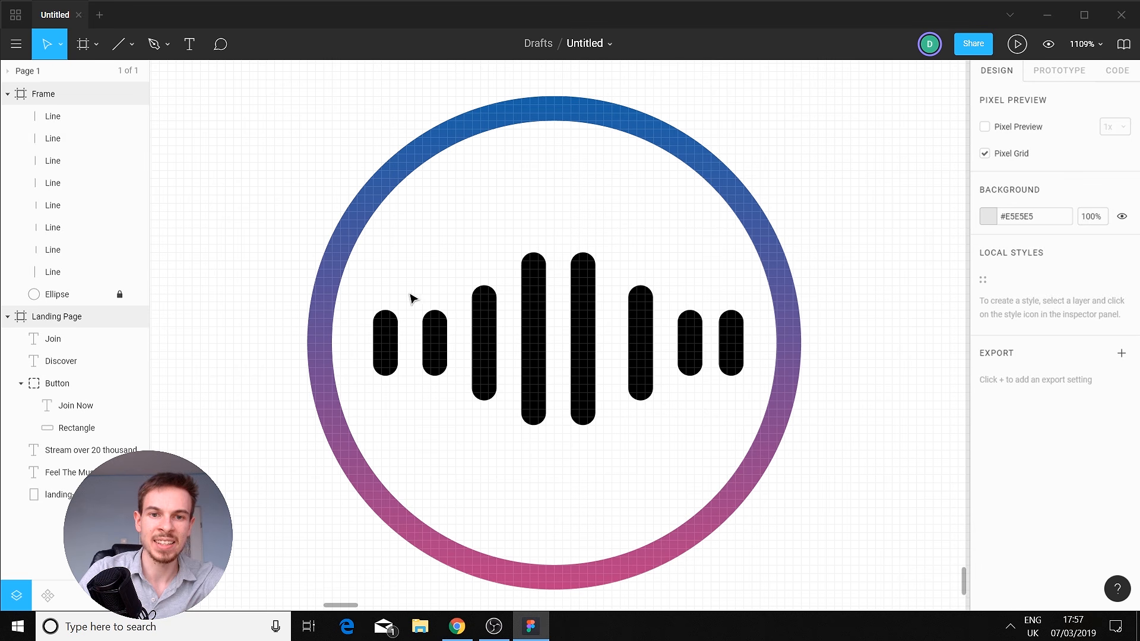
Group all eight bars inside the circle into one object.
drag(419, 254, 739, 396)
click(877, 465)
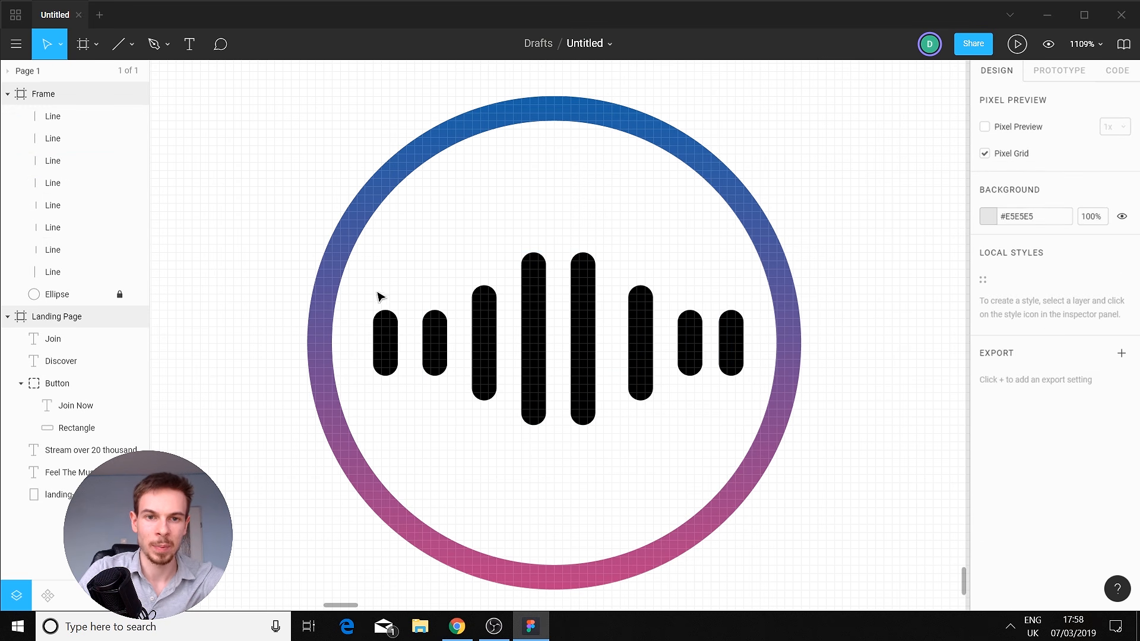
drag(371, 285, 745, 394)
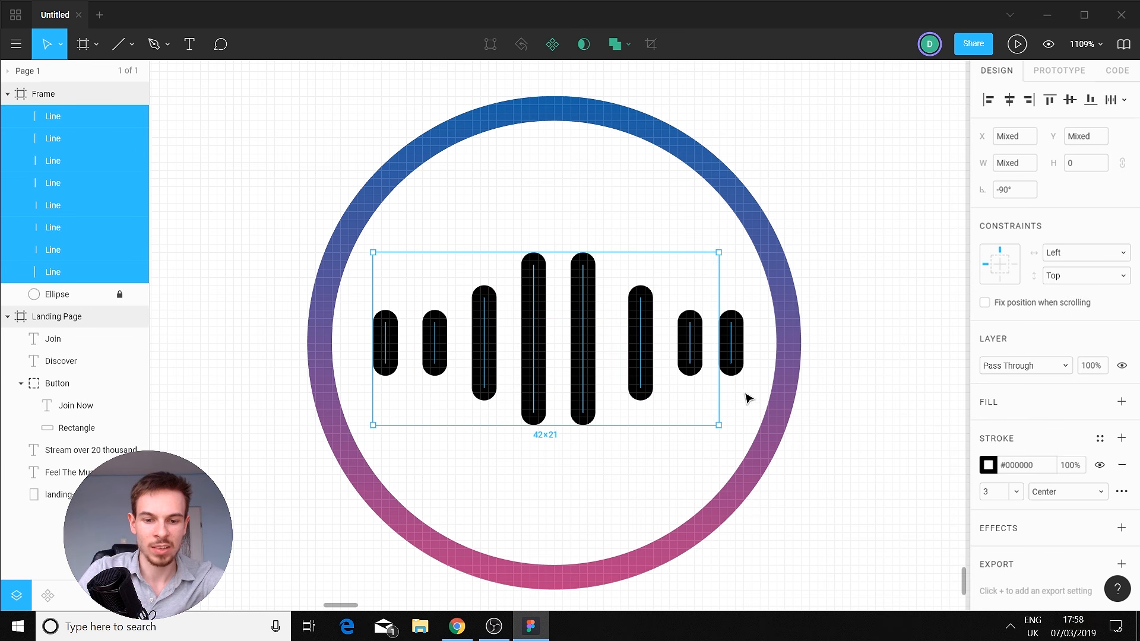
key(ctrl+g)
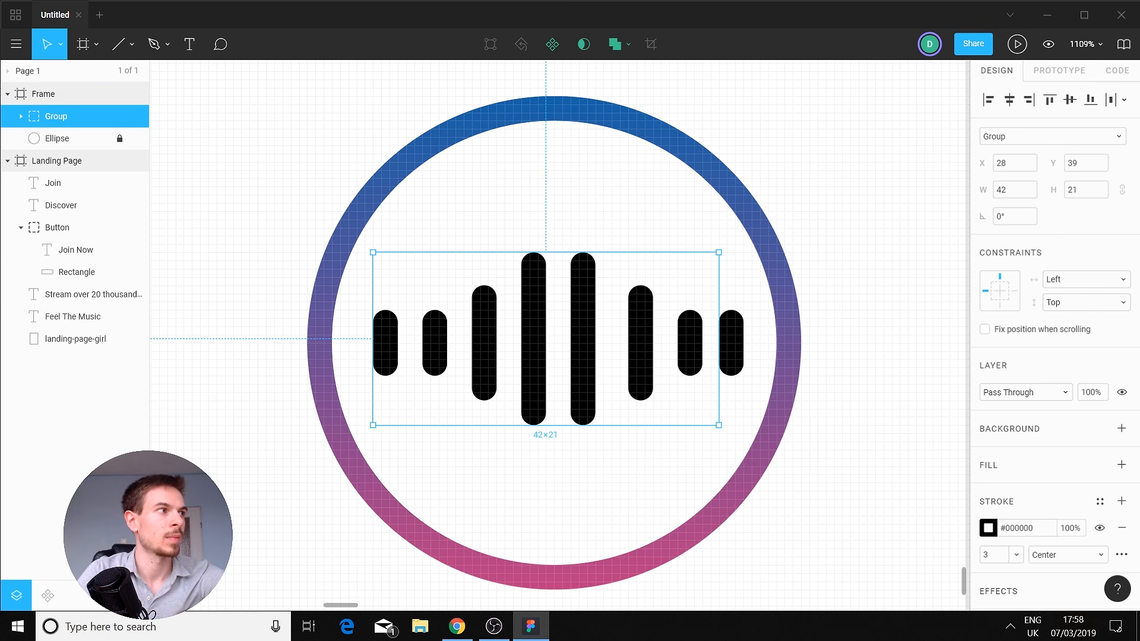
Draw a rectangle about 54 by 20 px across the bars inside the circle and move it down to Y 38.
key(alt+Tab)
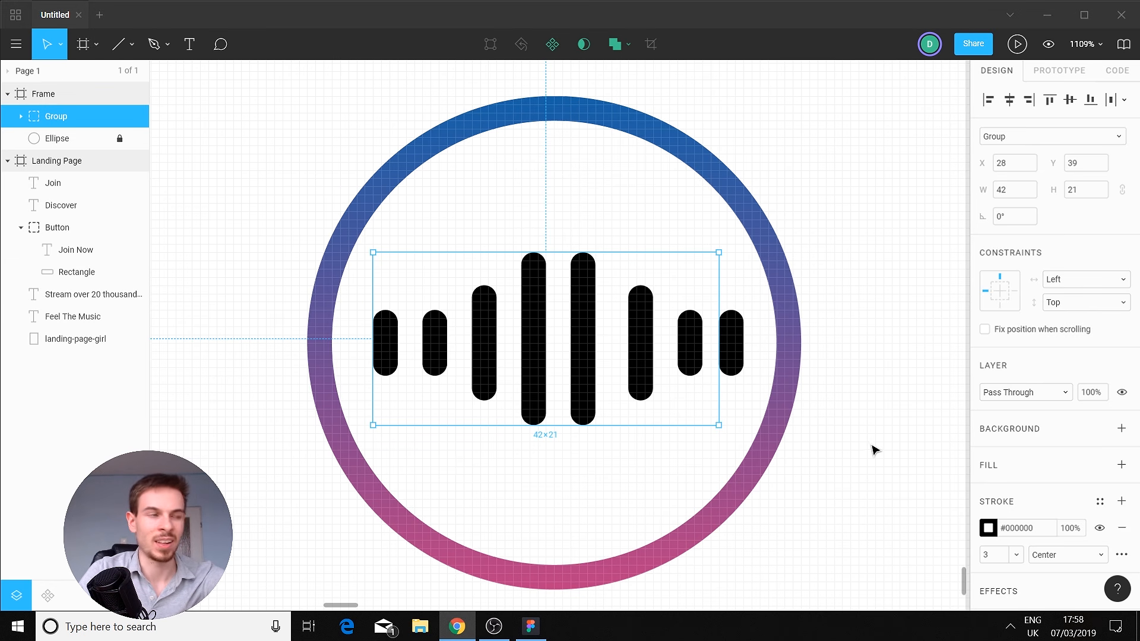
click(814, 419)
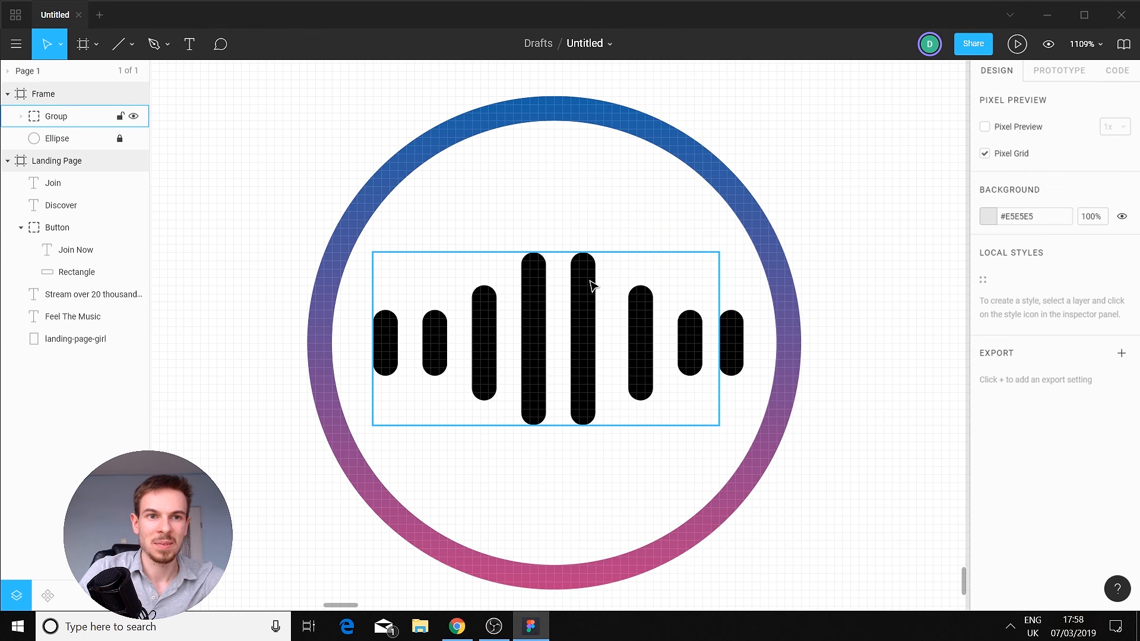
click(132, 44)
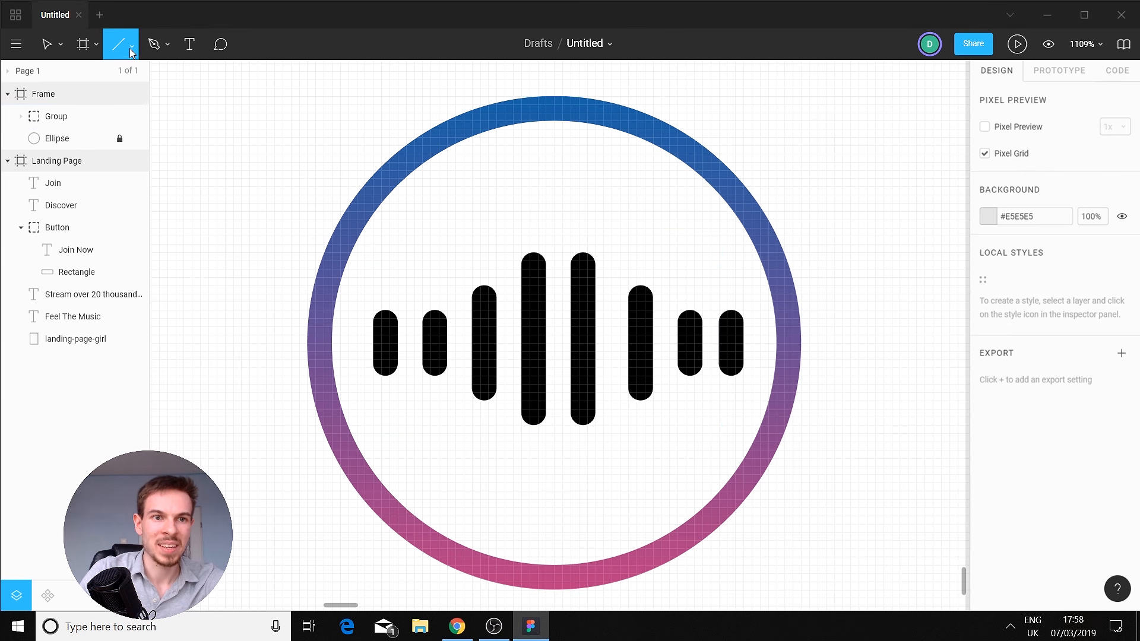
click(122, 79)
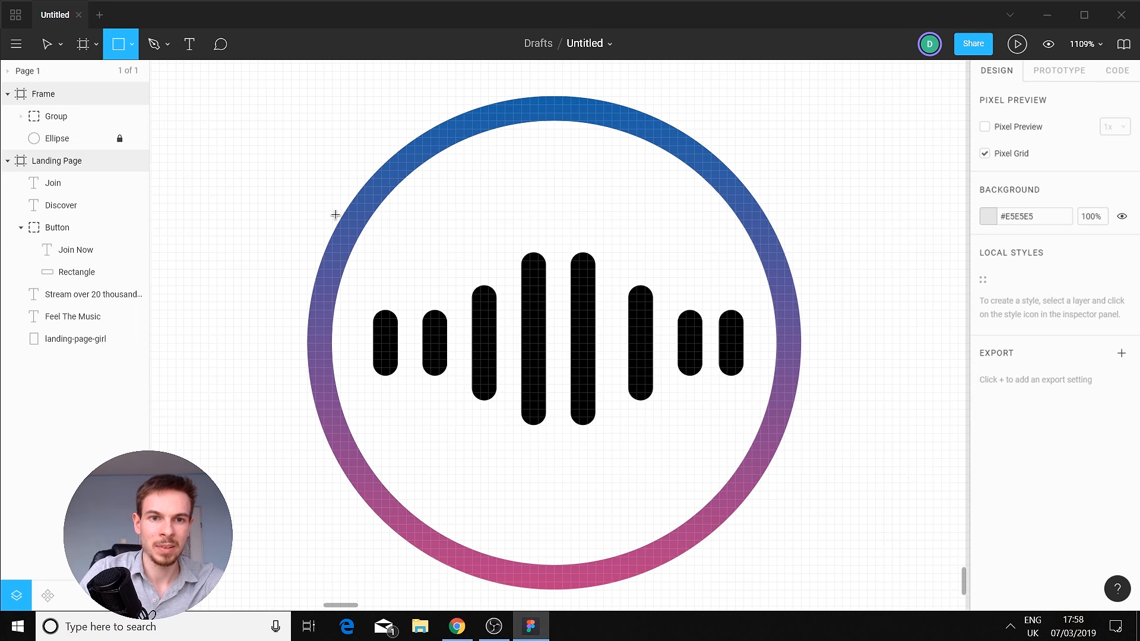
drag(334, 218, 771, 382)
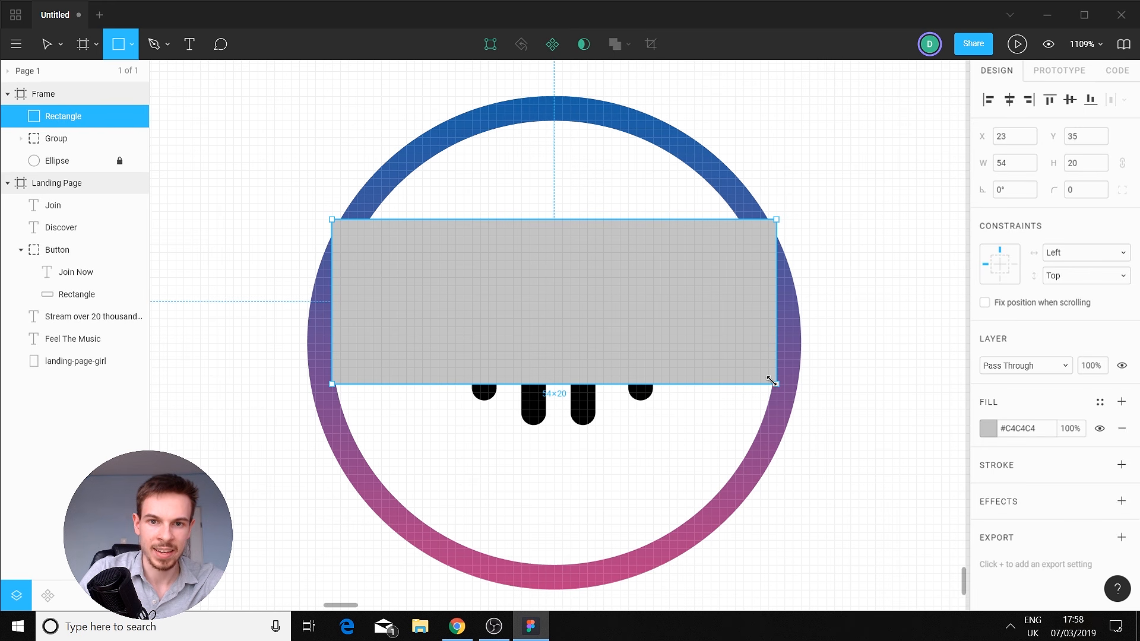
mouse_move(610, 311)
mouse_down()
mouse_move(617, 368)
mouse_move(606, 322)
mouse_move(613, 346)
mouse_move(611, 334)
mouse_up()
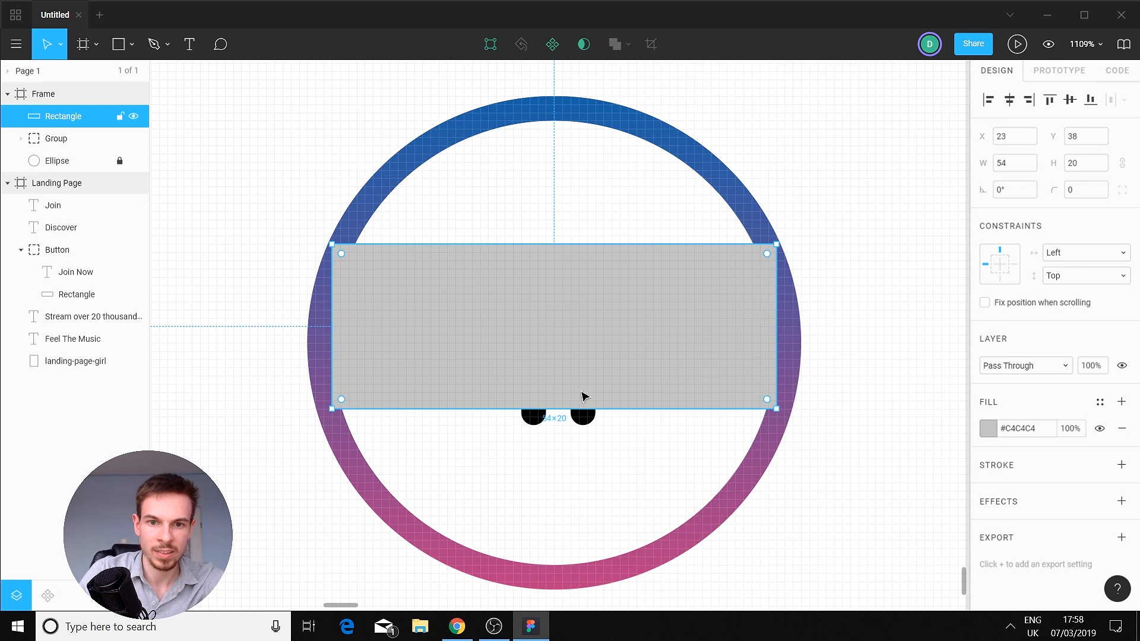
Set the rectangle's fill opacity to 50% and extend its lower edge to a height of 23 px, covering all bars.
click(1076, 429)
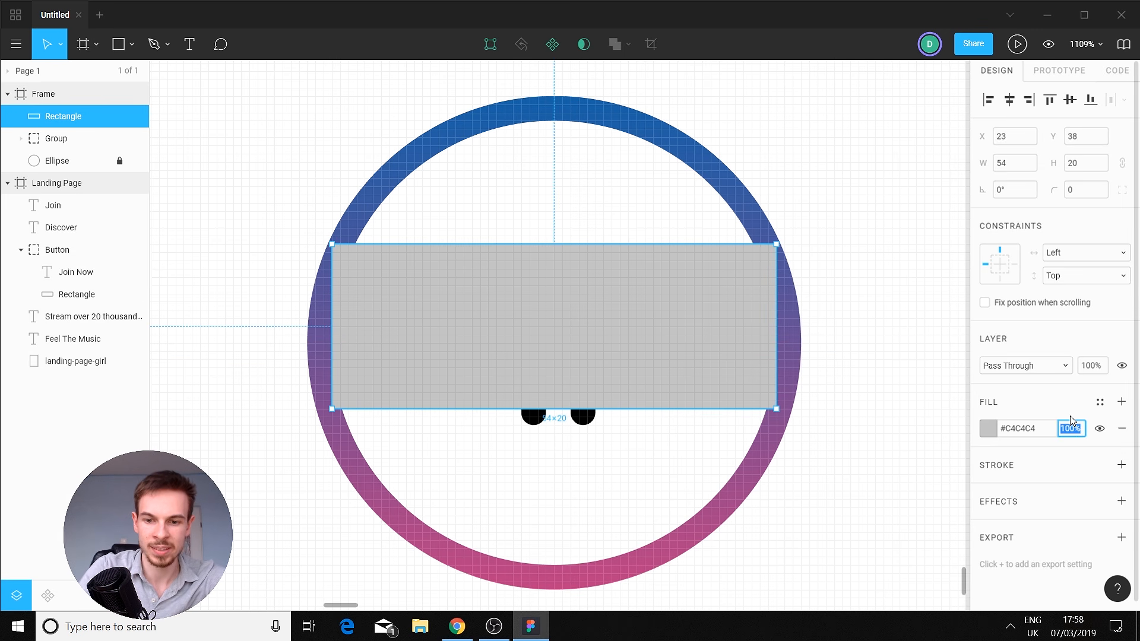
text(50)
key(Return)
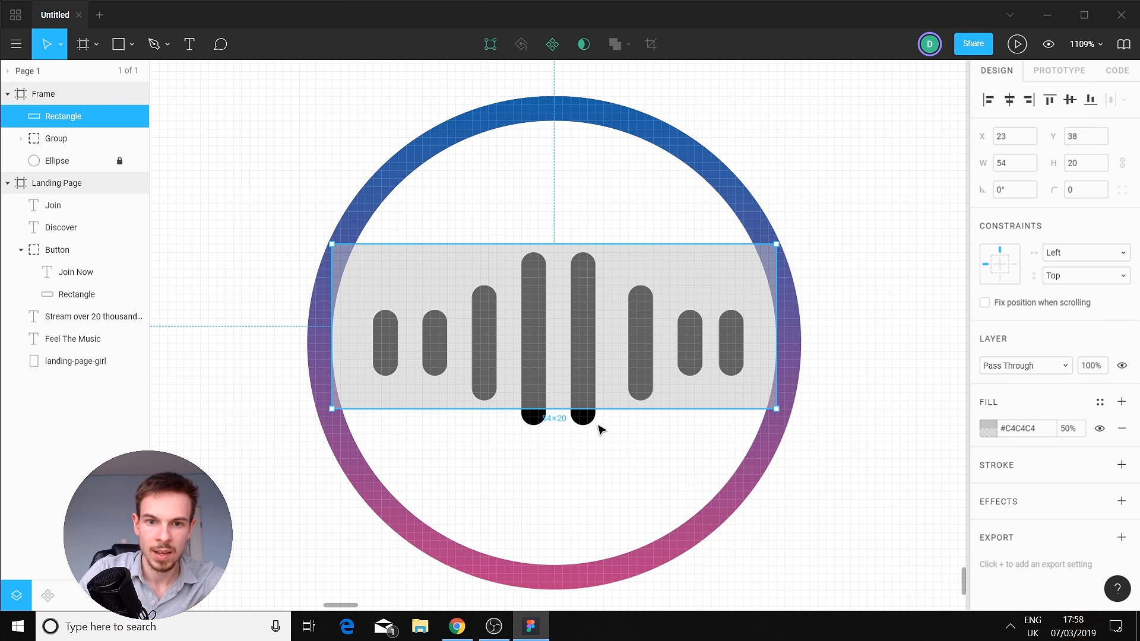
drag(564, 409, 566, 433)
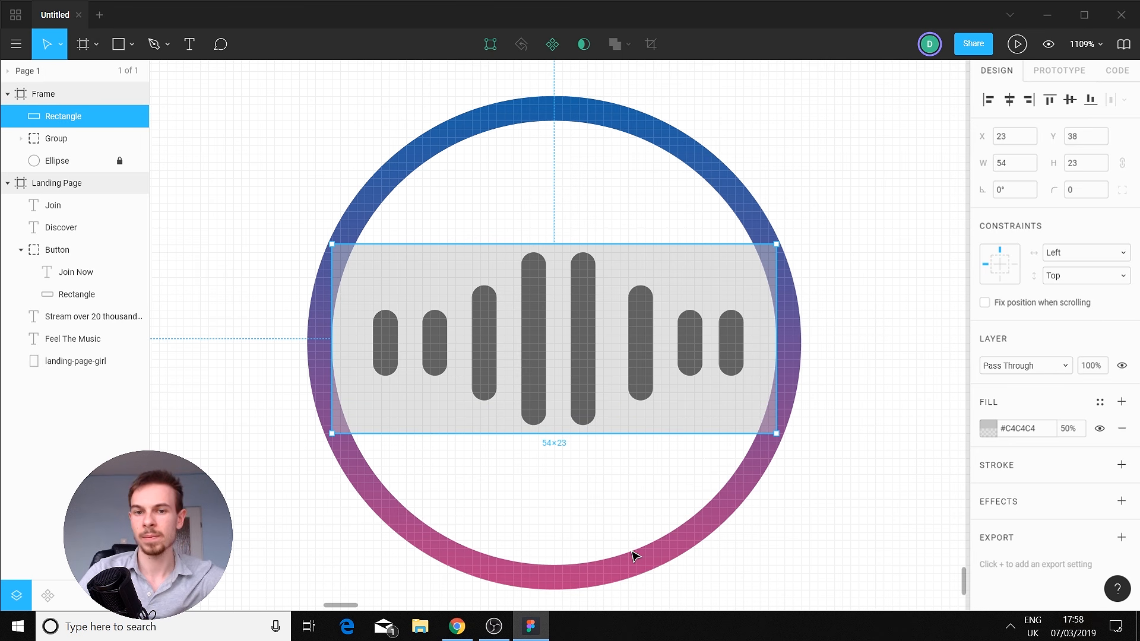
Set the rectangle's fill opacity back to 100%.
click(988, 428)
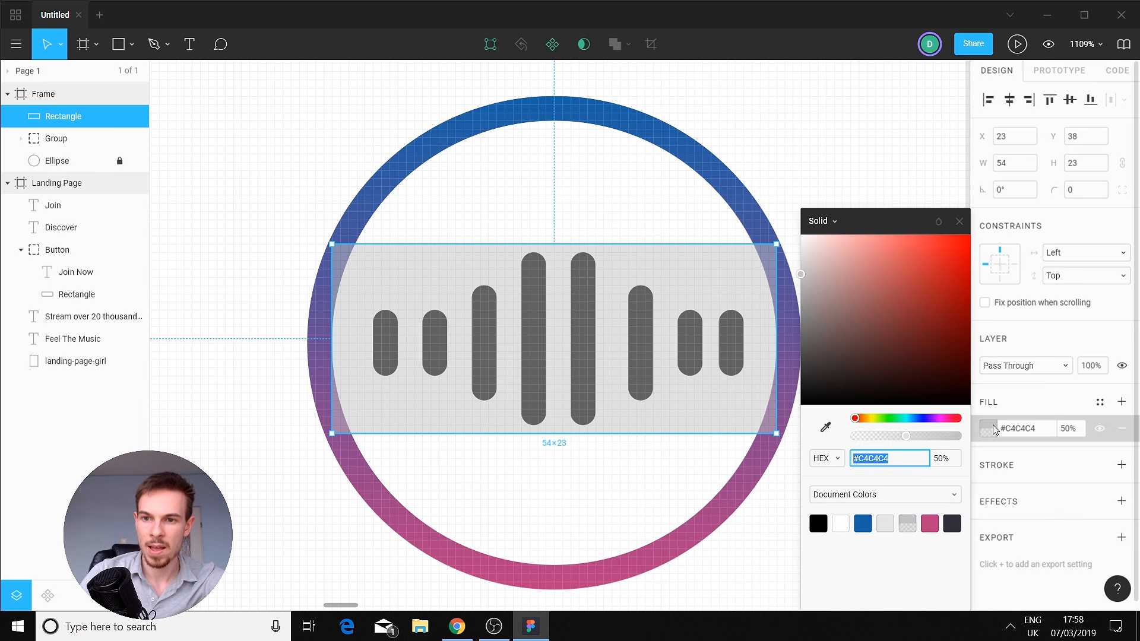
click(1068, 428)
text(100)
key(Return)
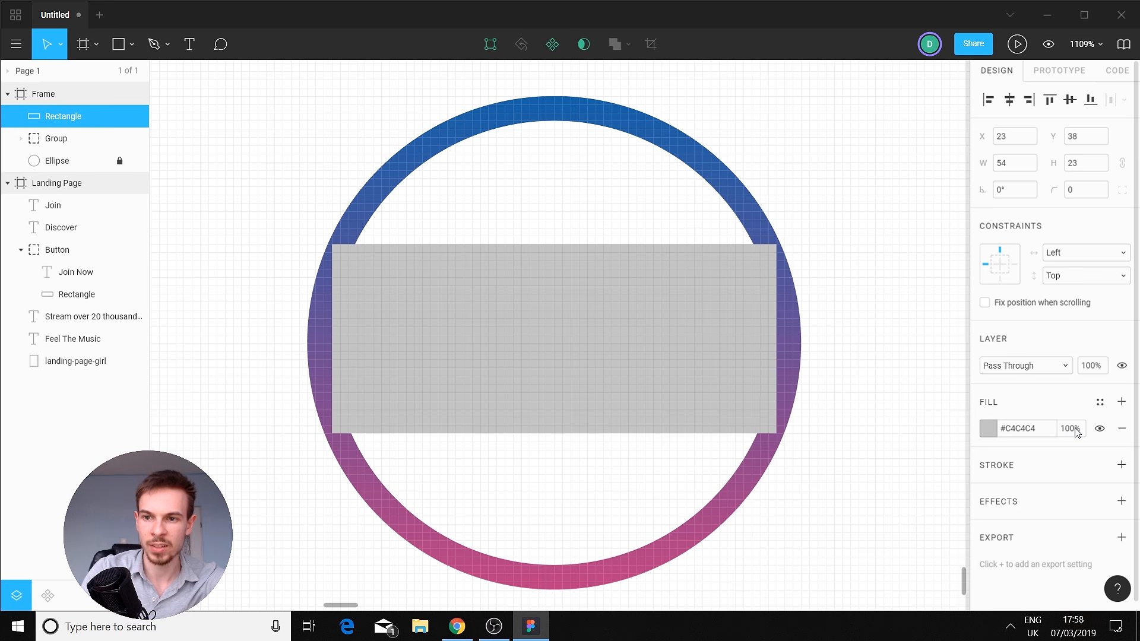
Give the rectangle a linear gradient fill from blue #1762A7 to pink #BC3A80, with the end stop at 100% opacity.
click(990, 432)
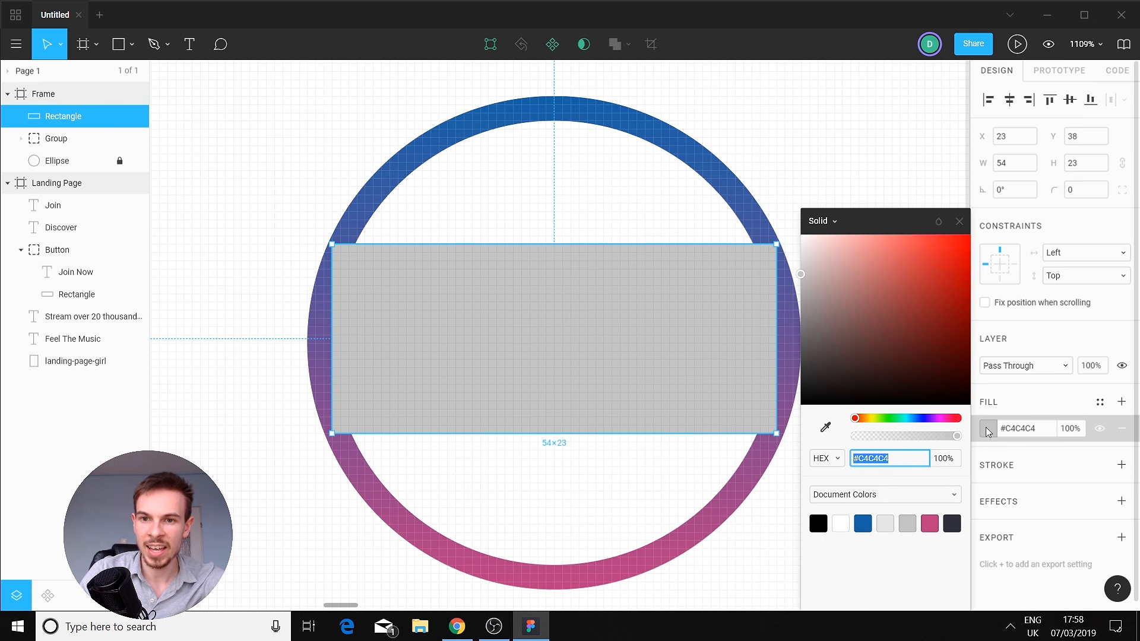
click(833, 219)
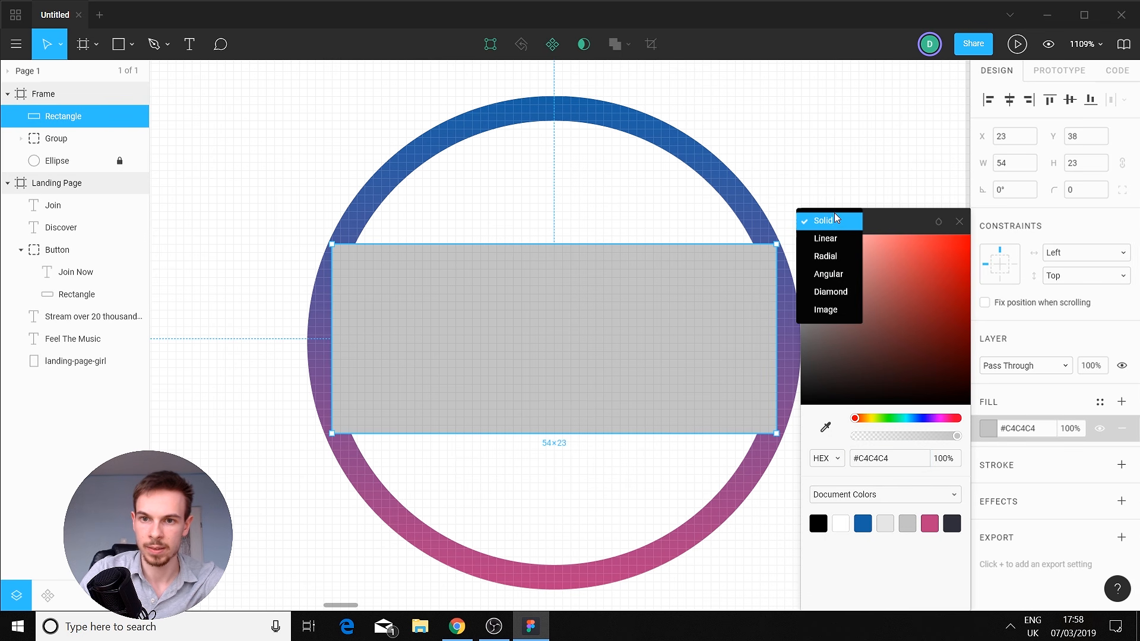
click(837, 239)
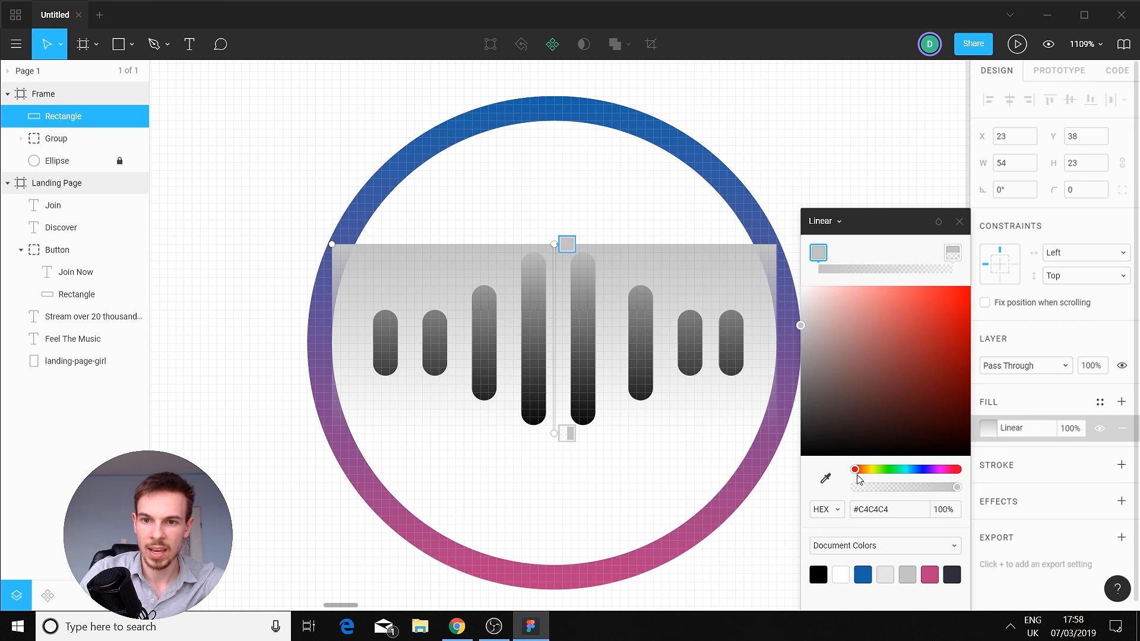
click(871, 566)
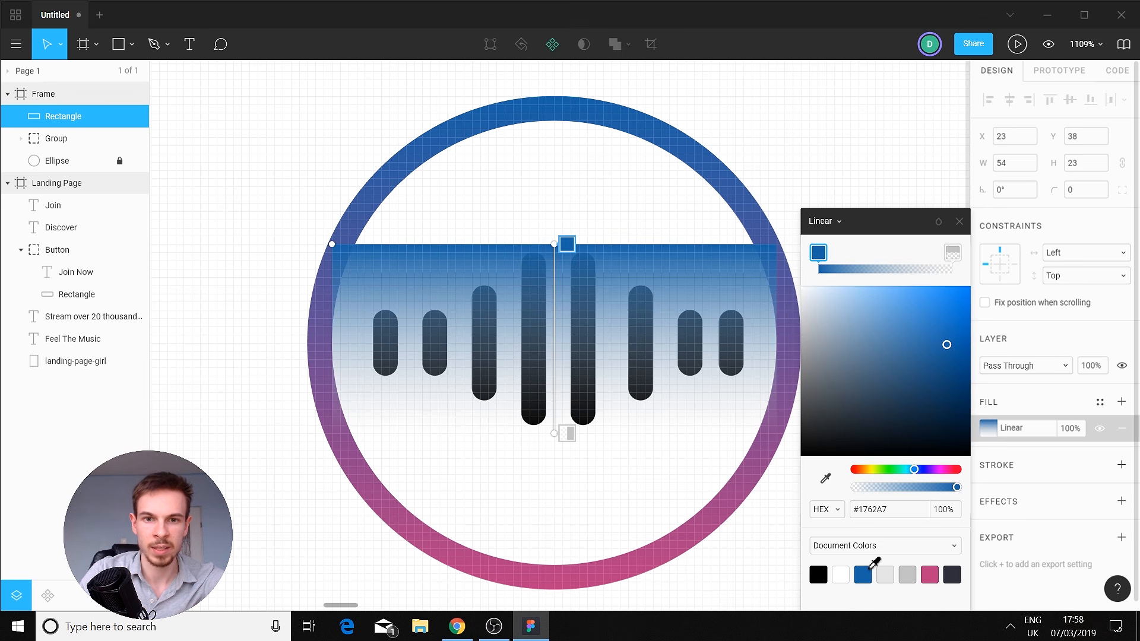
click(952, 252)
click(948, 510)
text(100)
key(Return)
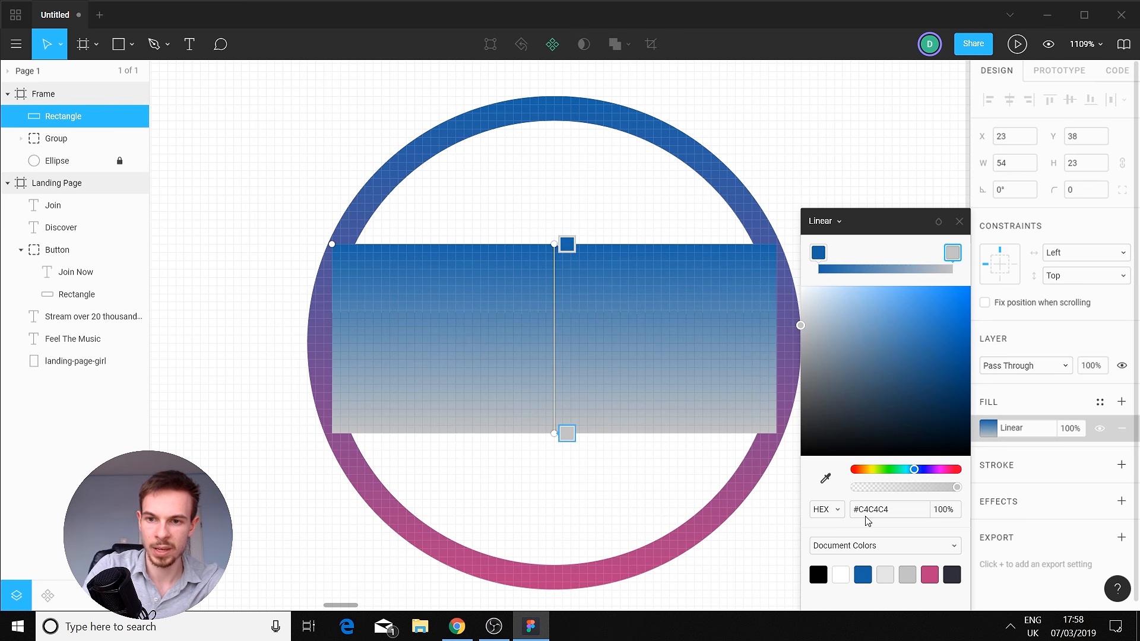
click(932, 573)
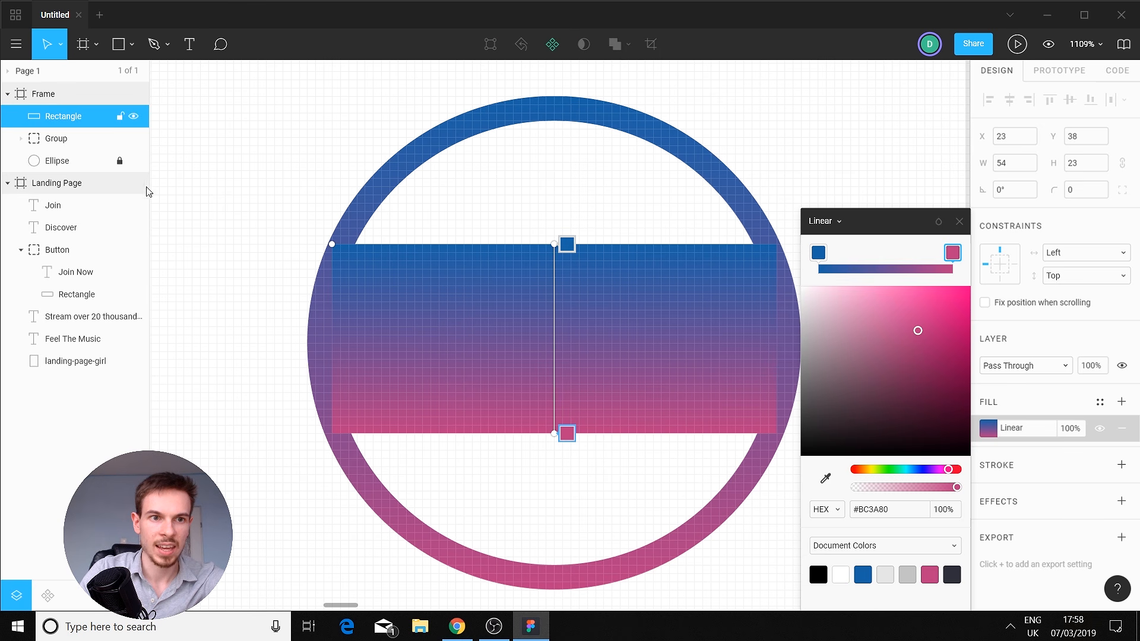
Try using the bar group as a mask for the gradient rectangle and undo it.
click(74, 119)
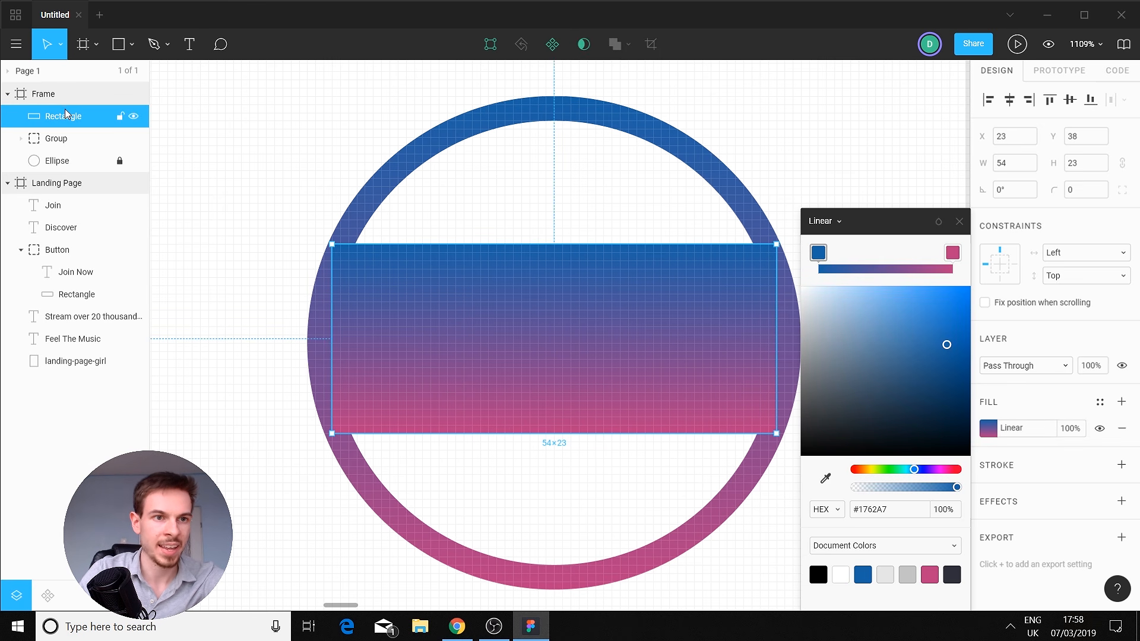
click(74, 139)
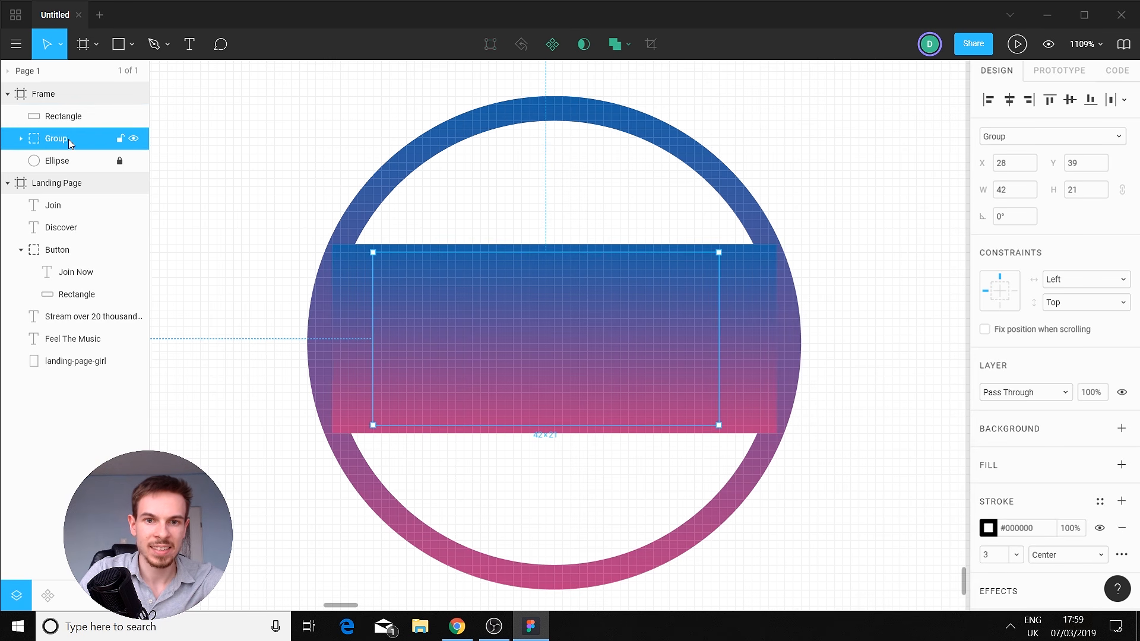
click(584, 44)
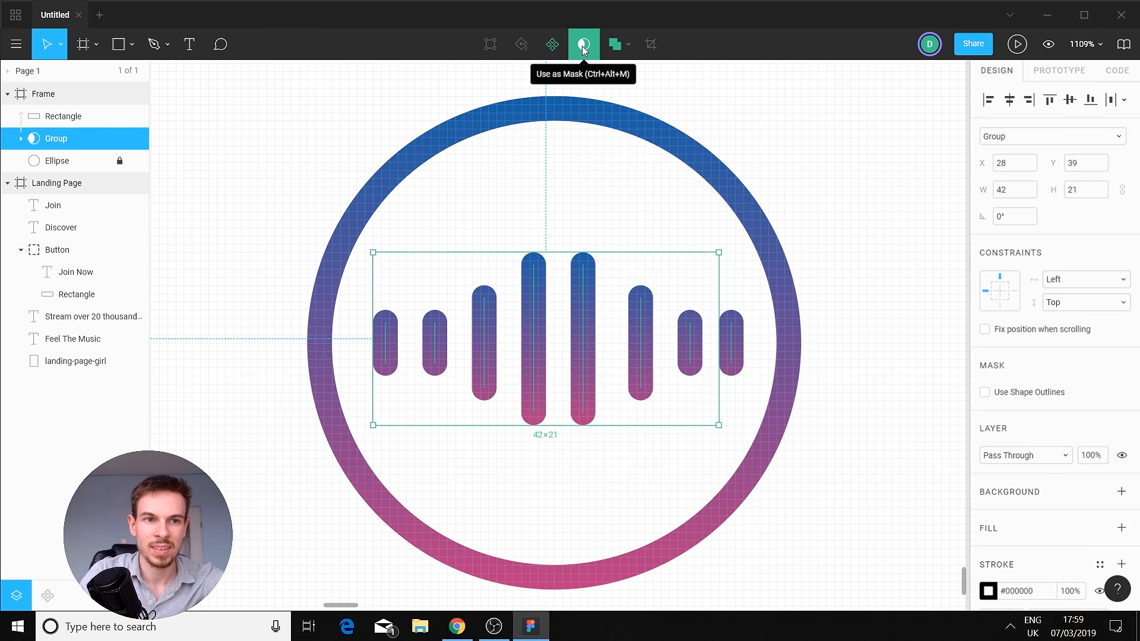
click(120, 117)
key(ctrl+z)
key(ctrl+z)
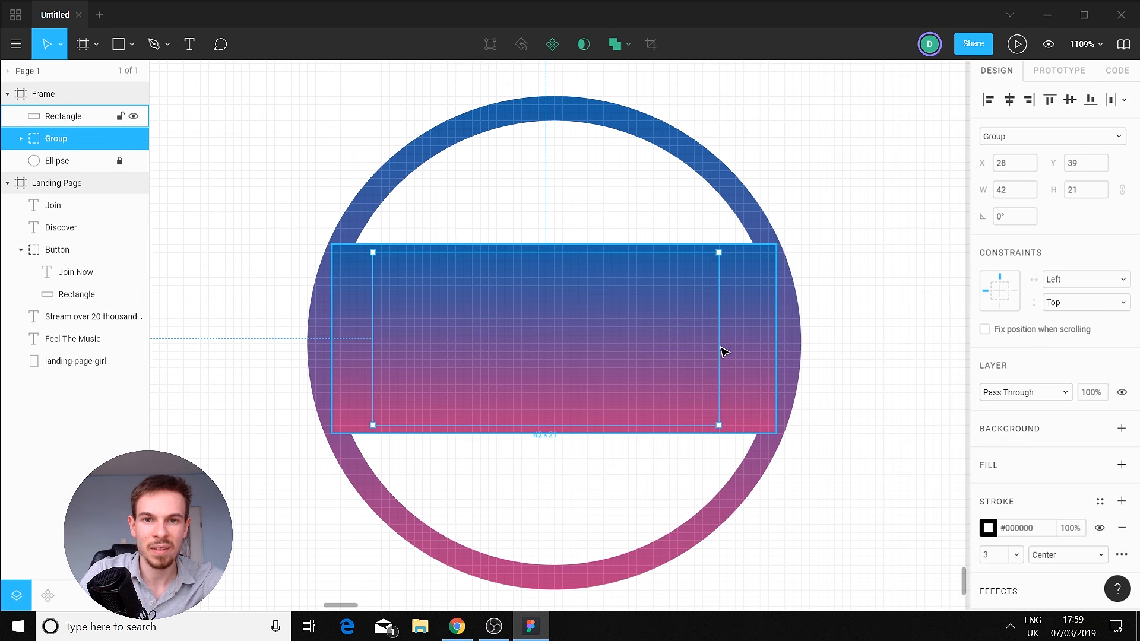
Use the group of eight bars beneath the gradient rectangle as its mask.
click(72, 116)
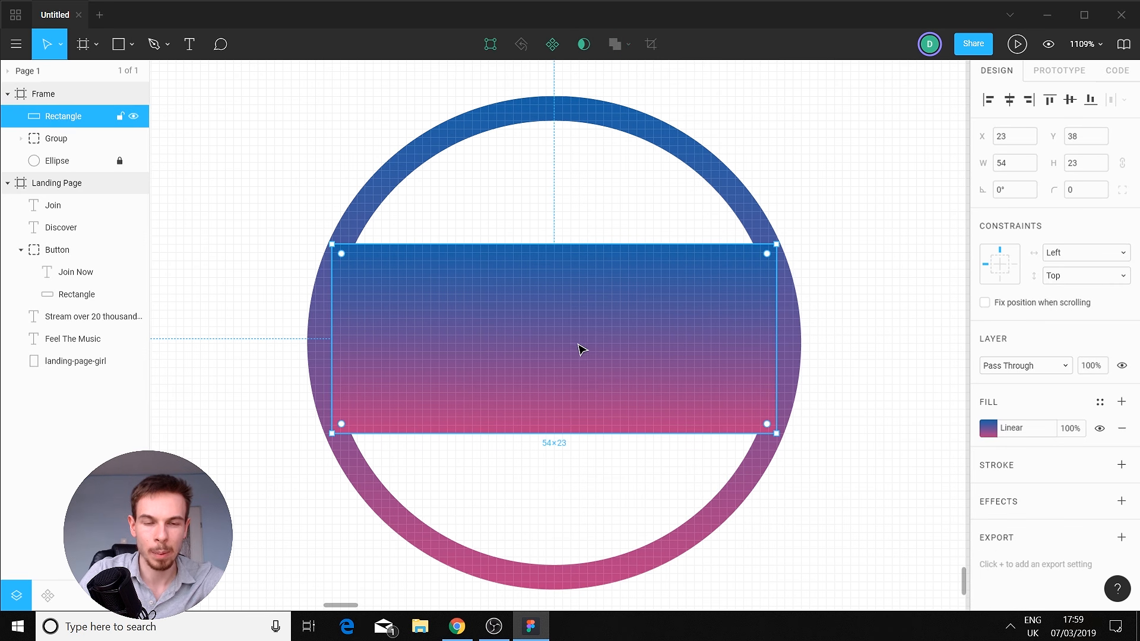
click(57, 140)
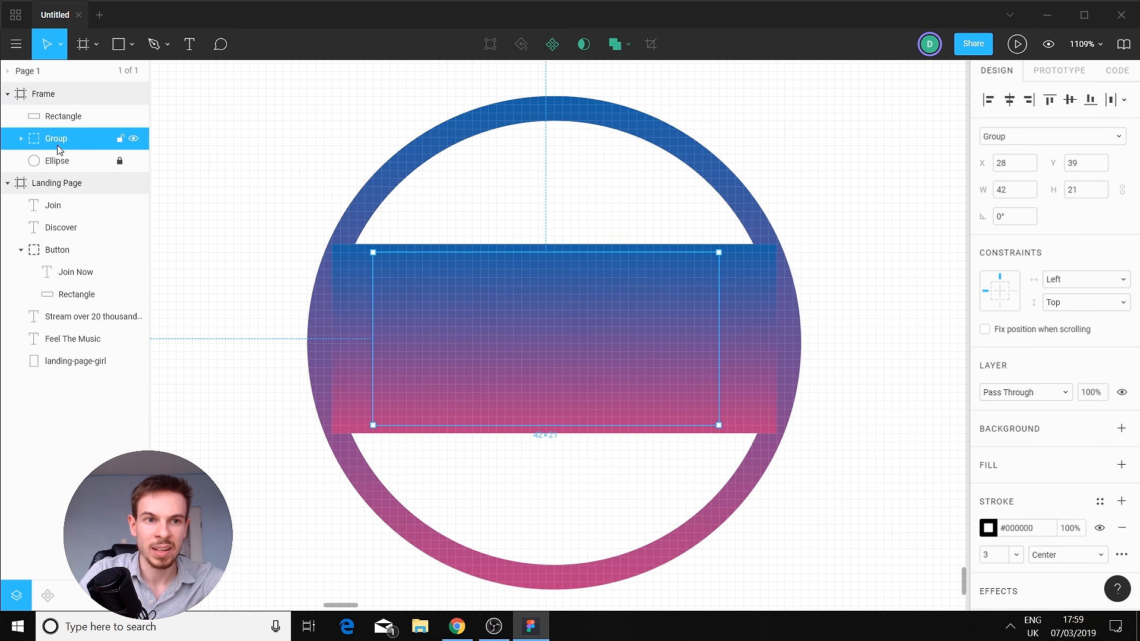
click(21, 139)
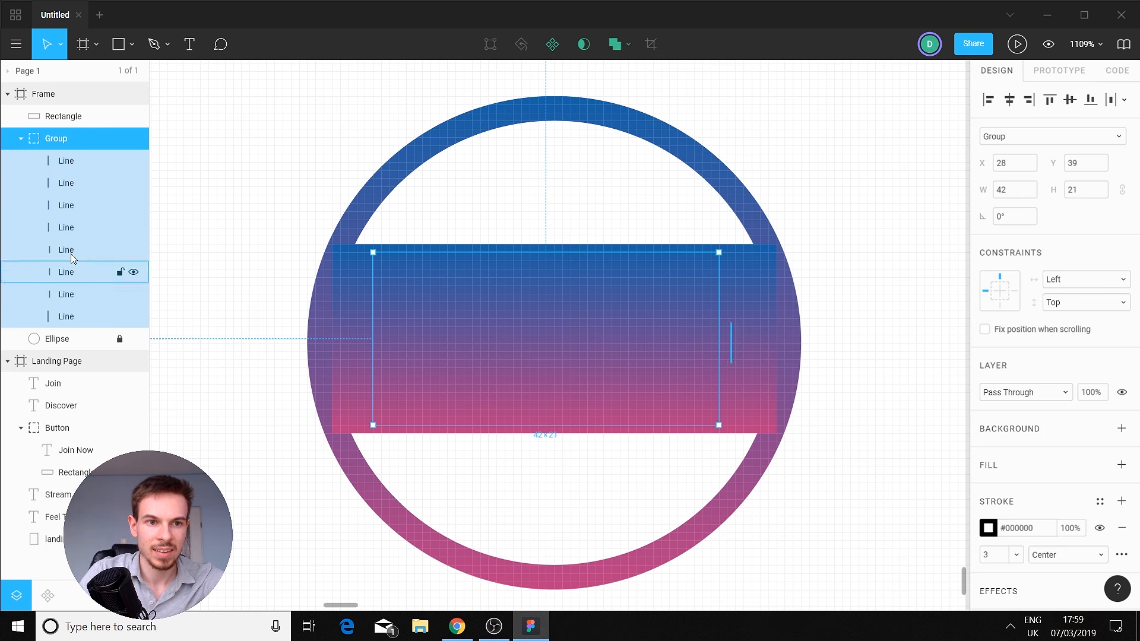
click(20, 139)
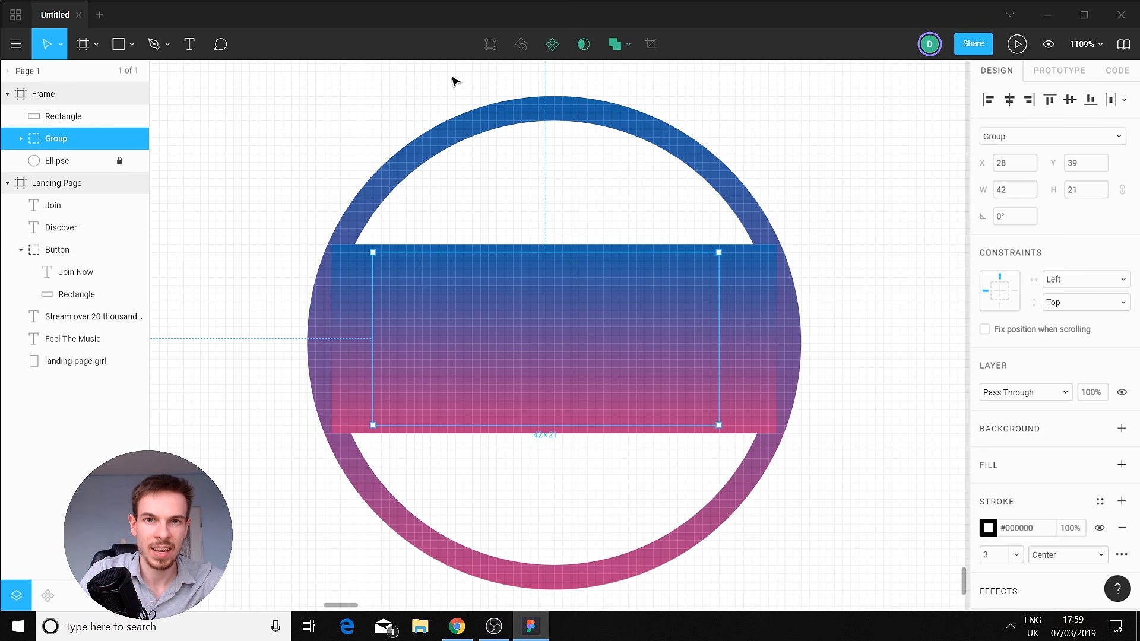
click(593, 46)
click(905, 419)
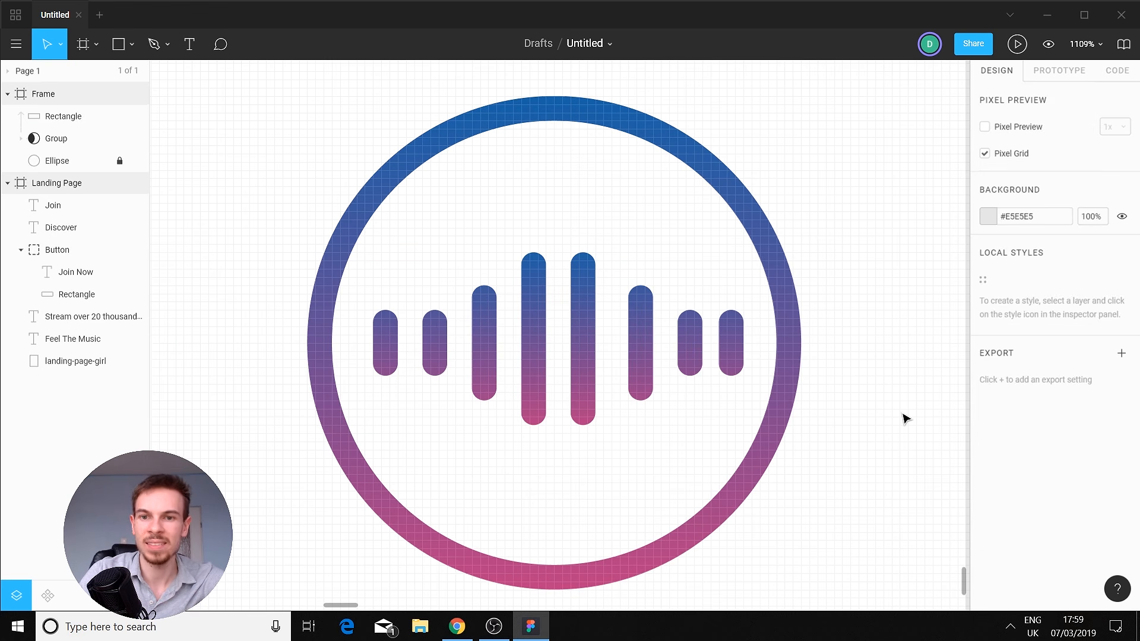
Group the gradient rectangle, the bar mask group and the circle together and name the group Logo.
scroll(884, 384, down, 5)
scroll(885, 384, up, 5)
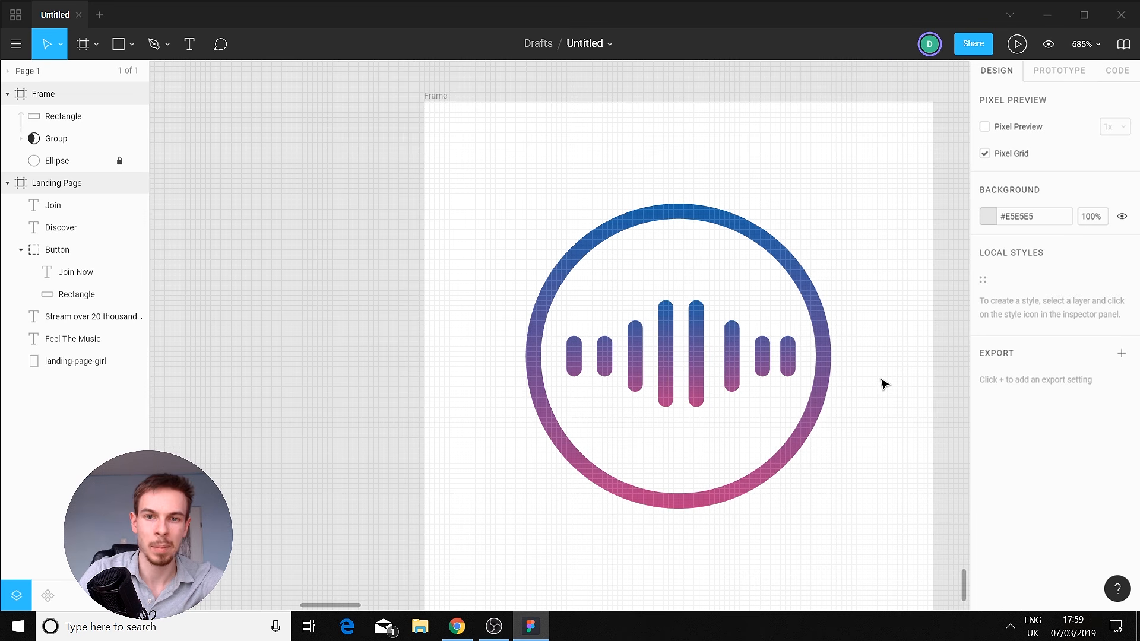
drag(862, 344, 785, 287)
click(717, 320)
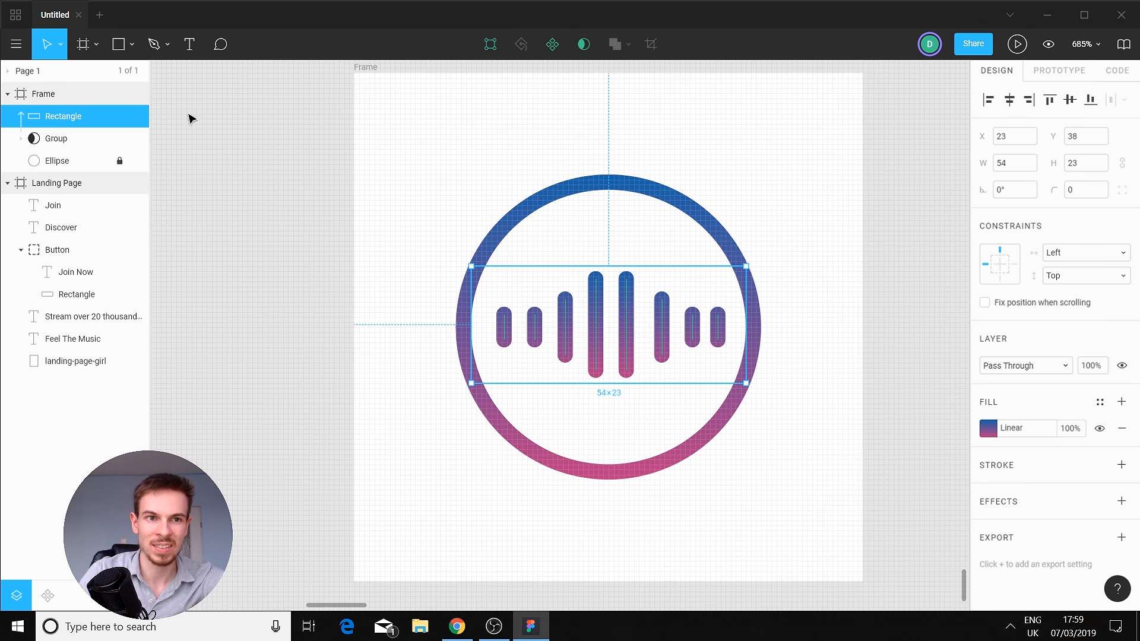
shift+click(62, 138)
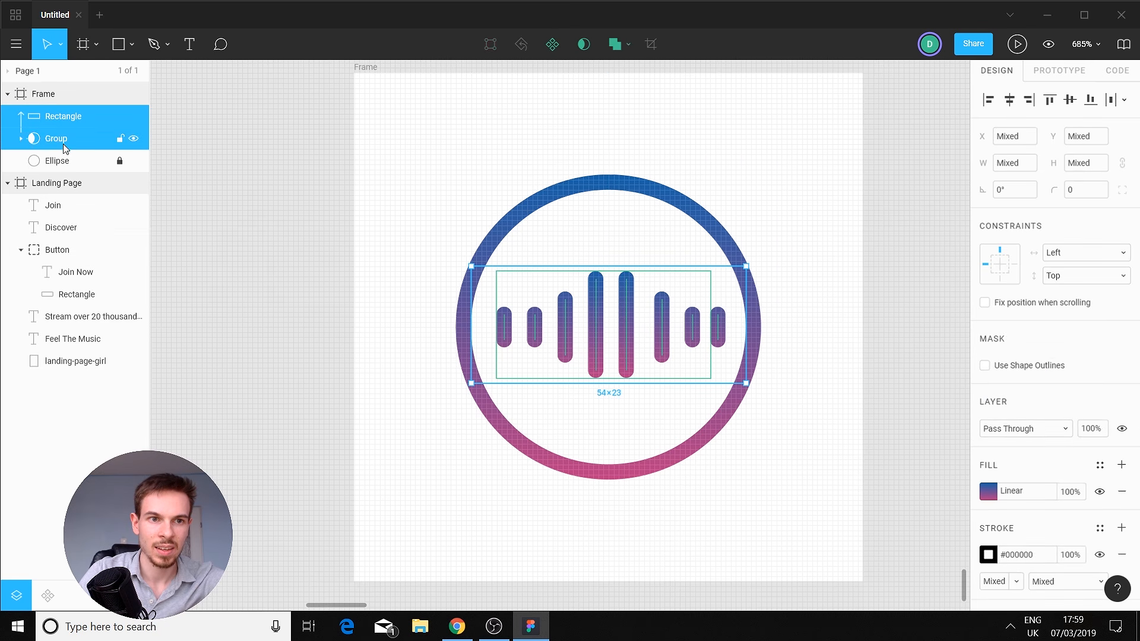
shift+click(63, 165)
key(ctrl+g)
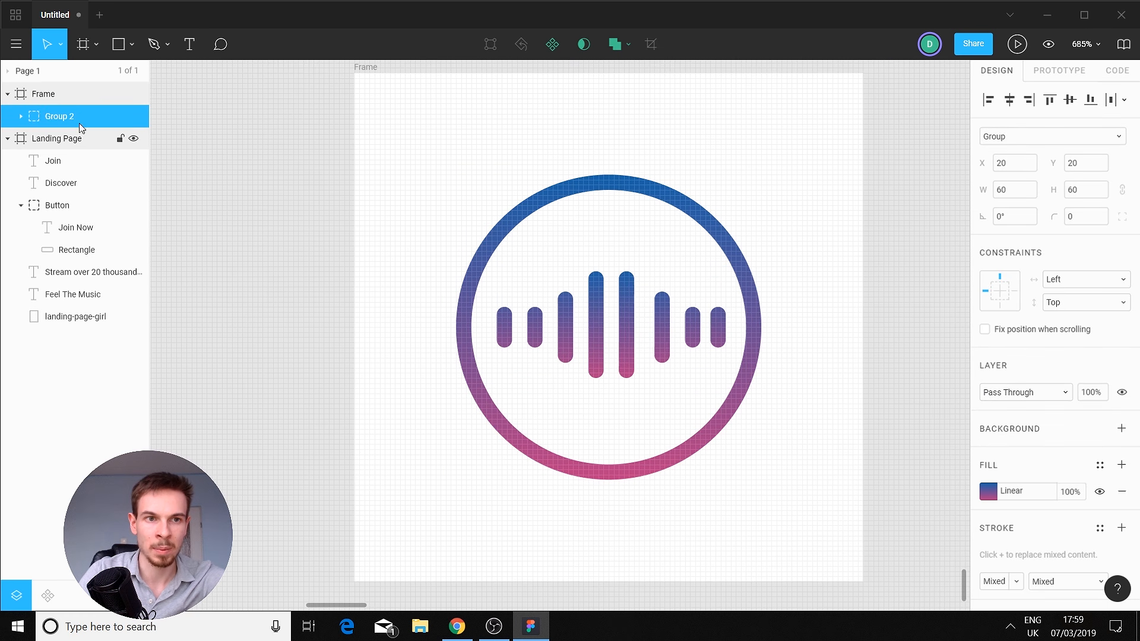
key(ctrl+r)
text(Logo)
key(Return)
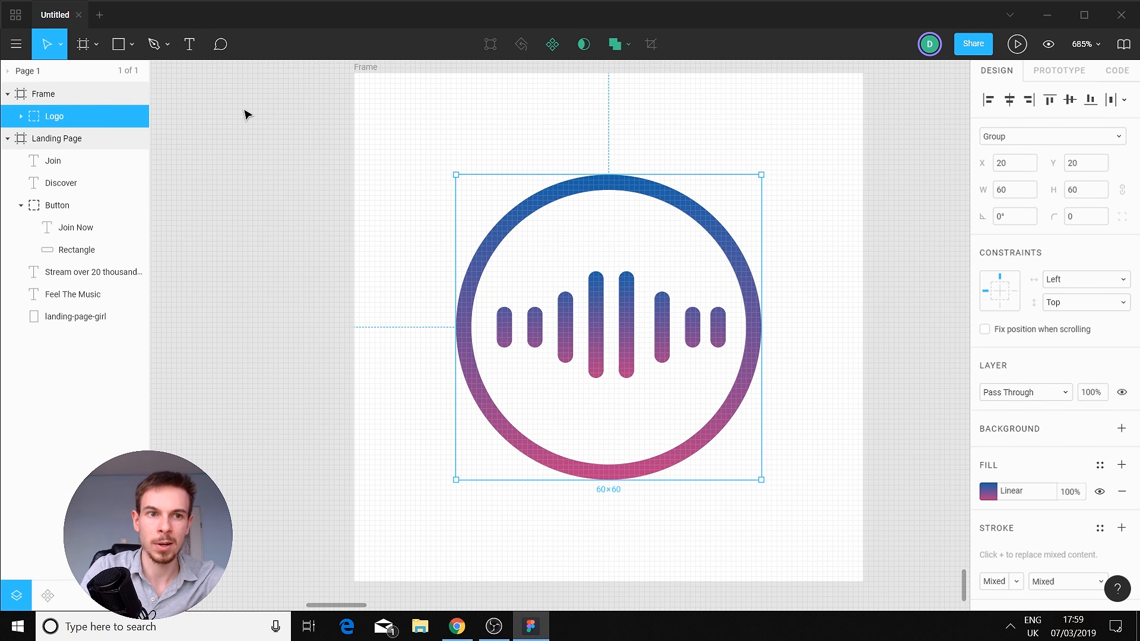
Move the Logo group out of its separate frame into the Landing Page's upper-left corner, at X 82, Y 44.
ctrl+scroll(412, 292, down, 10)
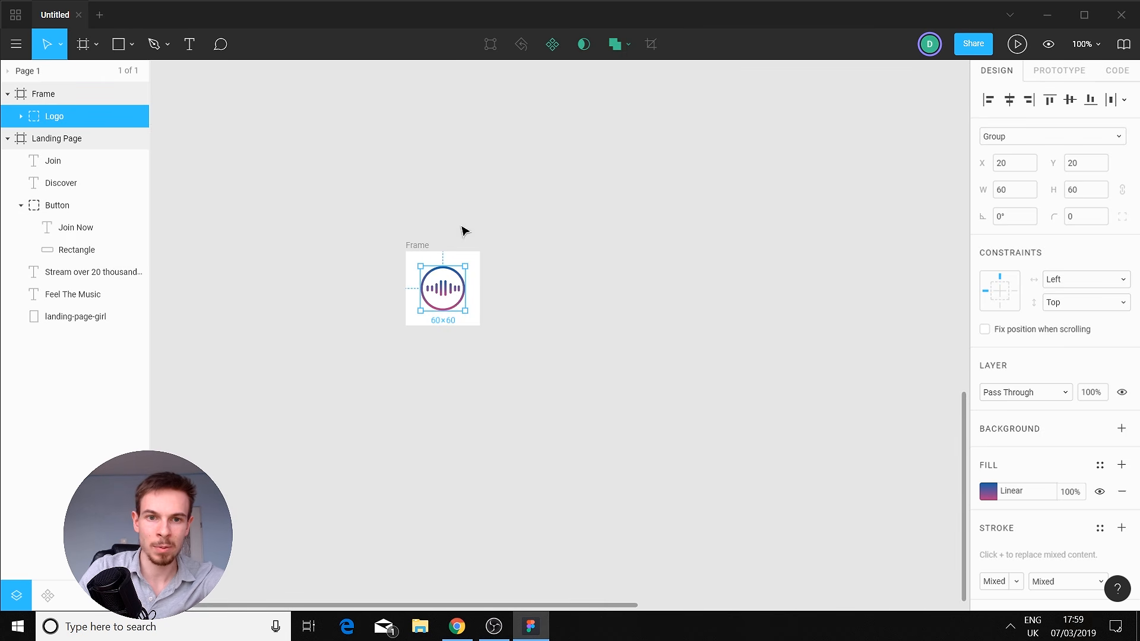
drag(482, 350, 239, 221)
drag(312, 253, 497, 249)
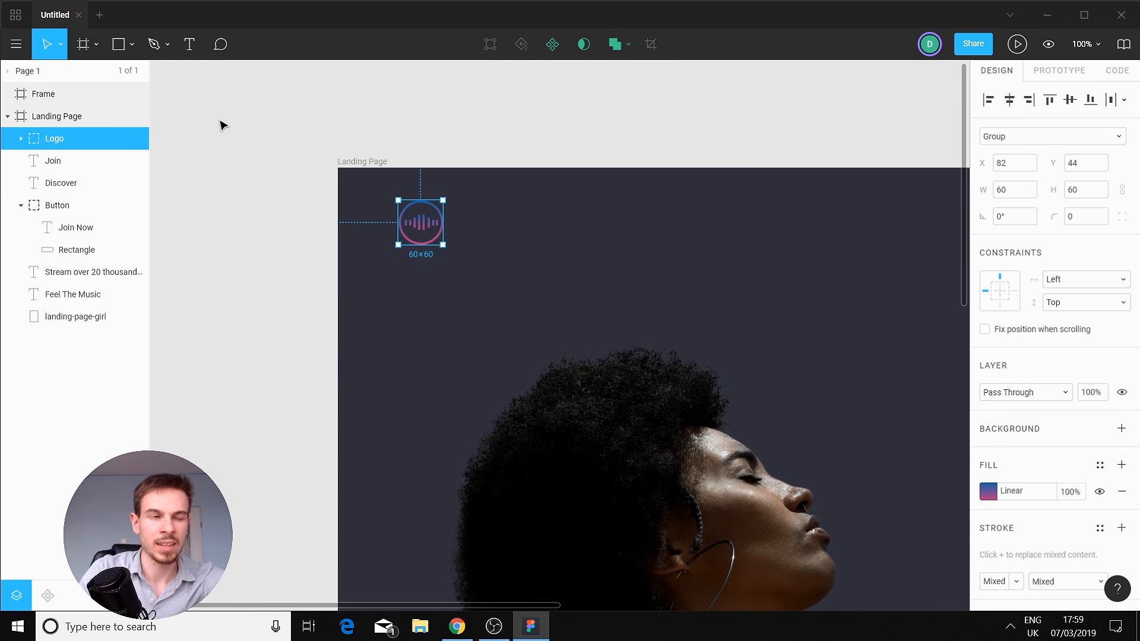
key(alt+Tab)
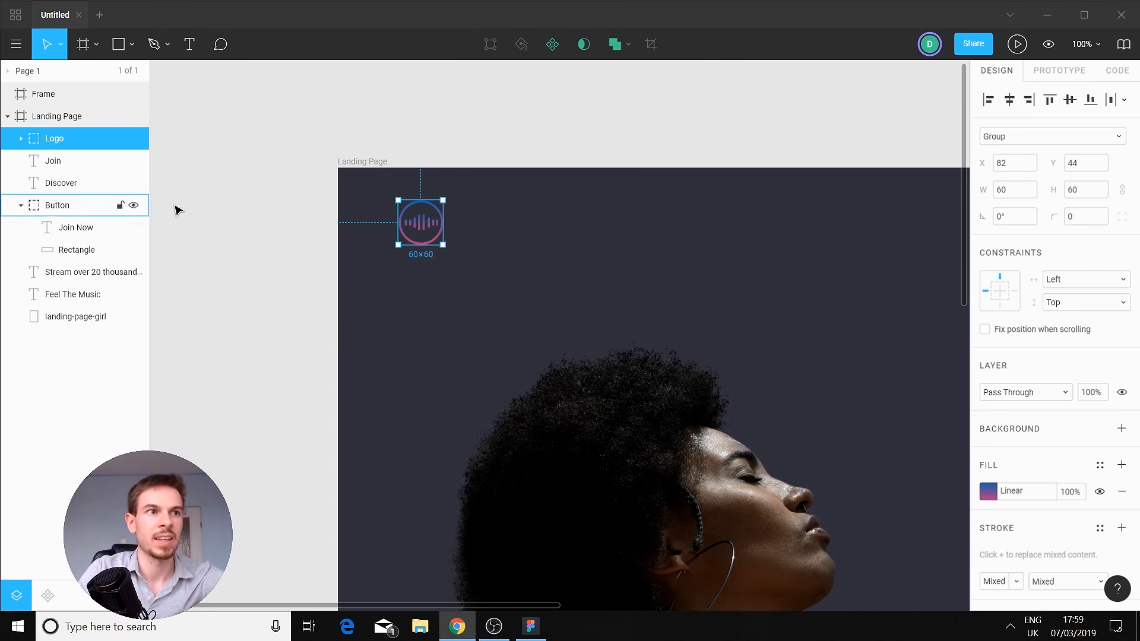
click(494, 257)
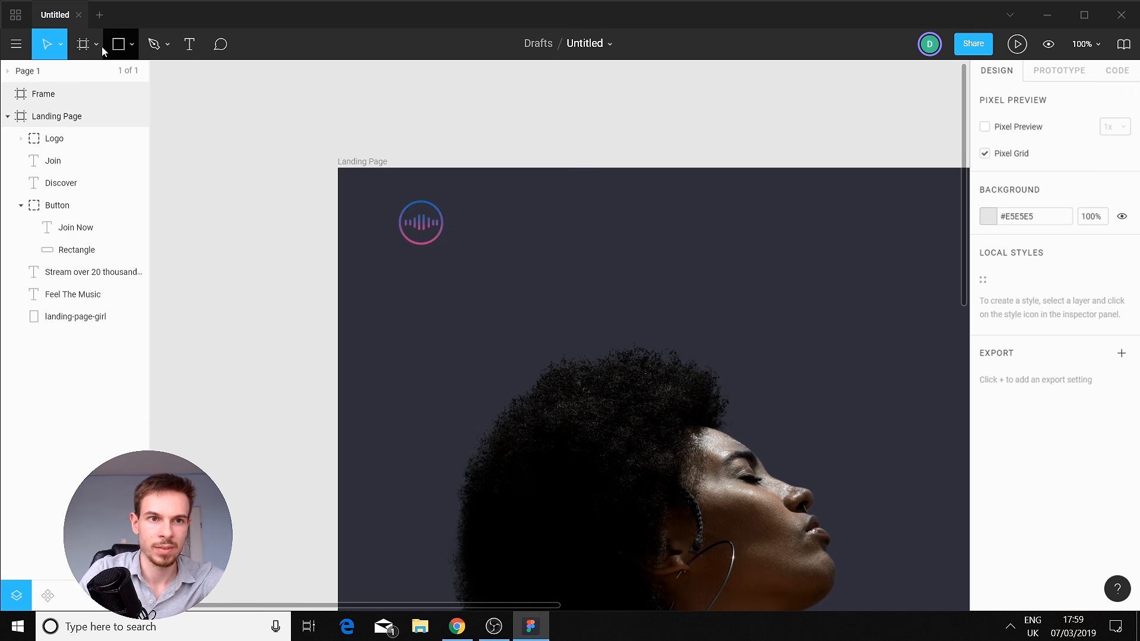
Add a text box about 271 by 53 reading "Soundwave" directly beside the logo on the Landing Page.
click(189, 44)
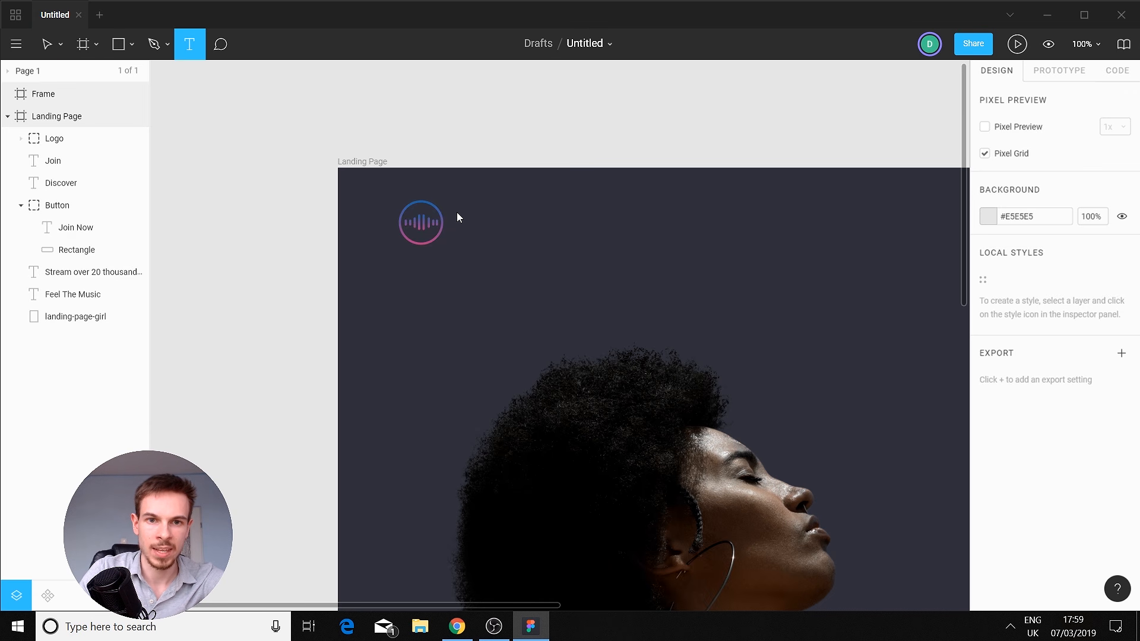
drag(451, 205, 653, 245)
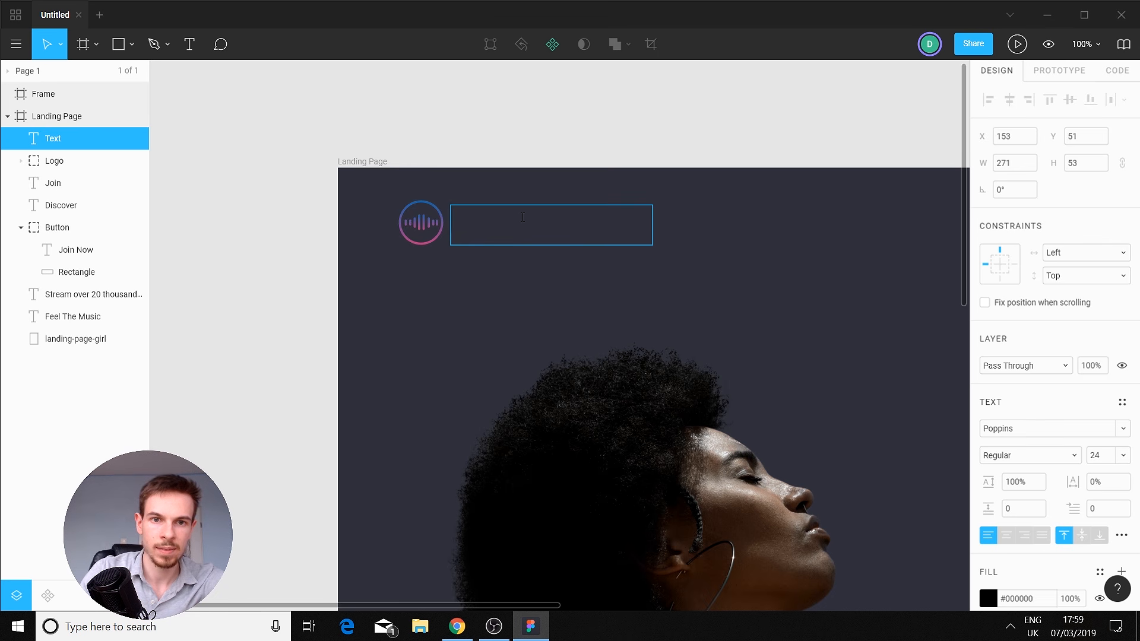
text(Sound)
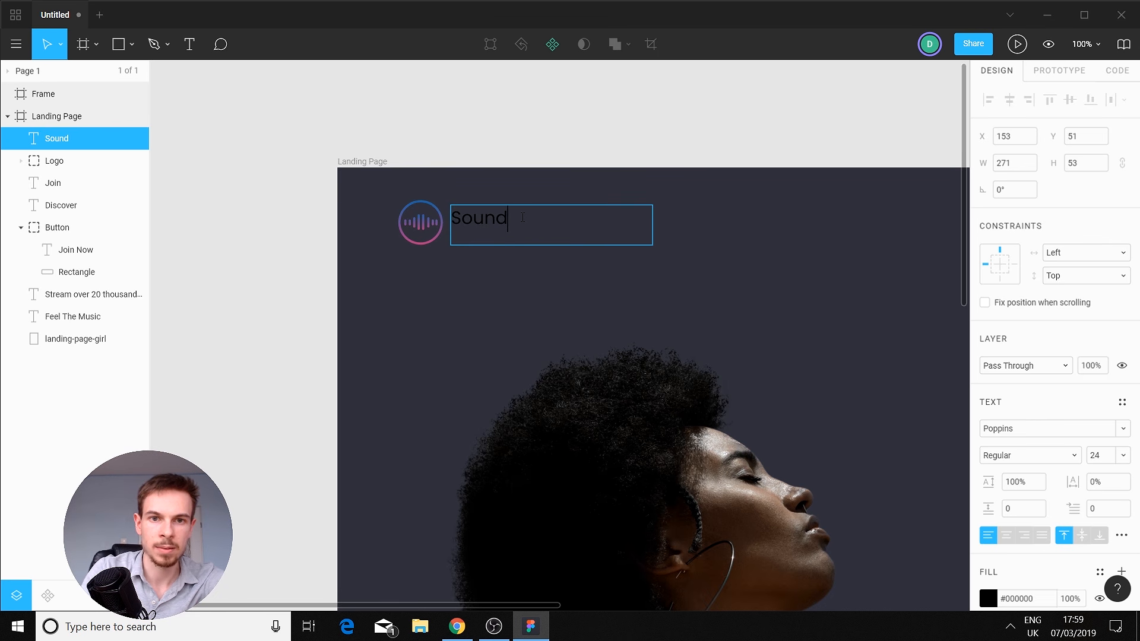
text(wave)
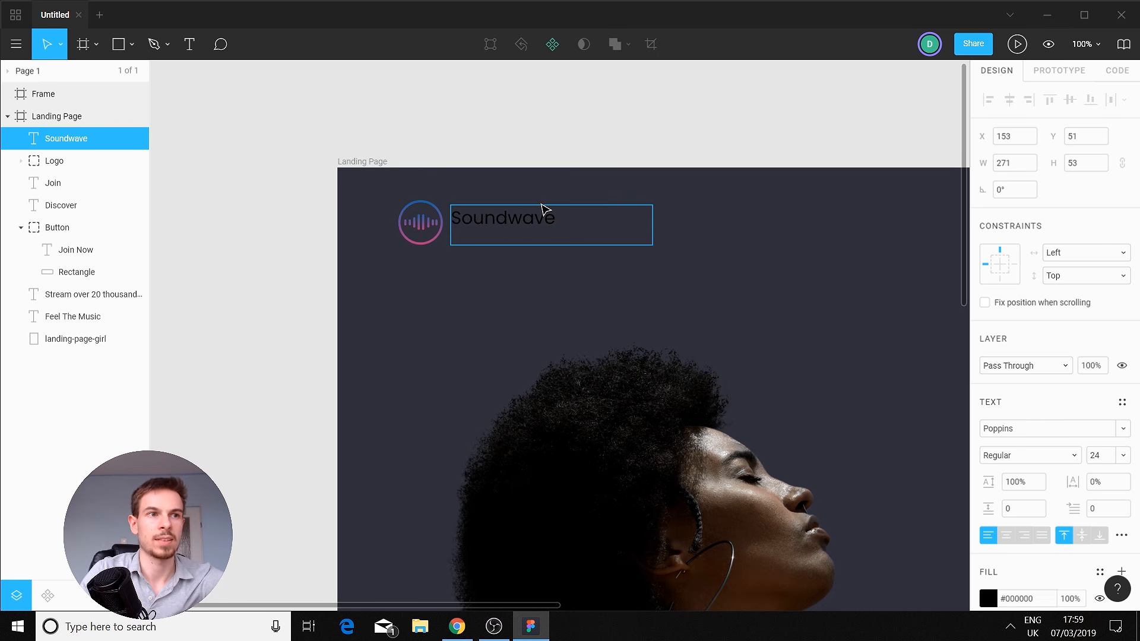
Set the Soundwave text's font size to 30 and its fill to white.
key(ctrl+a)
click(1122, 455)
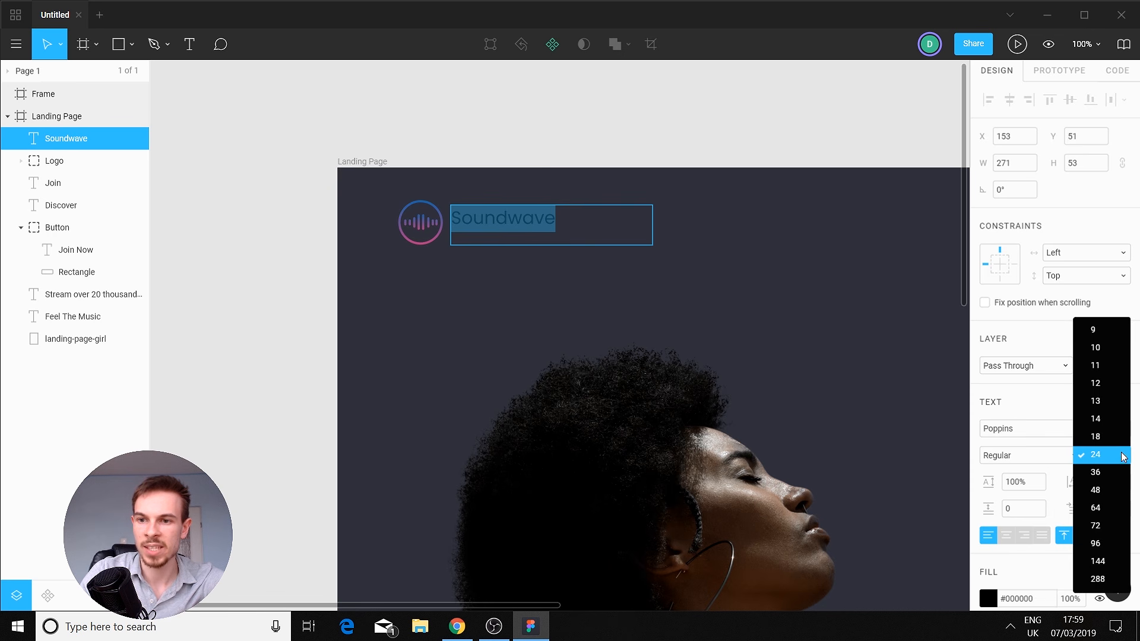
click(1036, 406)
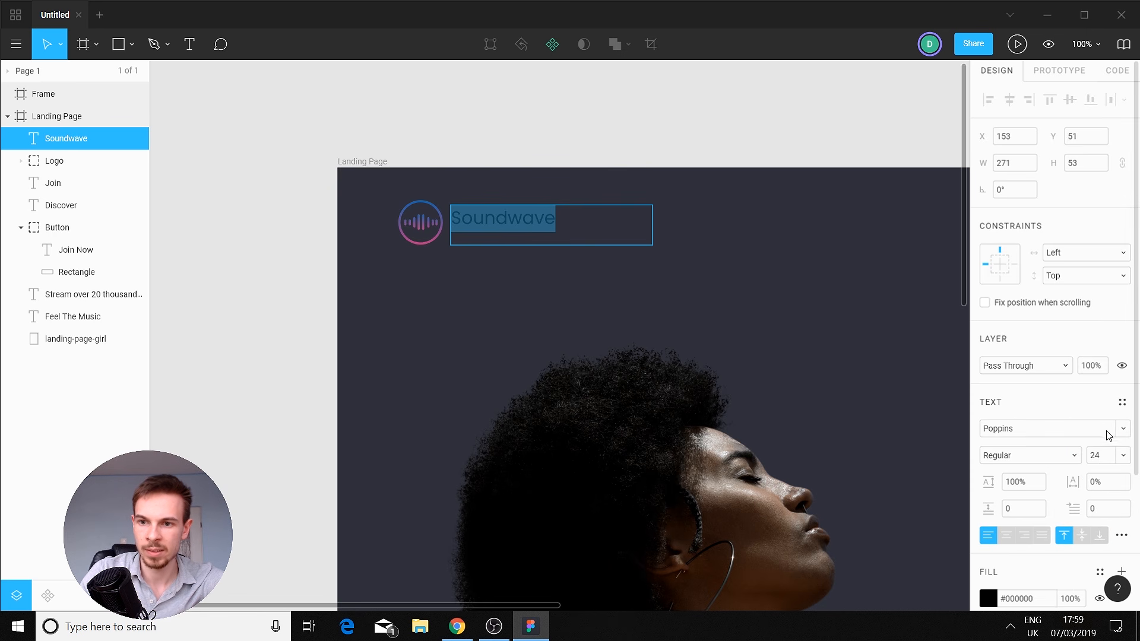
click(1102, 457)
key(Return)
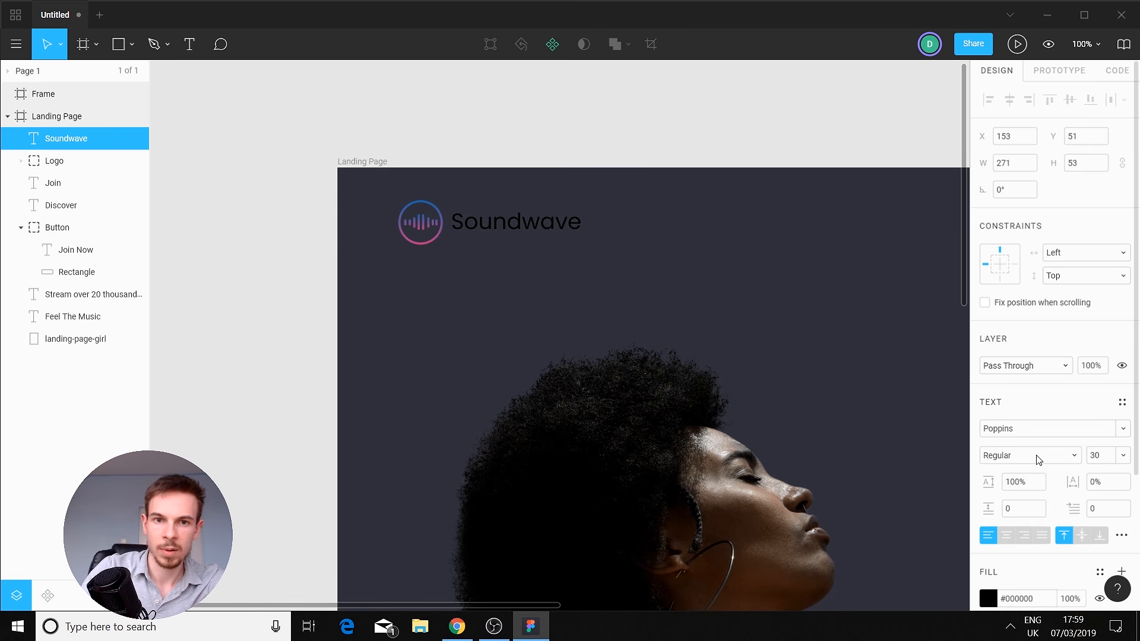
click(988, 598)
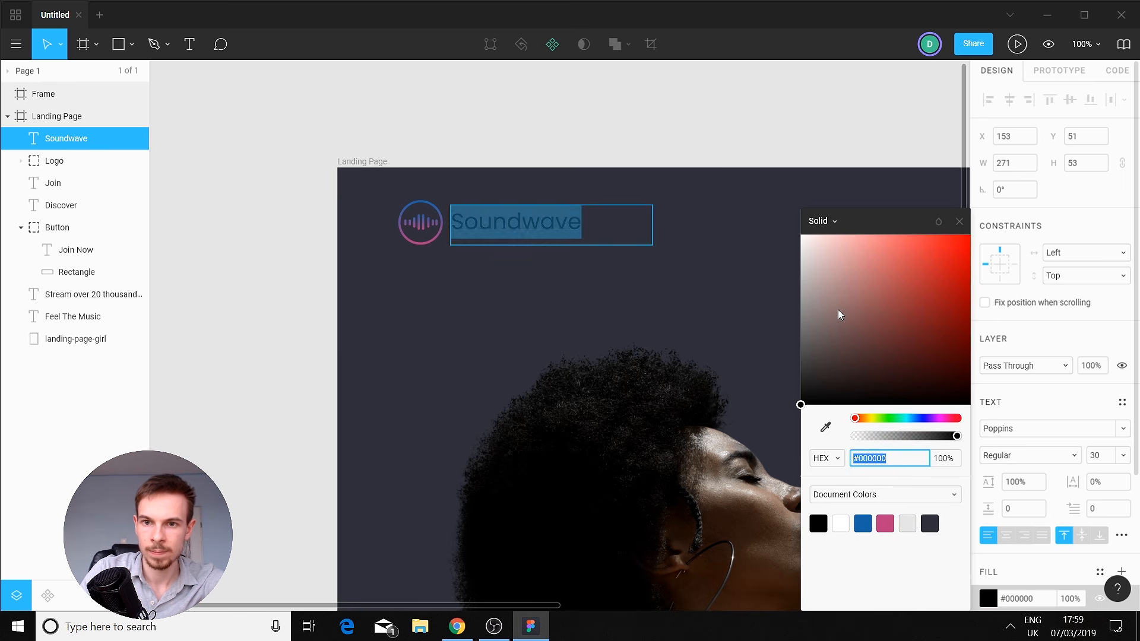
drag(839, 314, 728, 172)
click(724, 273)
scroll(720, 261, right, 4)
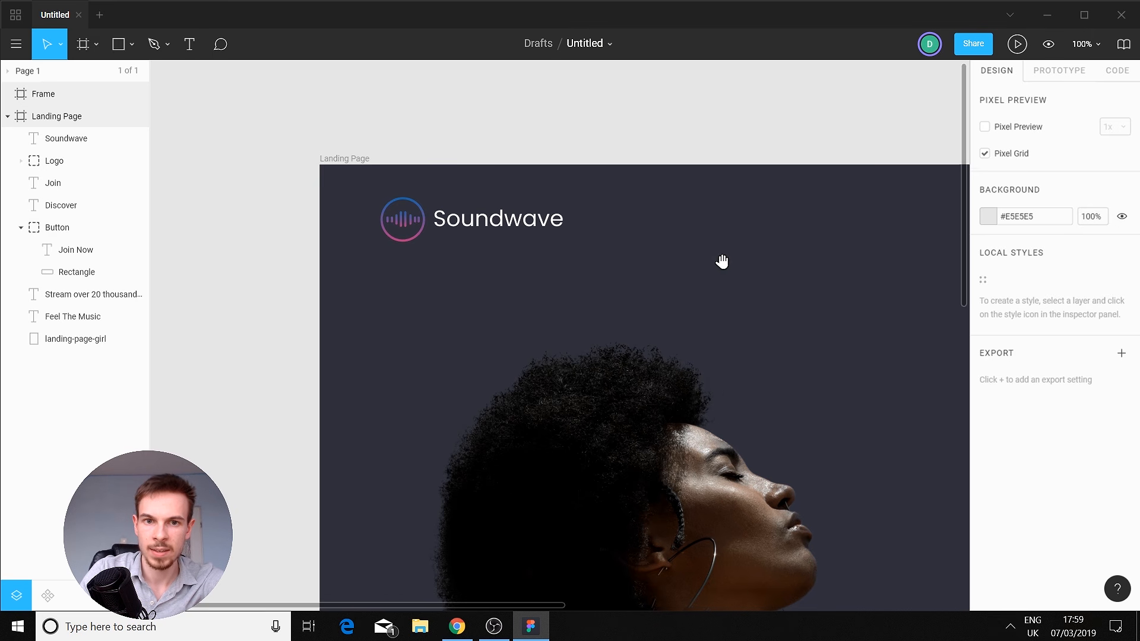
Delete the leftover separate Frame outside the Landing Page.
click(85, 117)
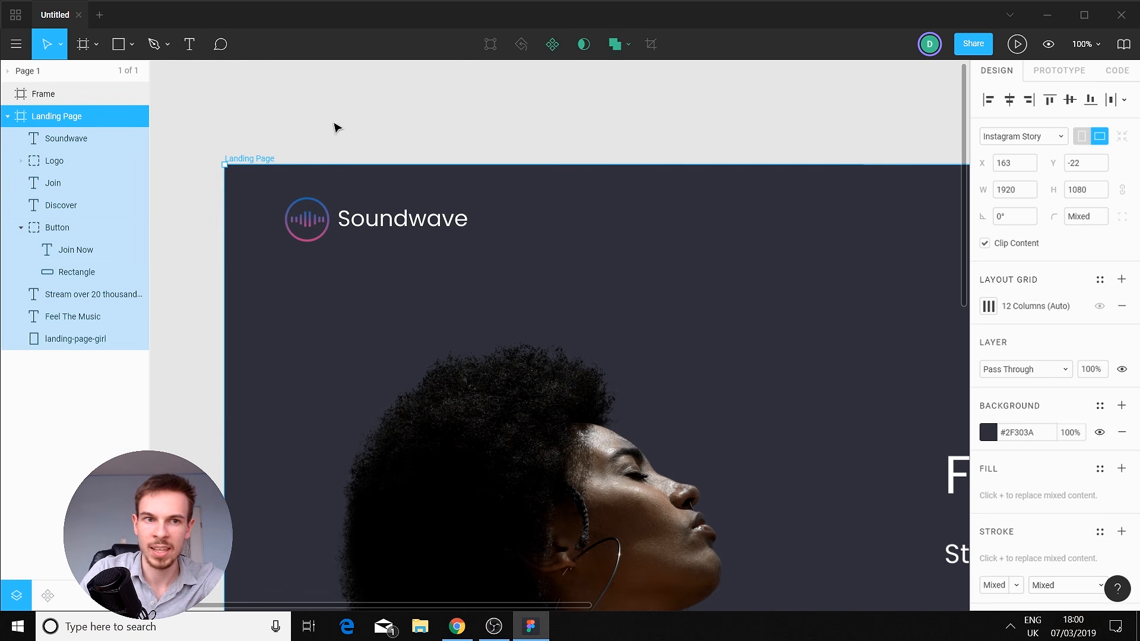
click(76, 100)
key(Delete)
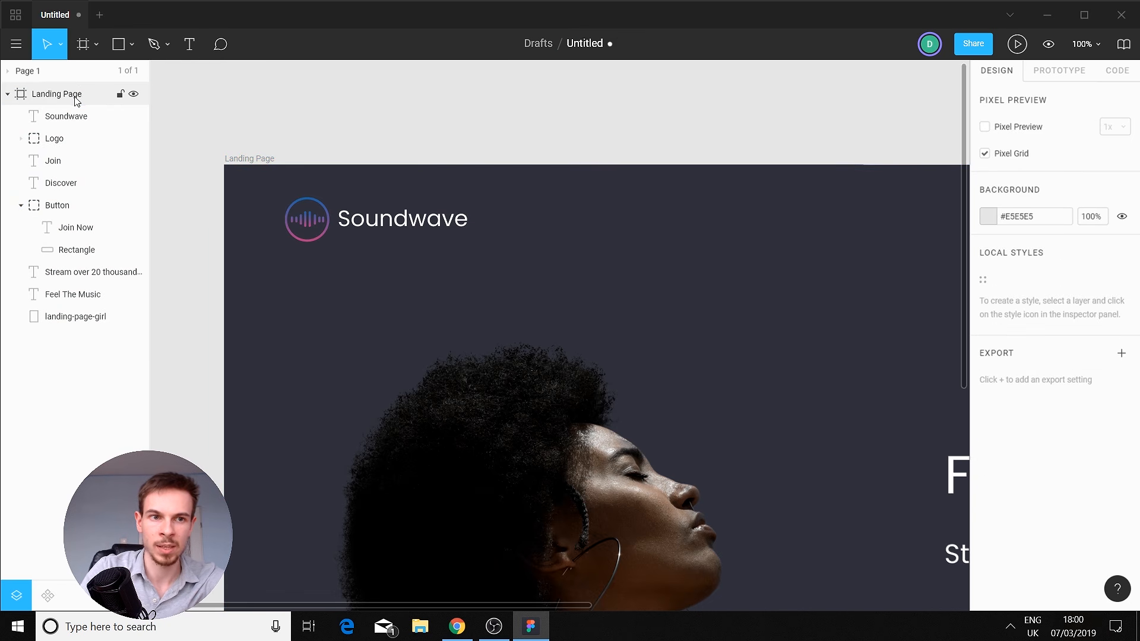
Show the Landing Page's column grid and move the logo and Soundwave text together to the second column's left edge.
click(76, 96)
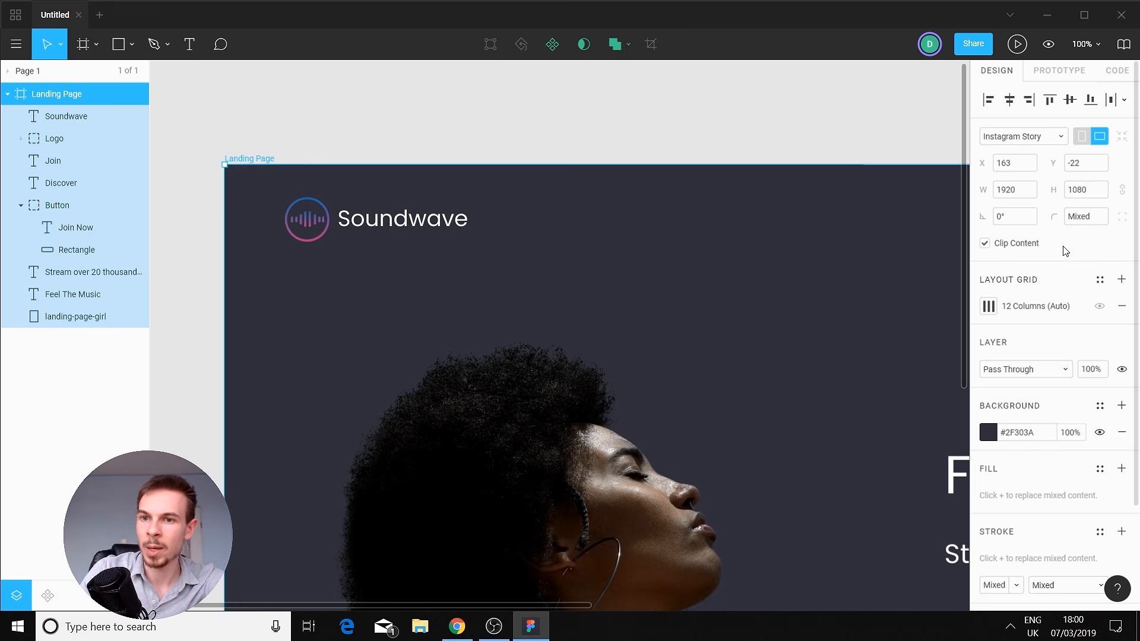
click(1100, 305)
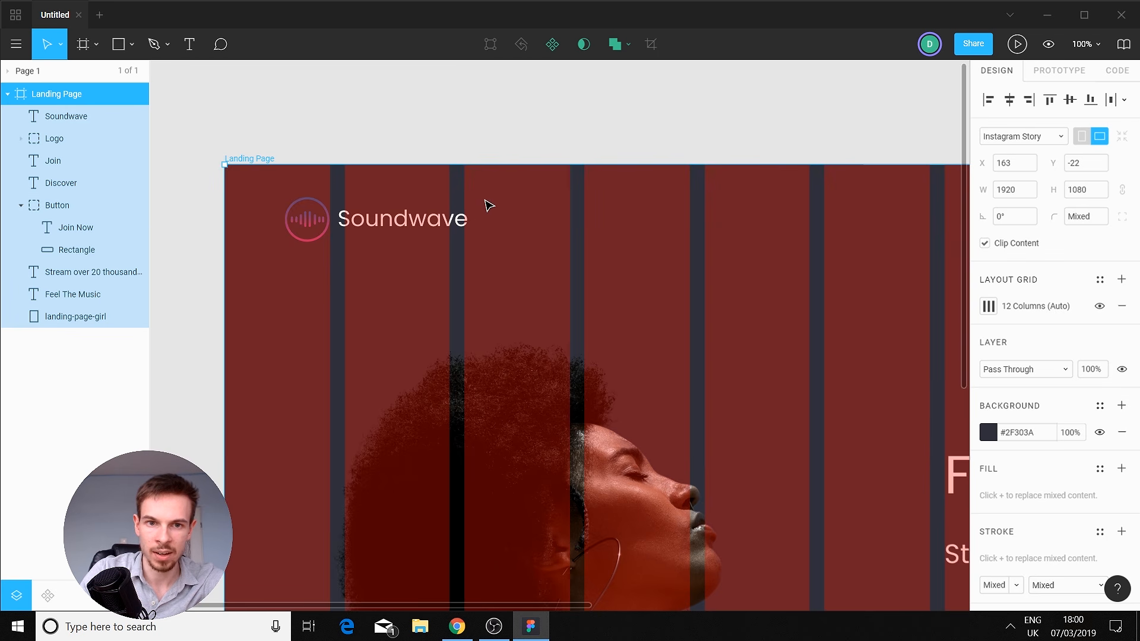
drag(485, 201, 474, 228)
drag(303, 248, 307, 257)
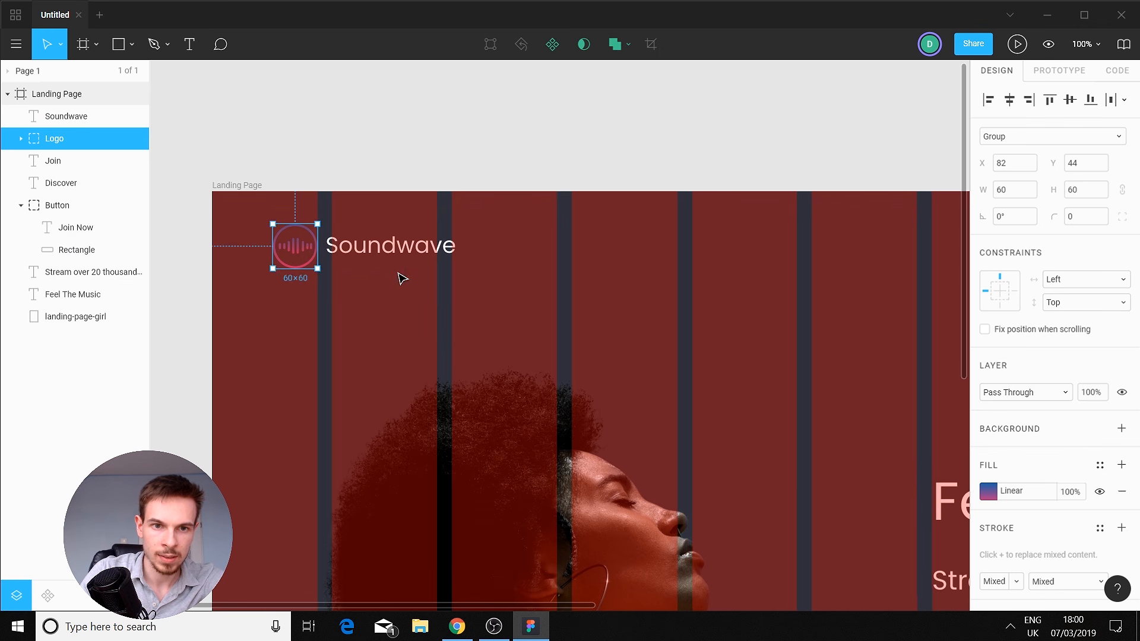
shift+click(440, 261)
drag(400, 246, 464, 245)
scroll(476, 275, down, 5)
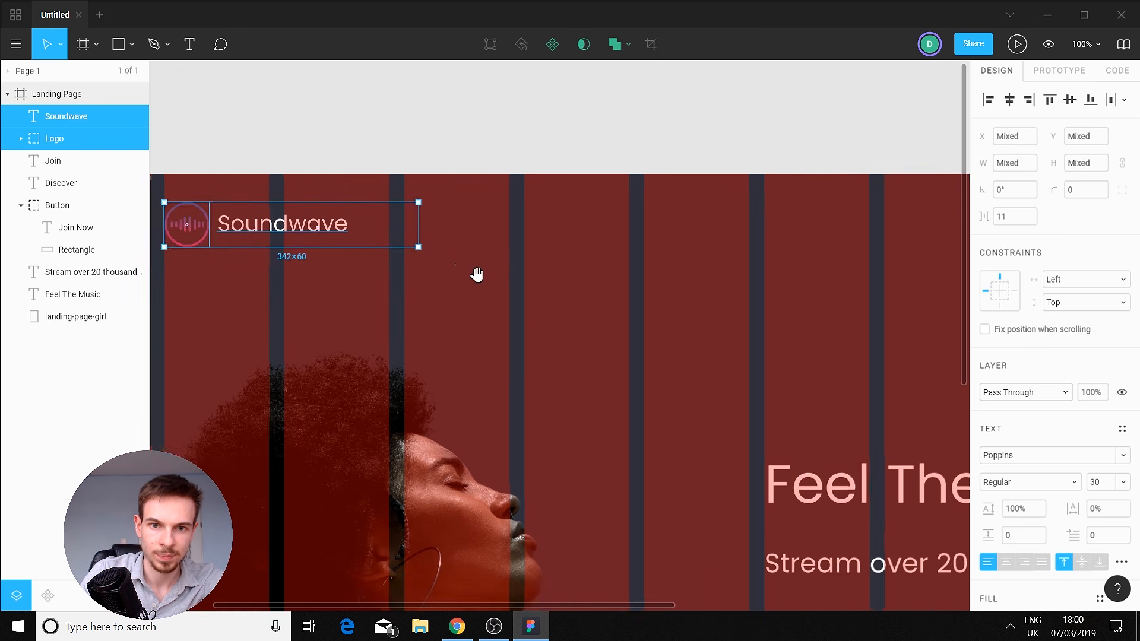
Move the logo and Soundwave text up together so they line up vertically with the Discover and Join links.
scroll(515, 281, up, 3)
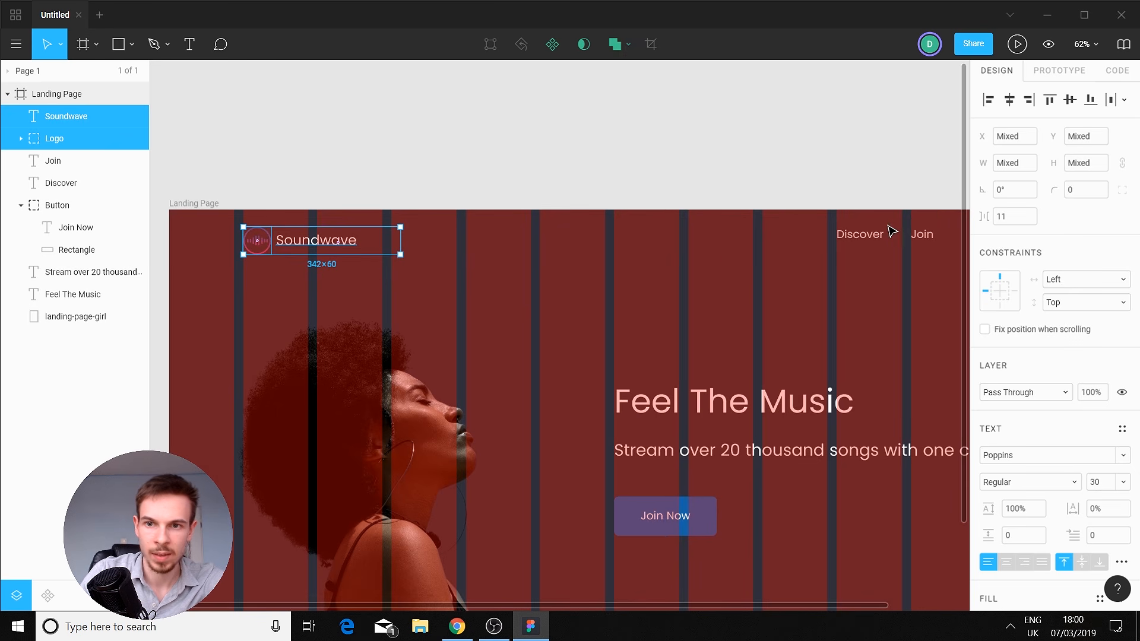
drag(947, 208, 829, 282)
click(636, 283)
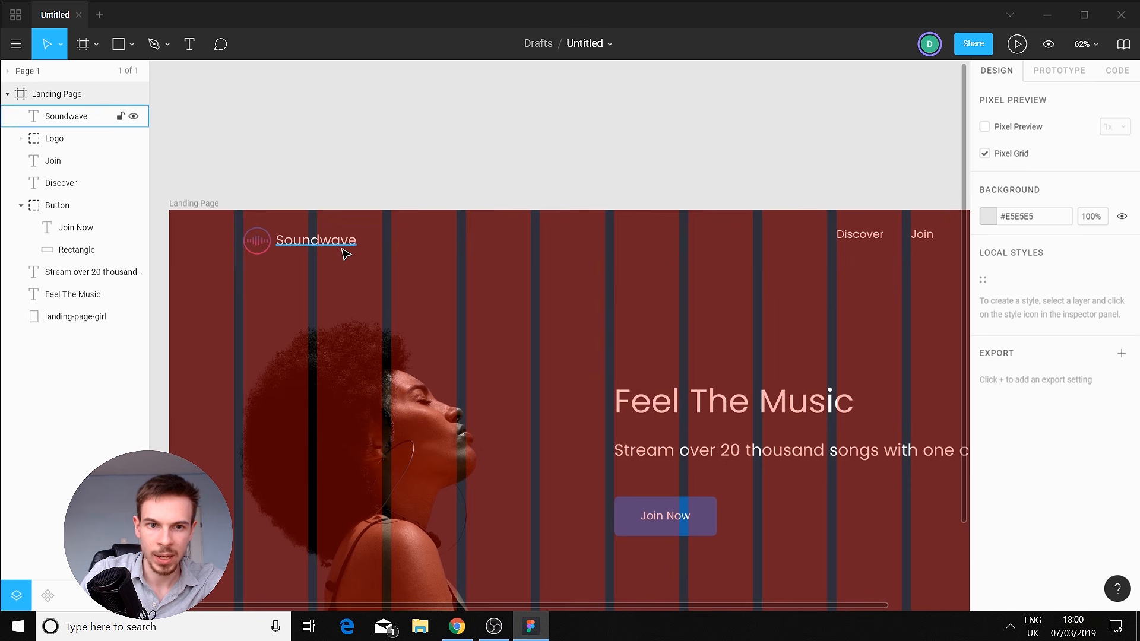
drag(400, 220, 219, 285)
click(320, 248)
drag(439, 199, 247, 277)
drag(309, 241, 310, 240)
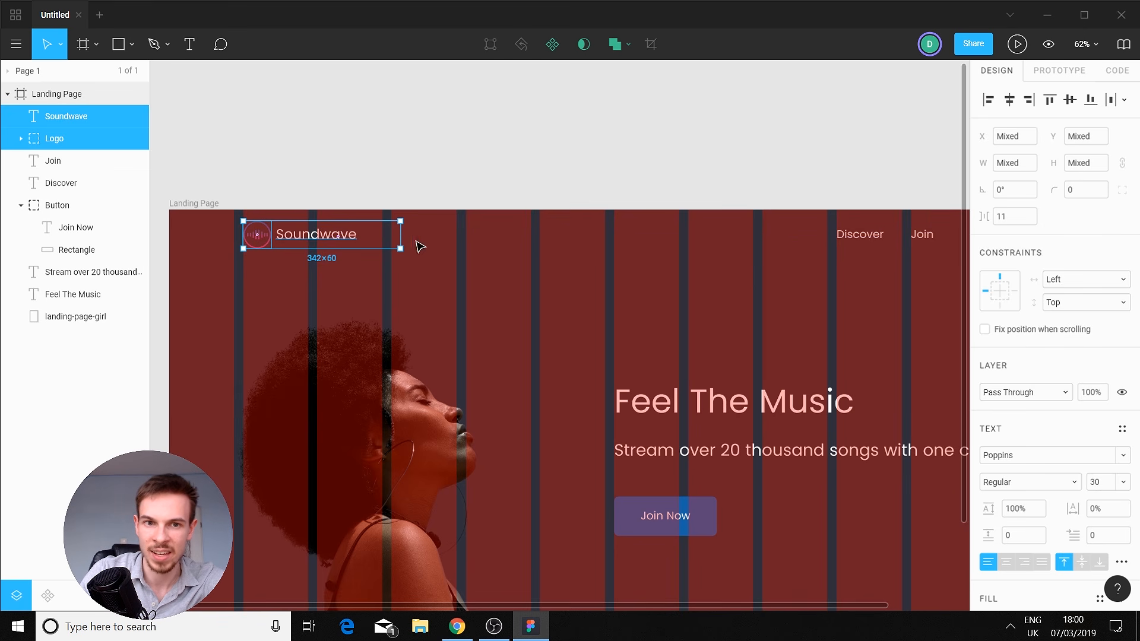
click(693, 177)
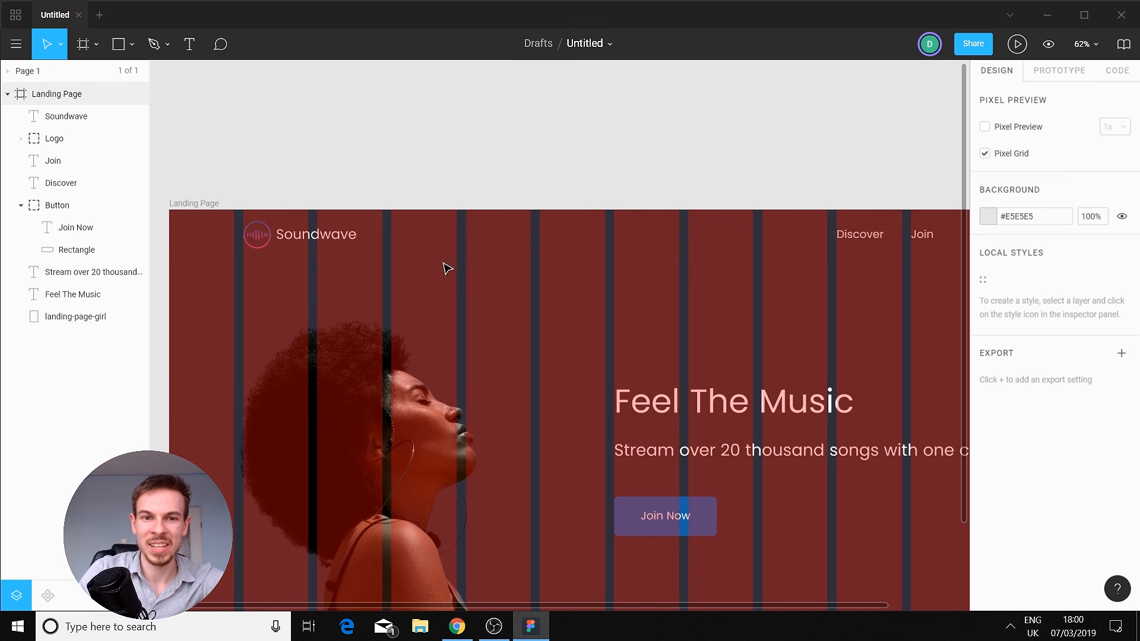
Hide the 12-column layout grid on the Landing Page.
drag(693, 317, 651, 237)
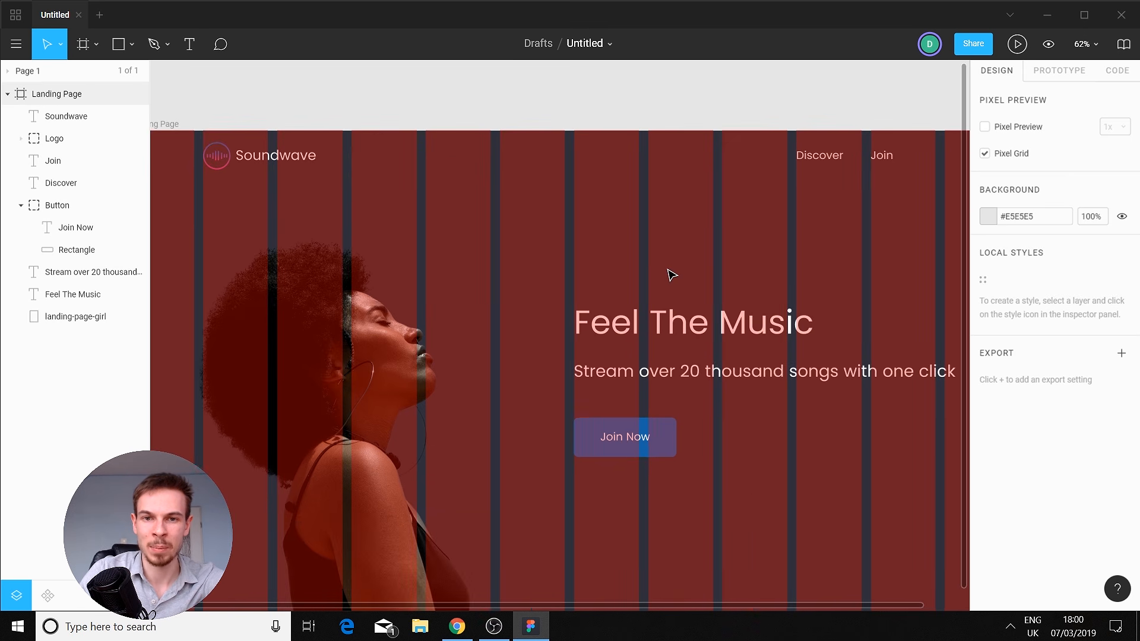
scroll(682, 285, down, 2)
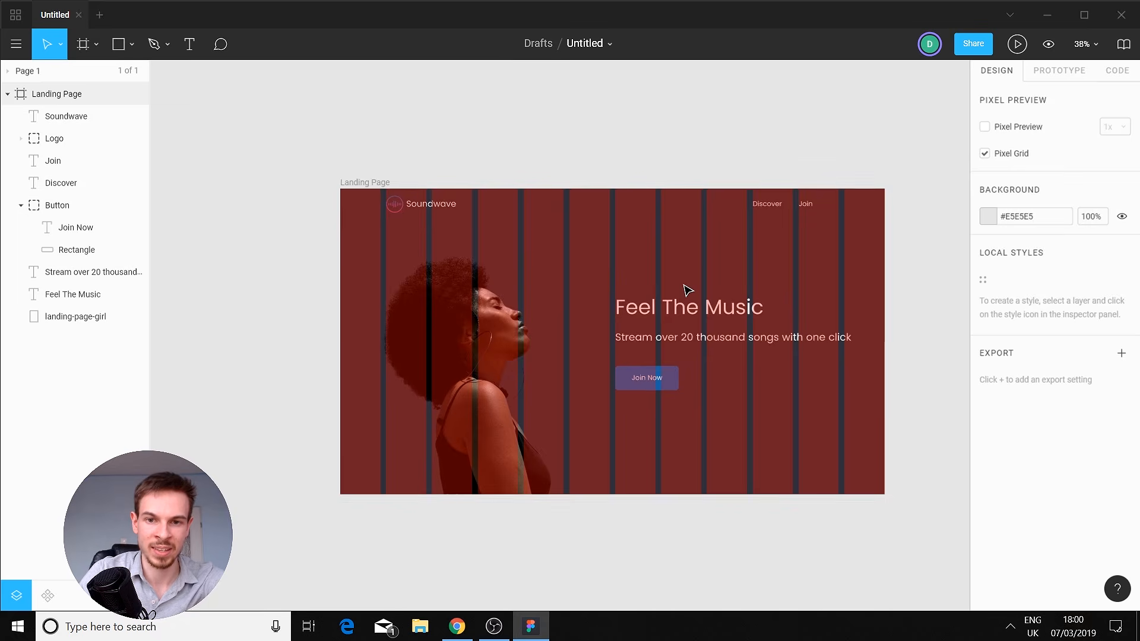
click(97, 95)
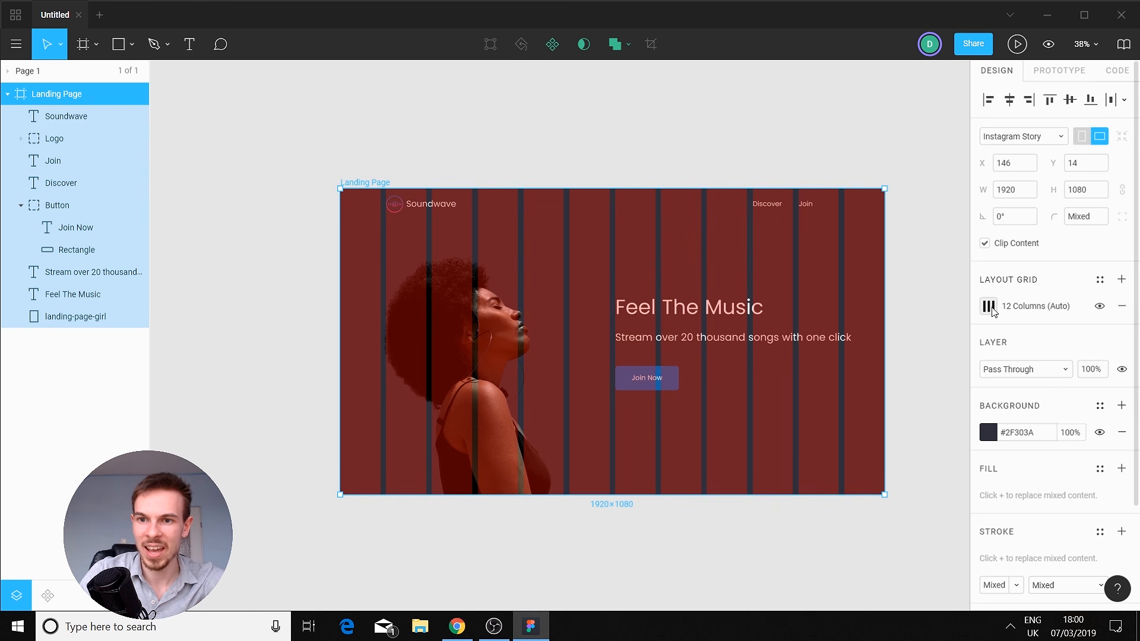
click(988, 305)
click(989, 306)
click(1099, 305)
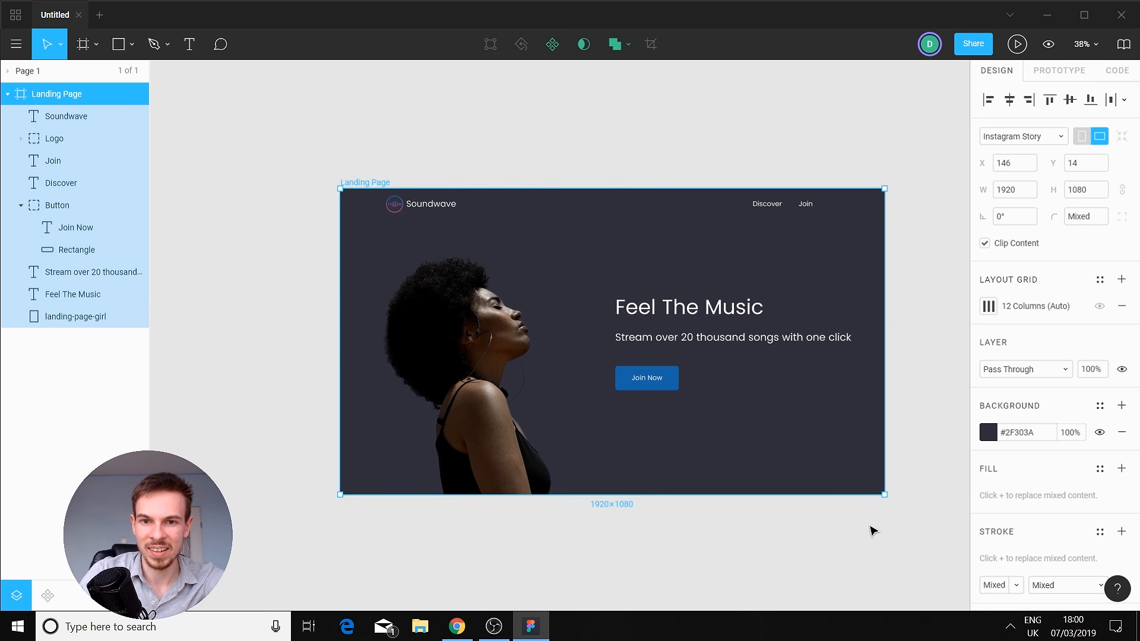
drag(790, 486, 746, 402)
scroll(711, 283, up, 3)
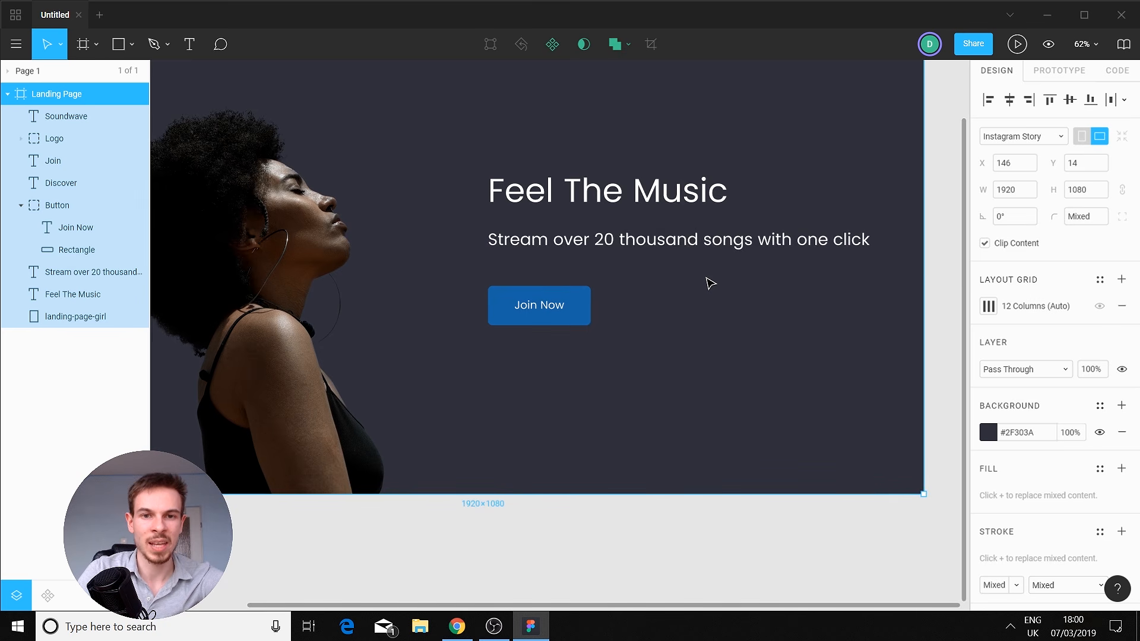
scroll(703, 317, up, 2)
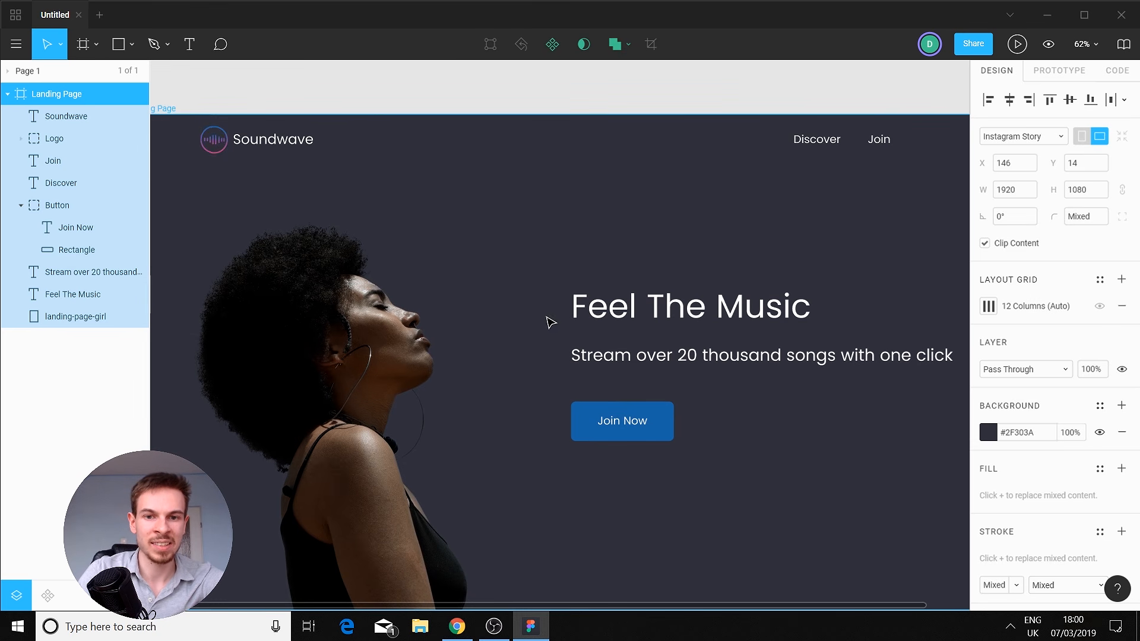
key(shift+1)
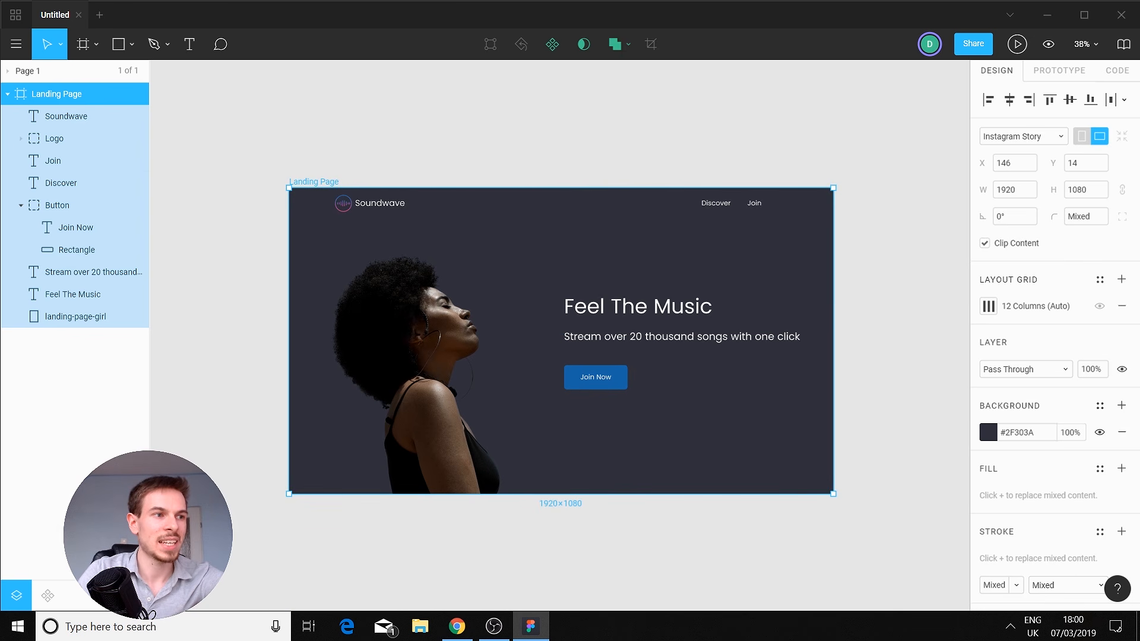
key(alt+Tab)
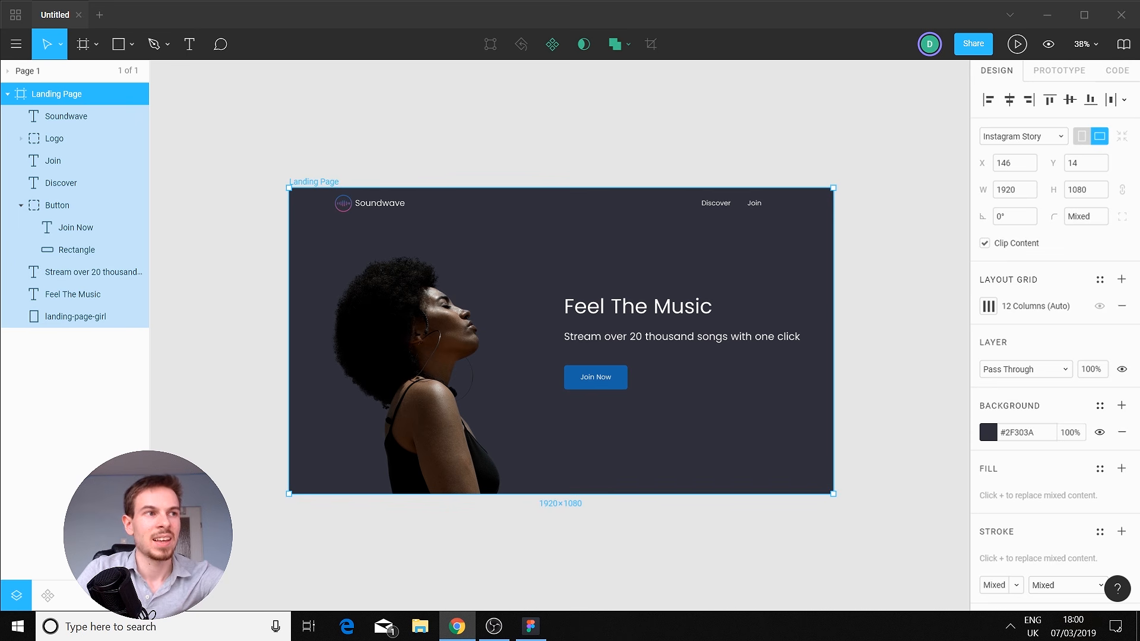